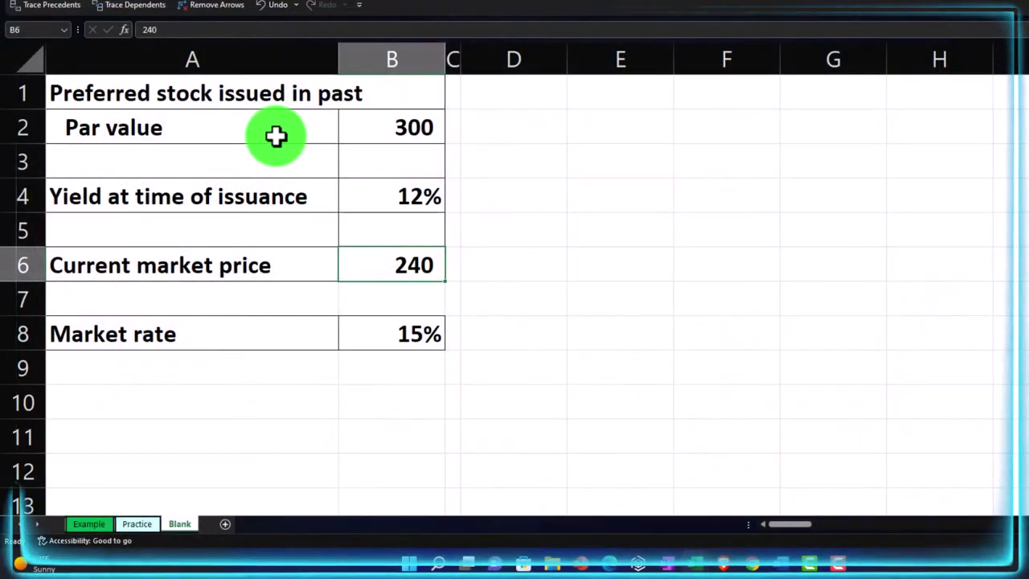
- Enter the 'Current Yeild' heading in D1 and widen column D to fit it
key(Right)
key(Right)
key(Up)
key(Up)
key(Up)
key(Up)
key(Up)
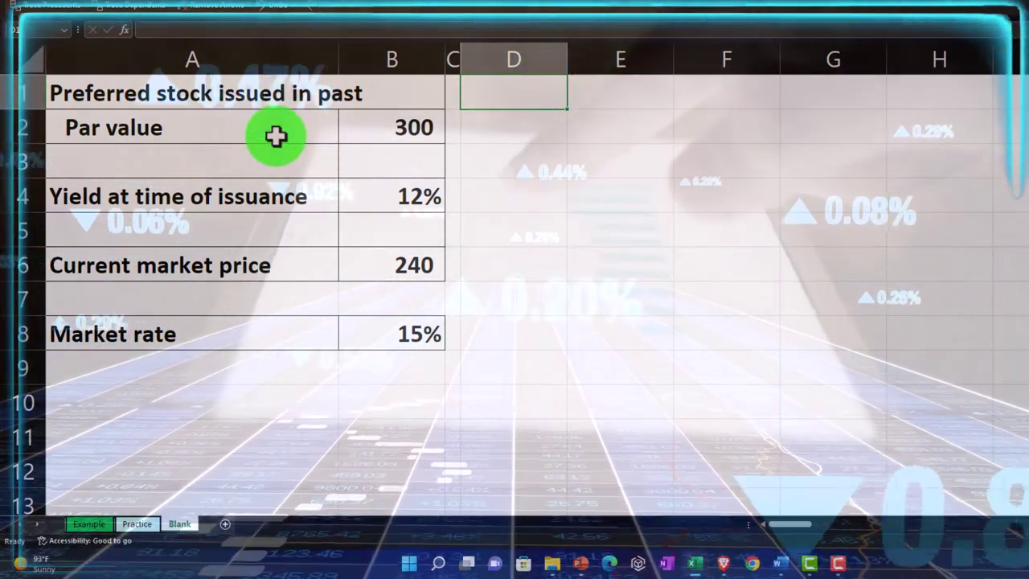
text(Current Y)
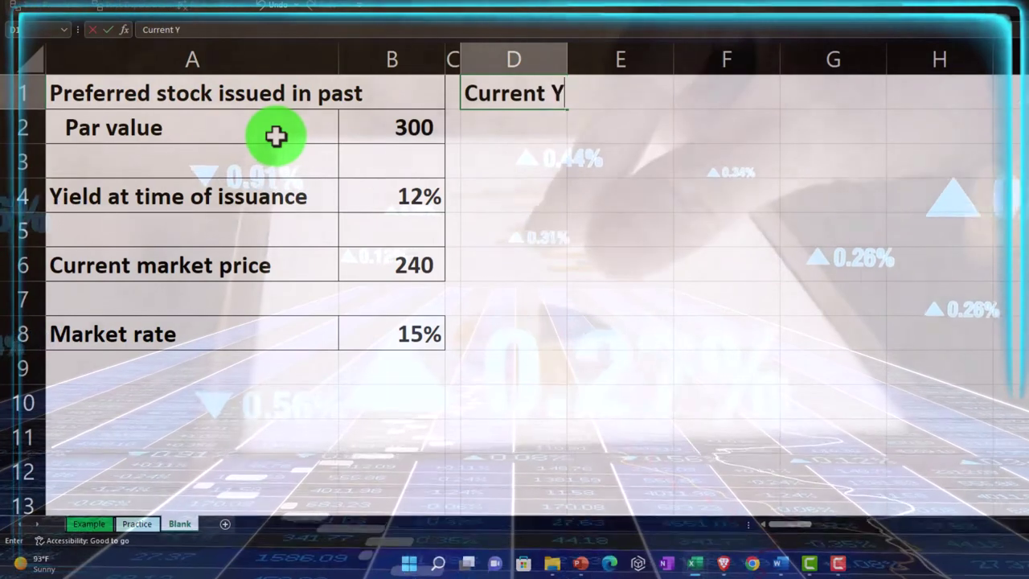
text(eild)
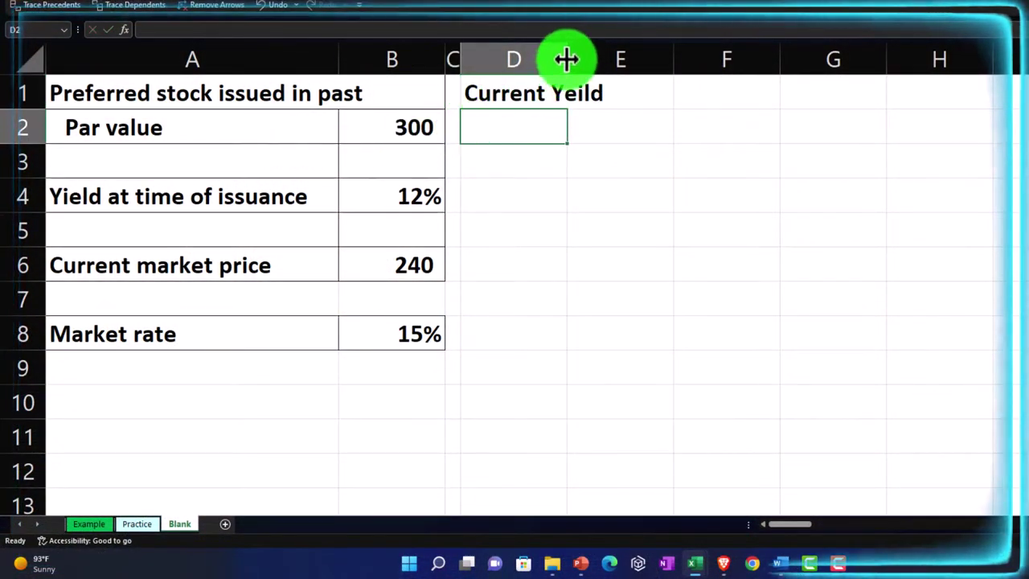
drag(567, 58, 654, 54)
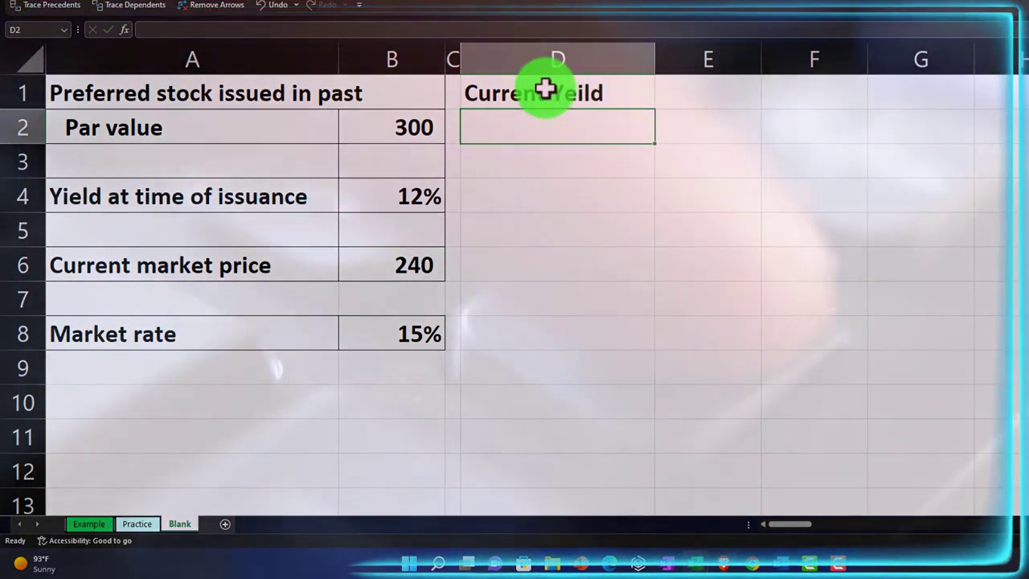
- Shade D1:F1 black with white heading text
click(551, 90)
drag(552, 90, 771, 88)
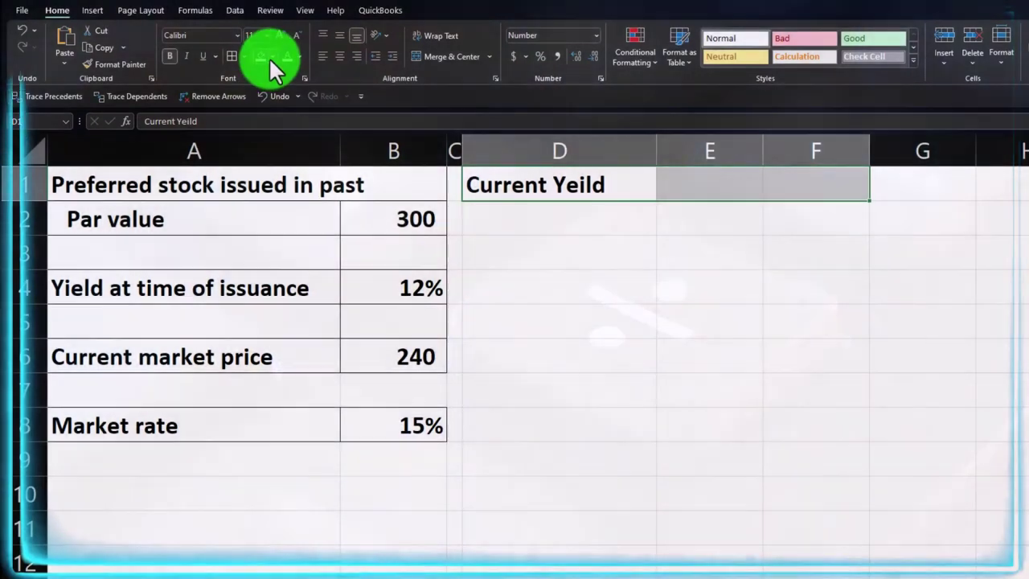
click(270, 57)
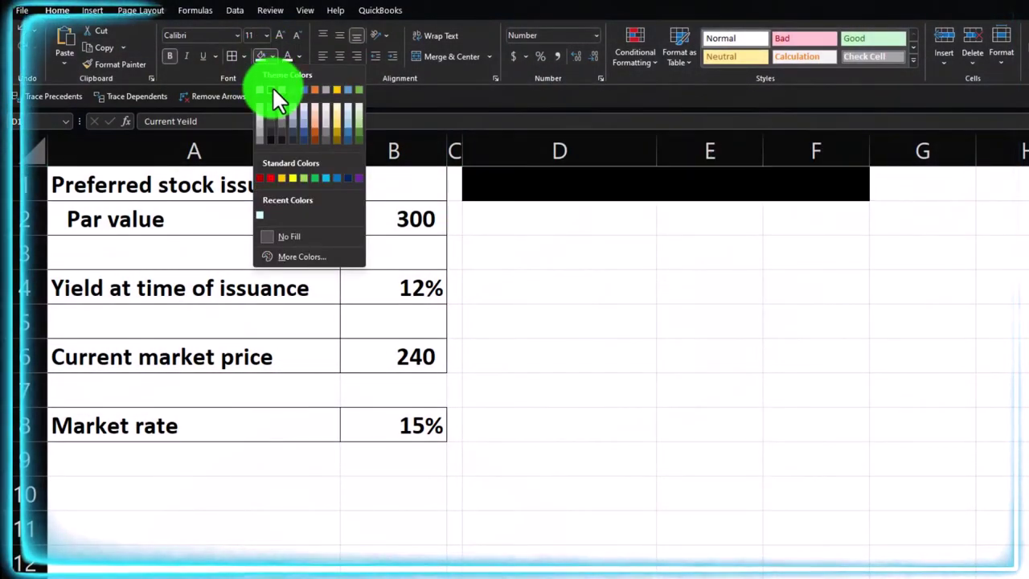
click(272, 86)
click(285, 56)
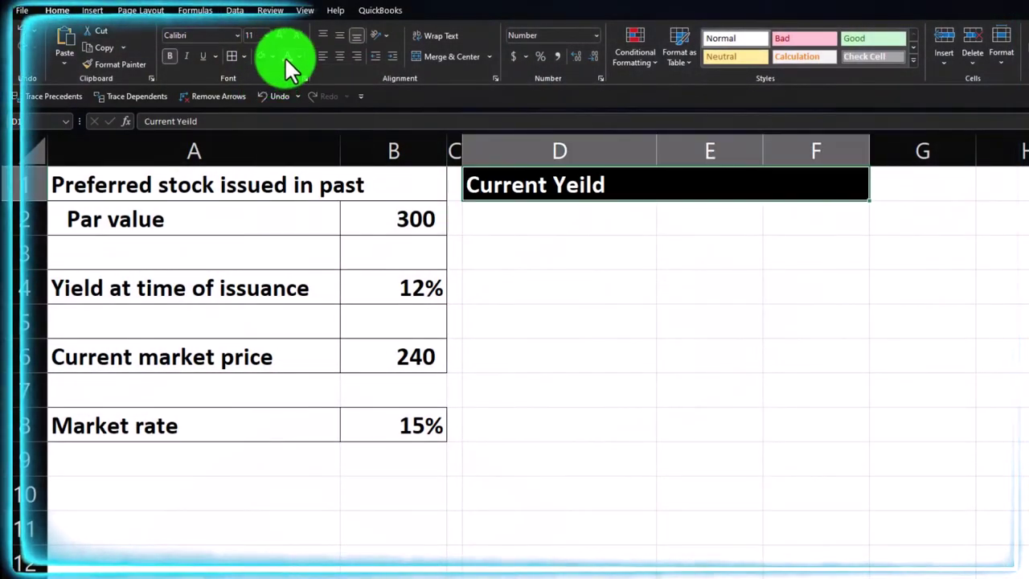
click(487, 217)
- Add the 'Annual dividend payments:' label in D2 and a Par value row linked to A2 and B2 (300)
text(Annual dividedn ap)
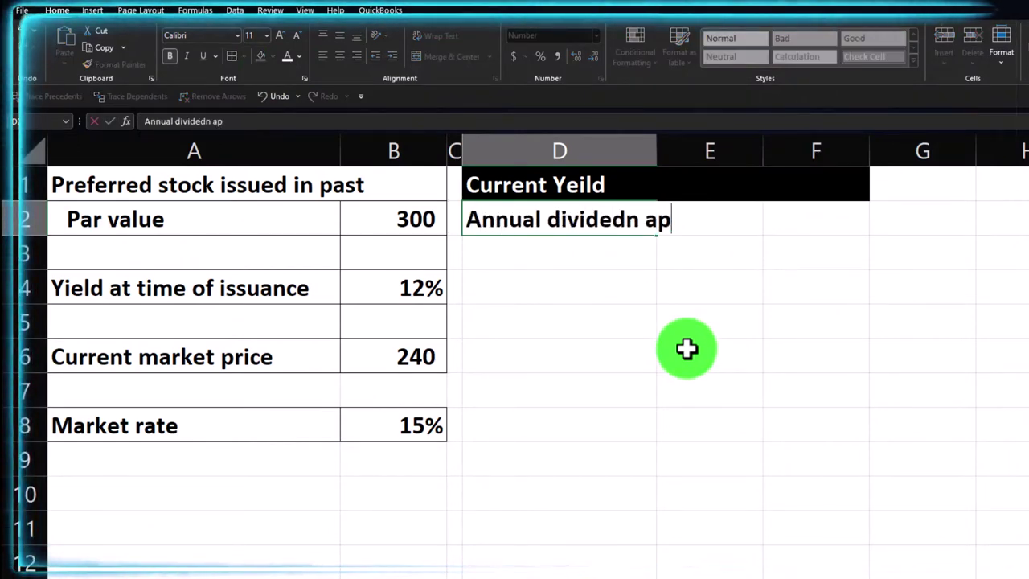
key(BackSpace)
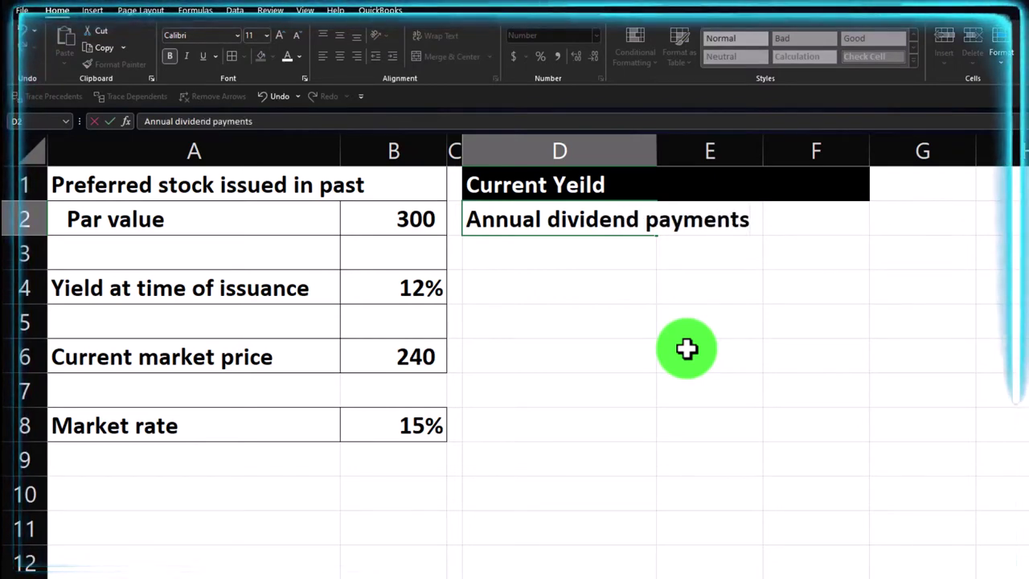
key(Return)
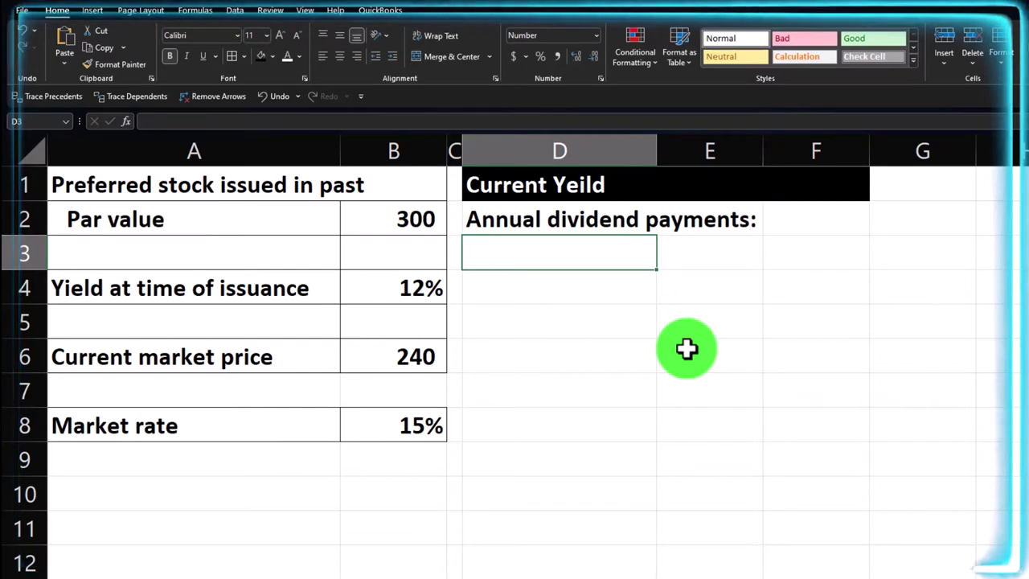
text(=)
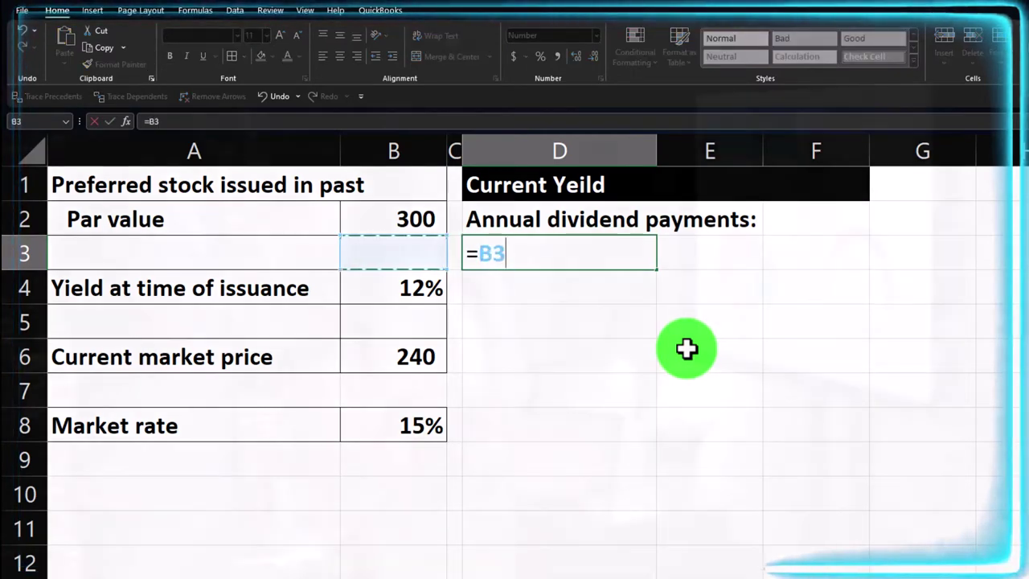
key(Up)
key(Left)
key(Tab)
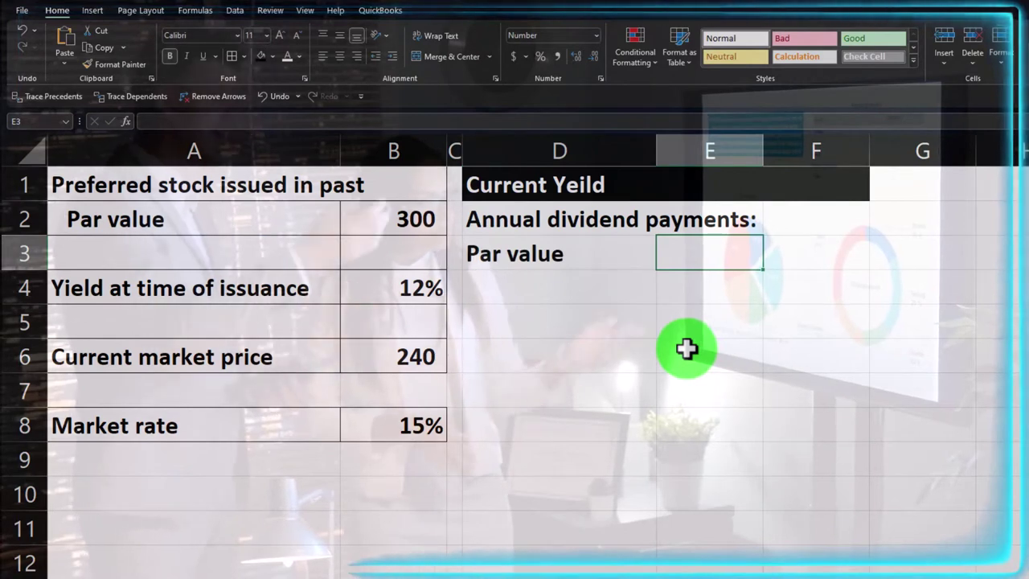
text(=)
key(Left)
key(Left)
key(Left)
key(Up)
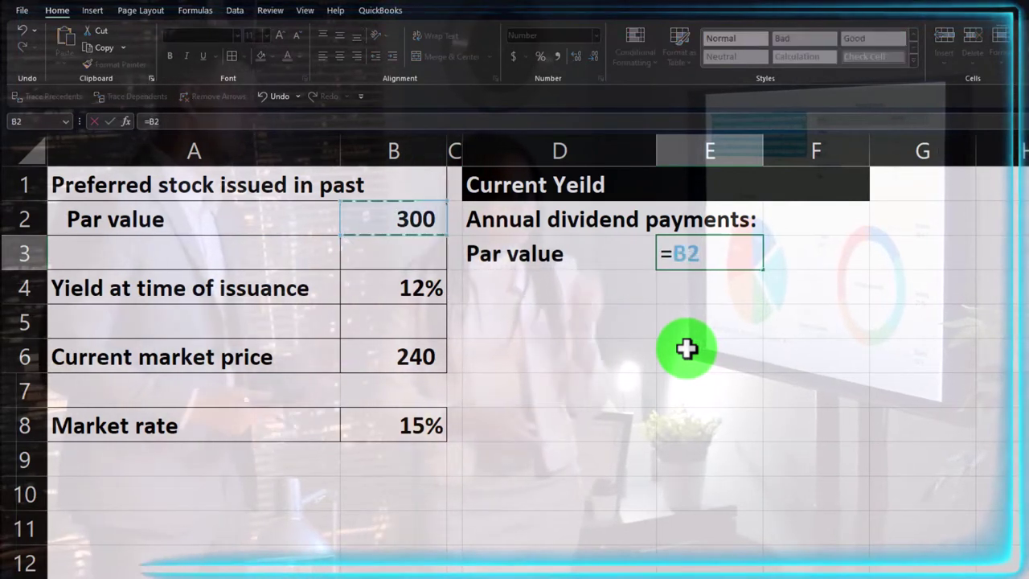
key(Return)
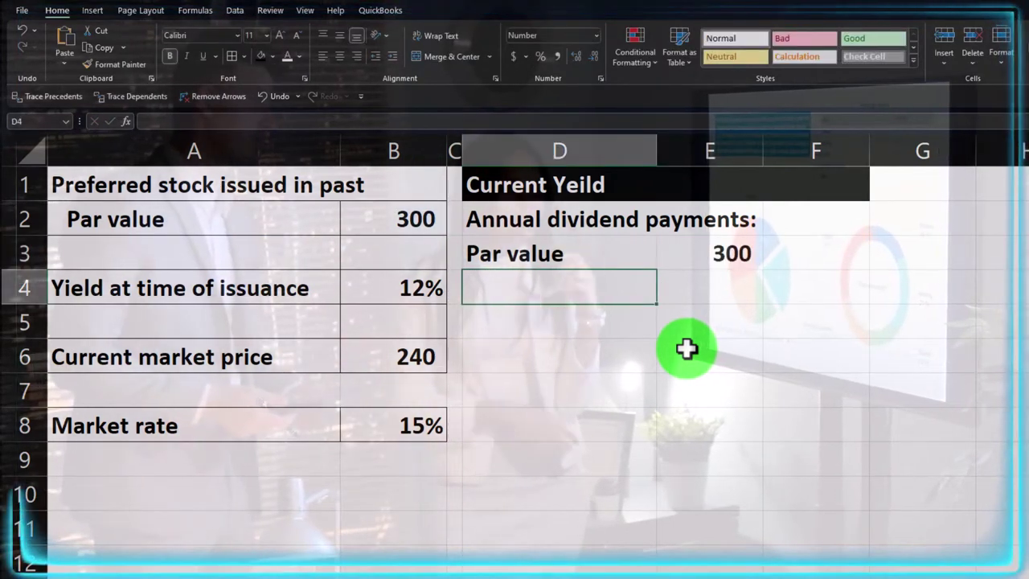
- Add the Yield at time of issuance row in D4:E4, linked to the inputs table
text(=)
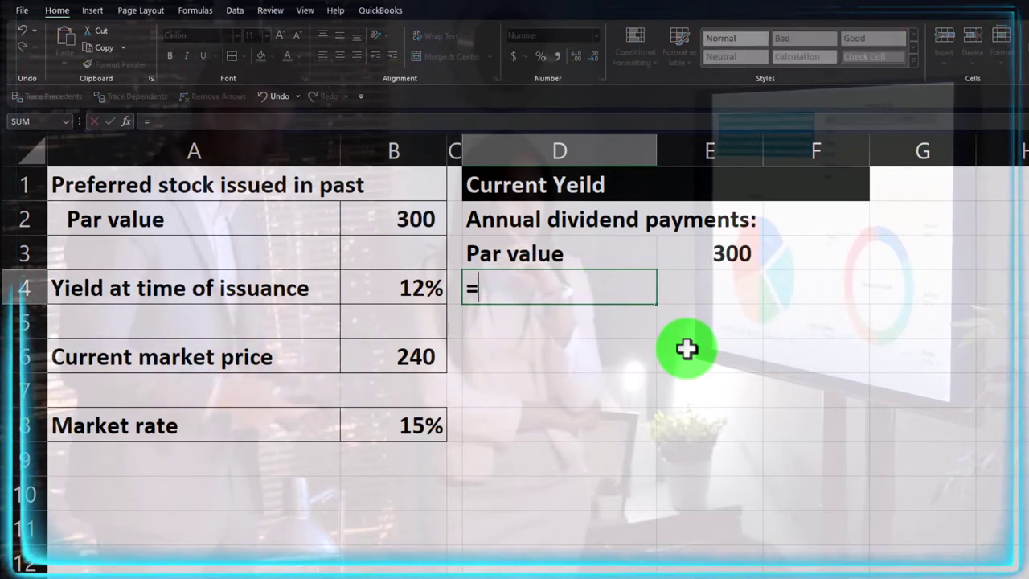
key(Left)
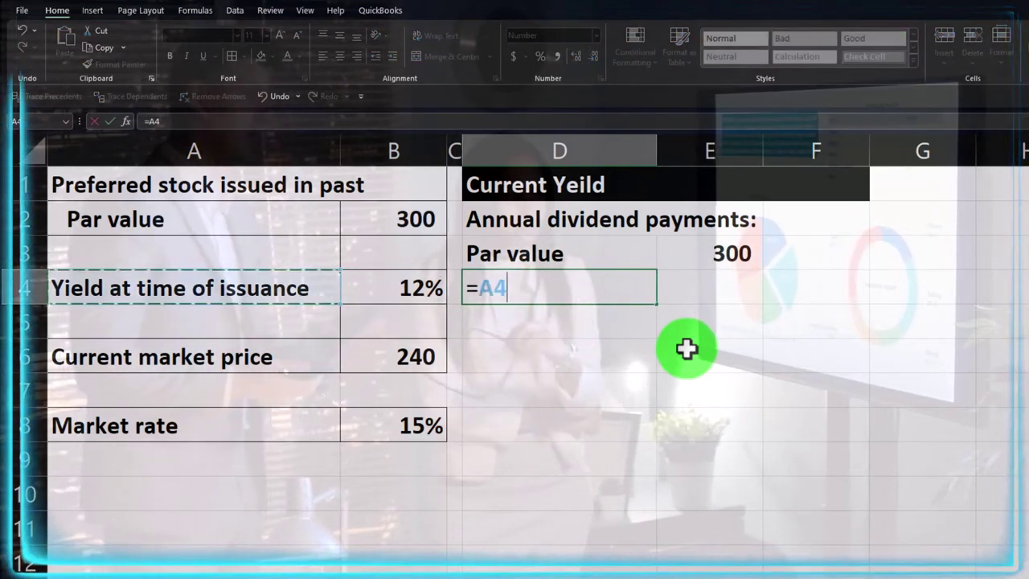
key(Tab)
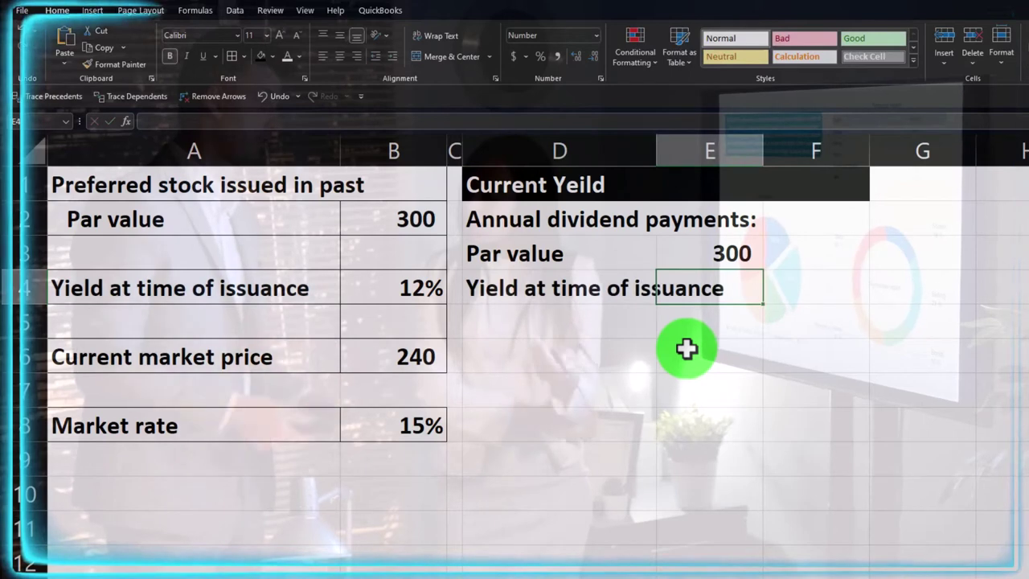
text(=)
key(Left)
key(Left)
key(Return)
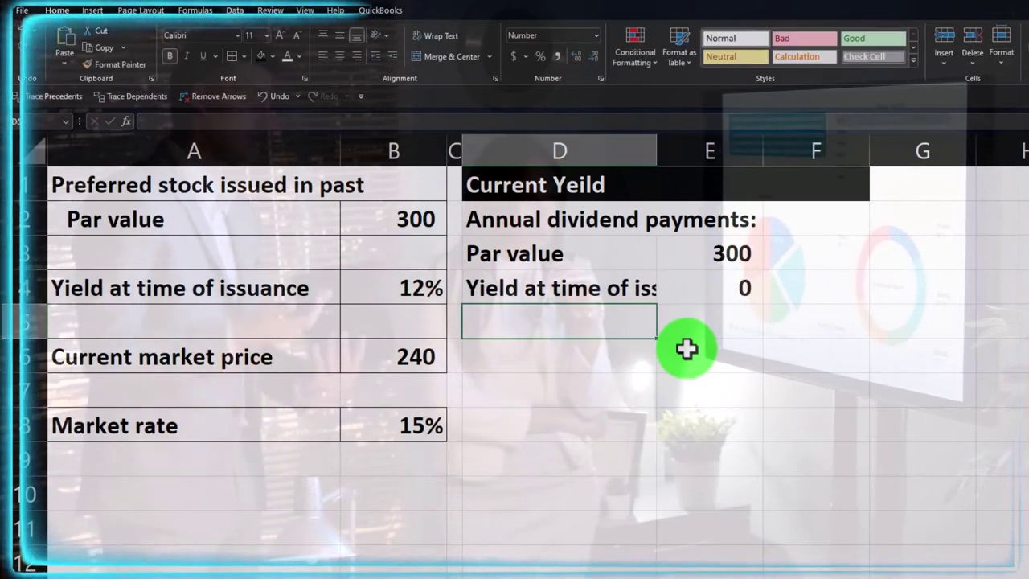
- Widen column D and format E4's yield as an underlined 12% percentage
drag(657, 147, 757, 153)
click(835, 291)
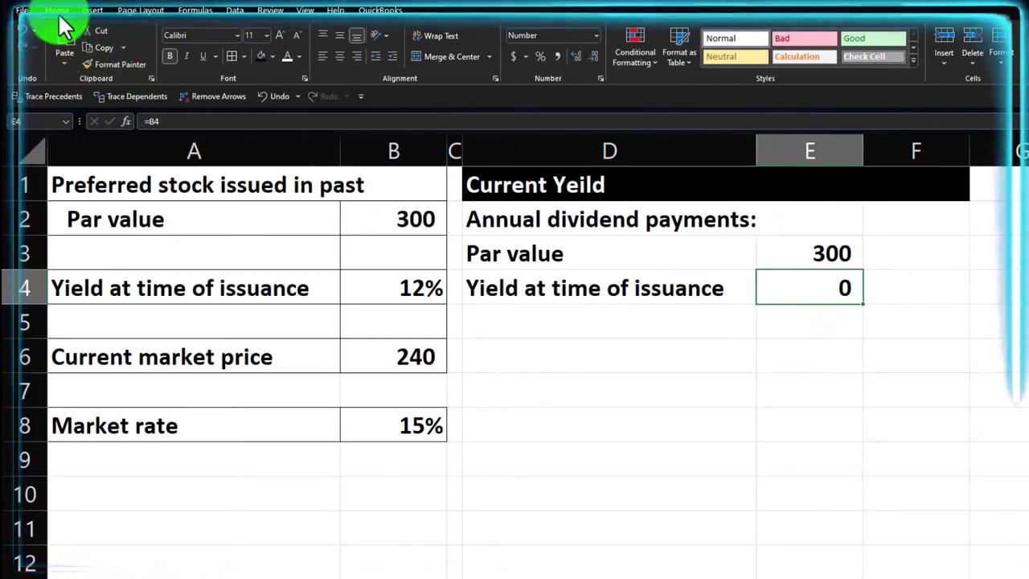
click(541, 60)
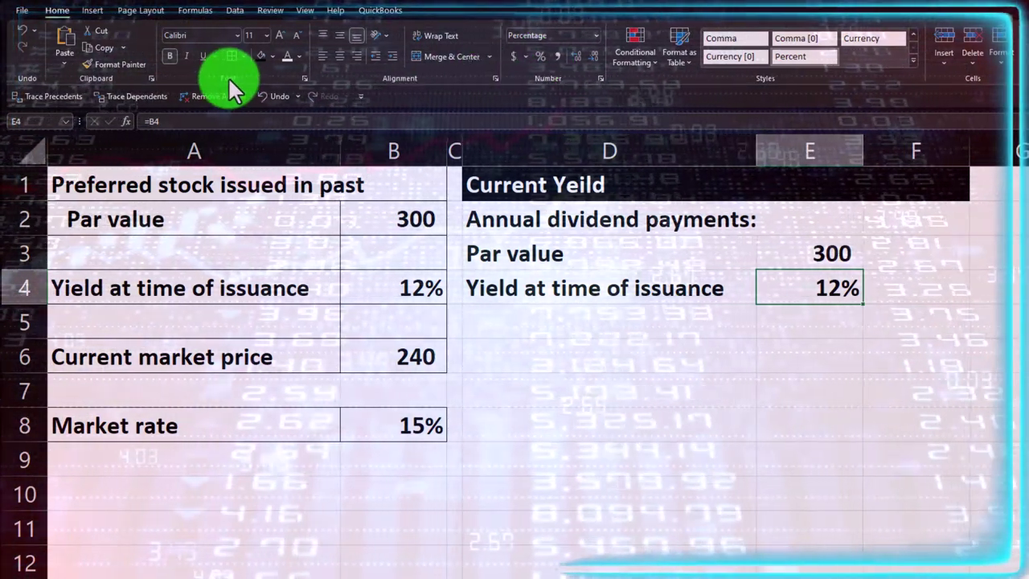
click(202, 57)
- Copy the 'Annual dividend payments:' label into D5 and remove its colon
key(Down)
key(Left)
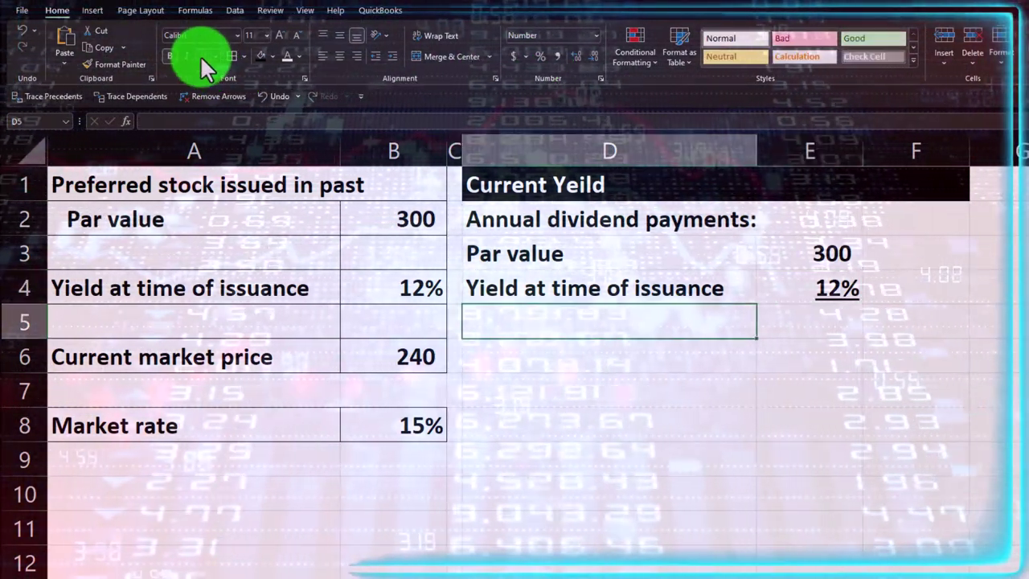
click(567, 218)
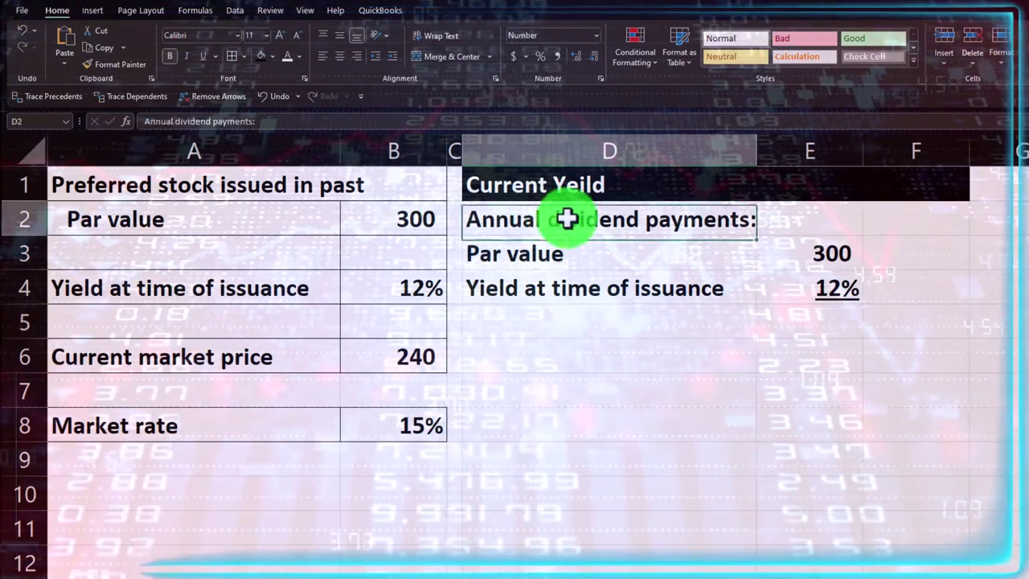
key(ctrl+c)
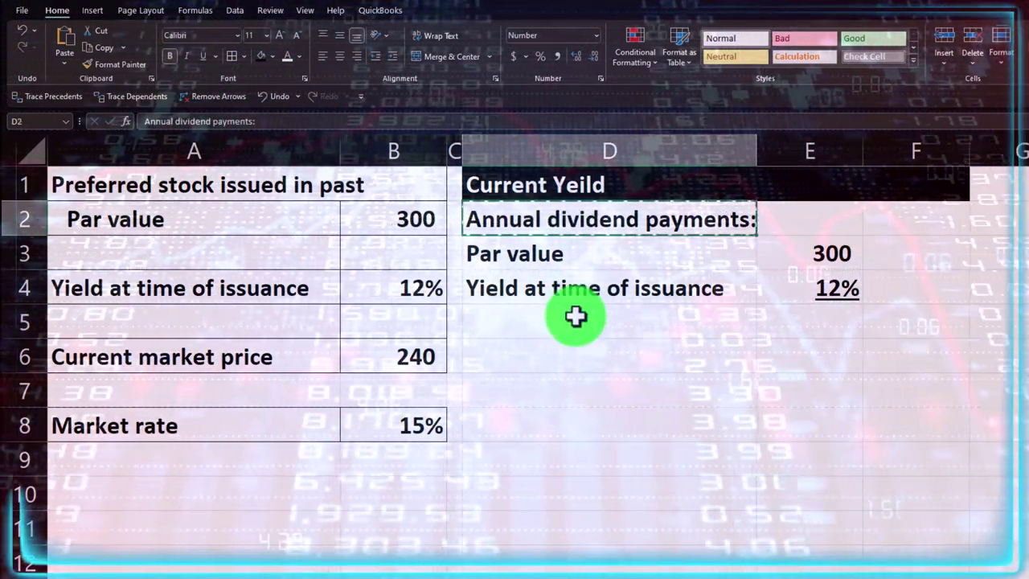
click(572, 315)
key(ctrl+v)
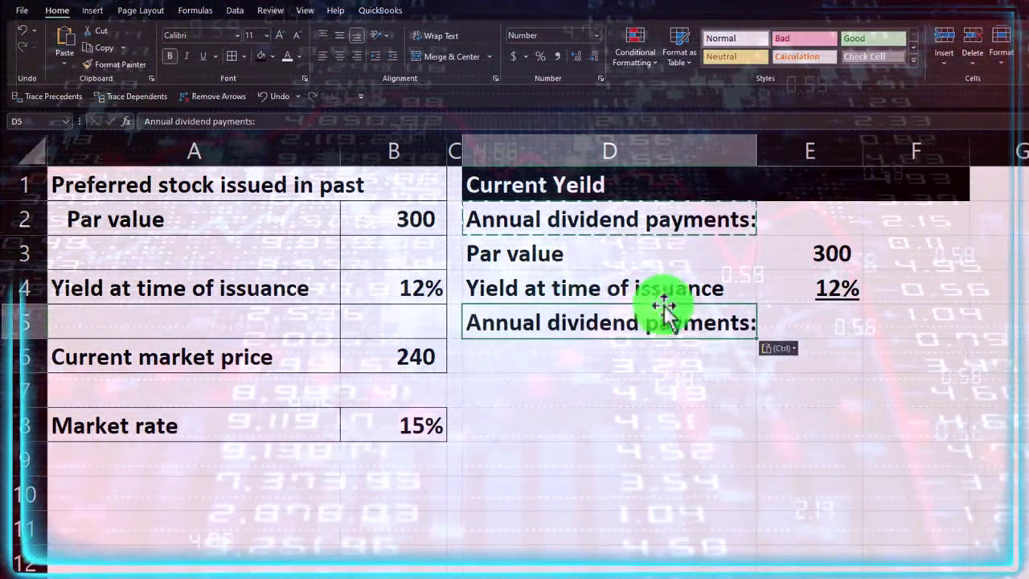
double_click(732, 323)
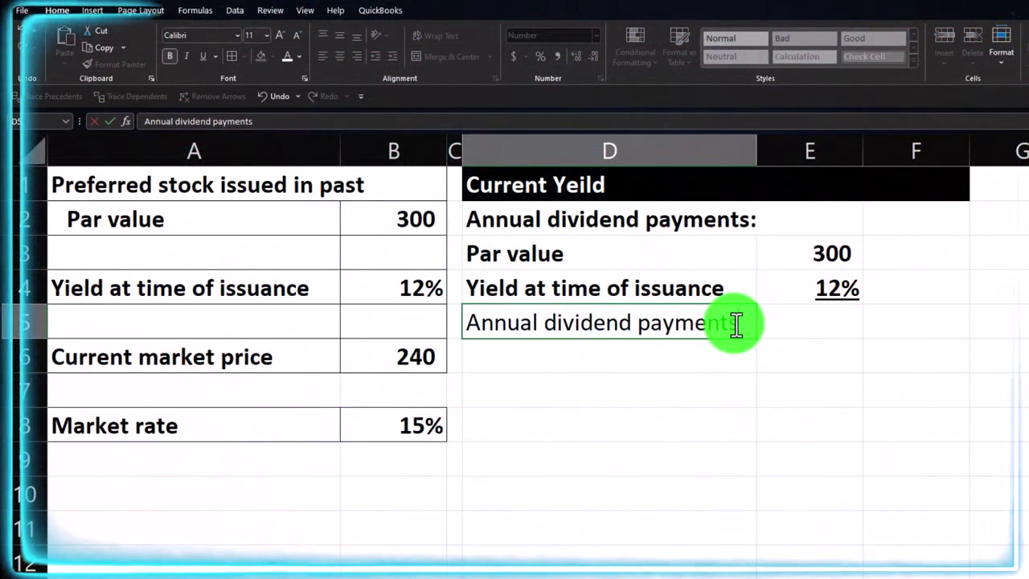
key(Return)
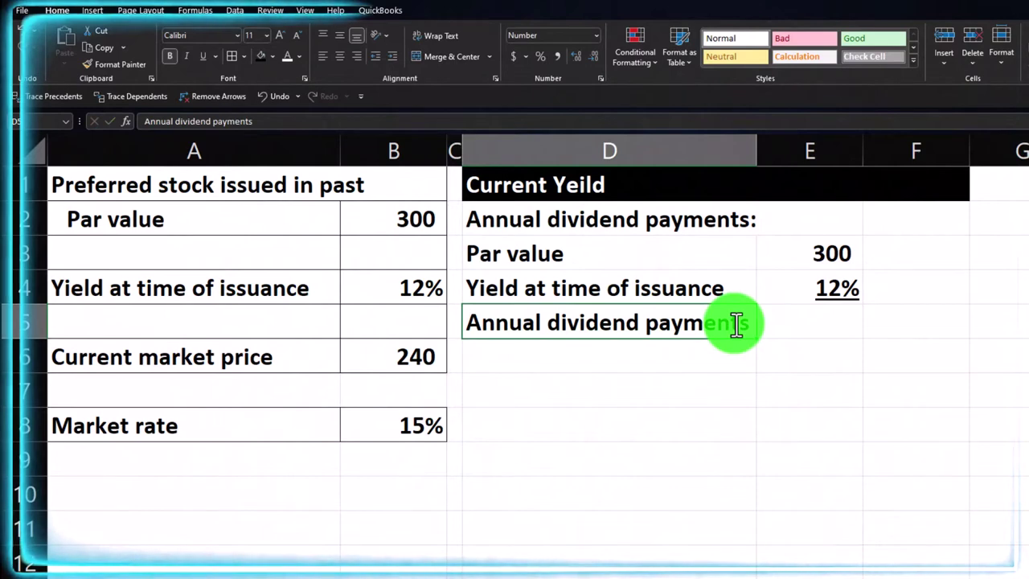
key(shift+Up)
key(shift+Up)
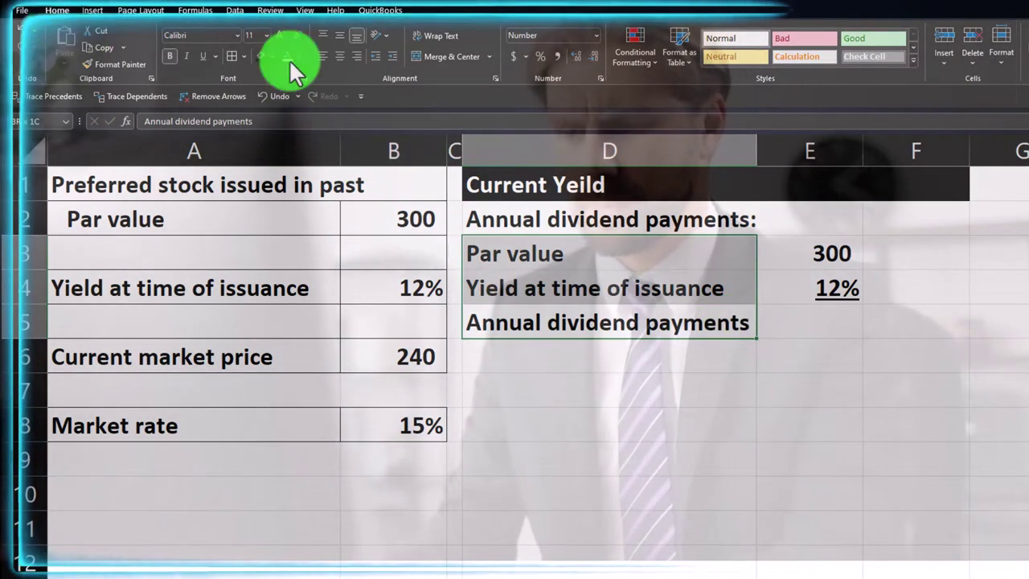
- Indent the D3:D5 labels, with Annual dividend payments one level further
click(395, 58)
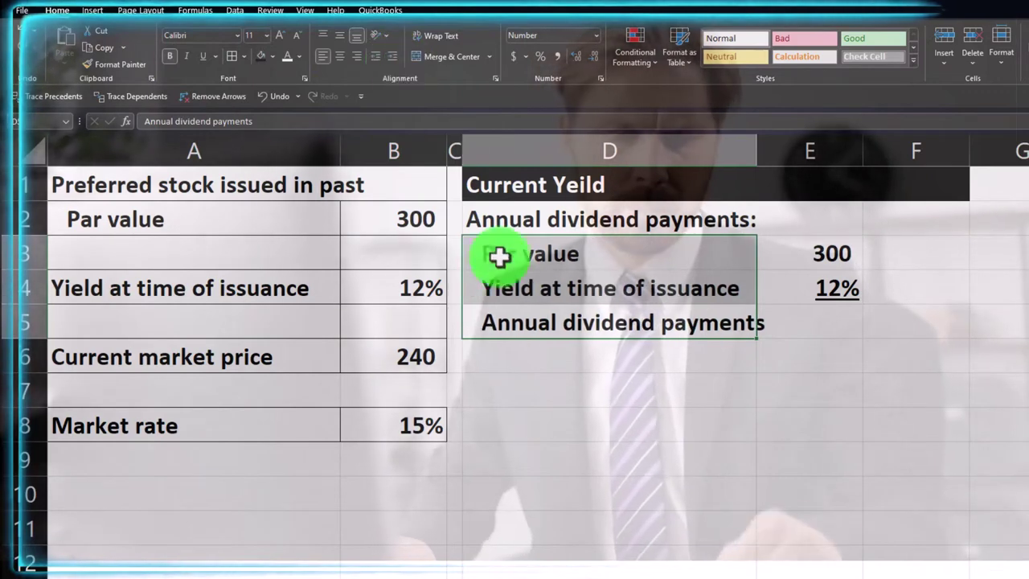
click(536, 317)
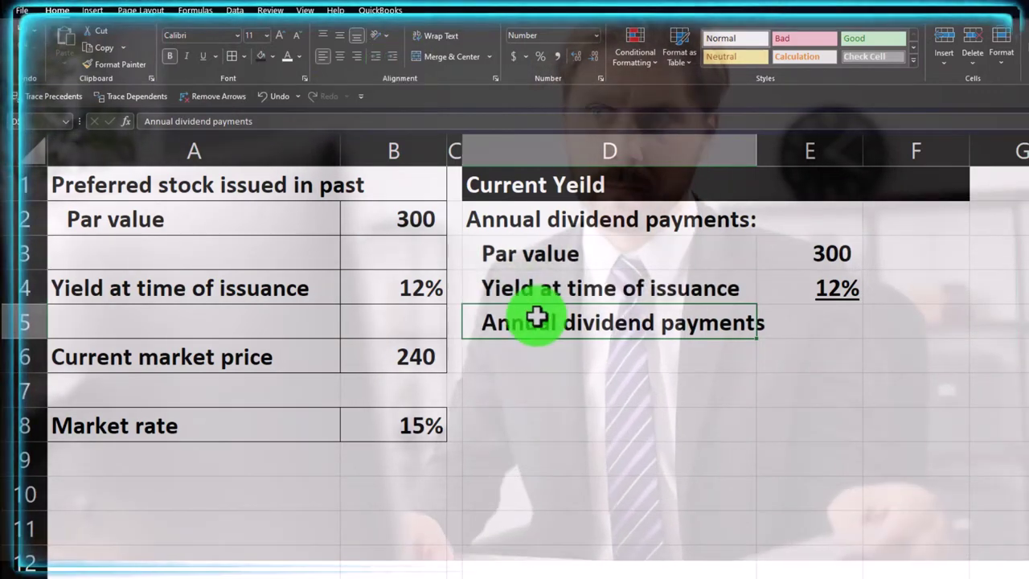
click(394, 57)
- Enter =E3*E4 in F5 and show the dividend as 36.00 with two decimals
click(913, 326)
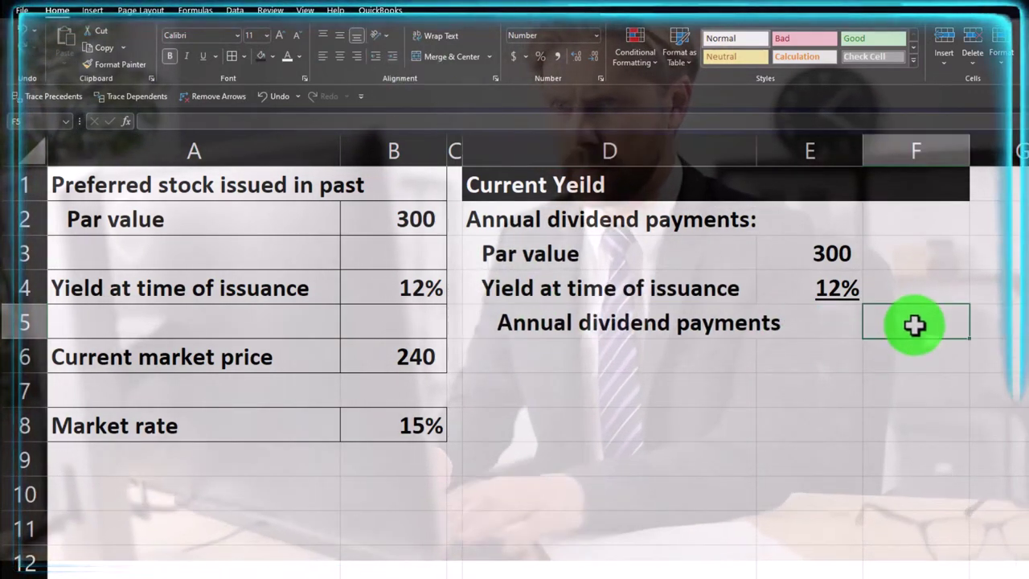
text(=)
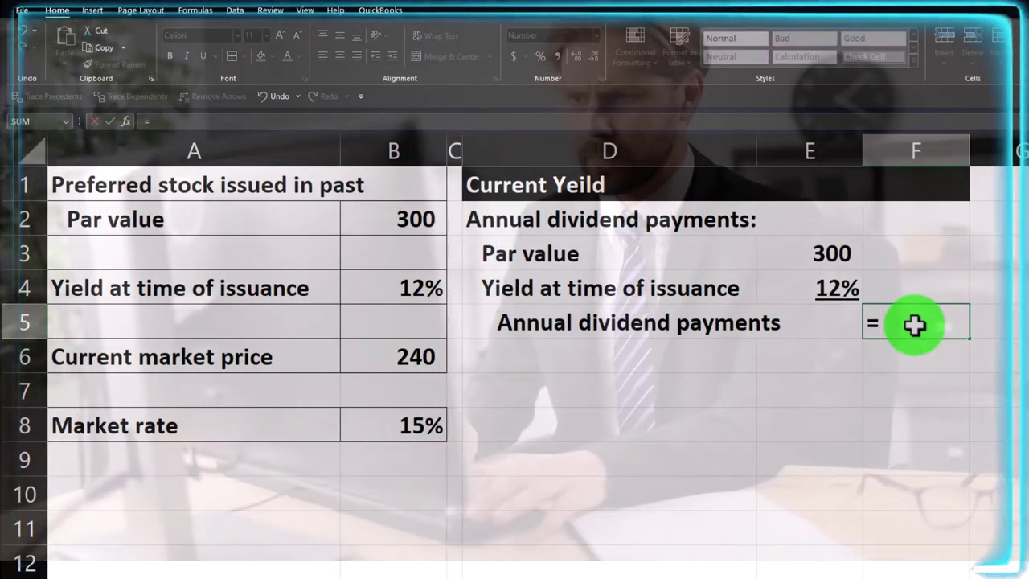
key(Left)
key(Up)
key(Up)
text(*)
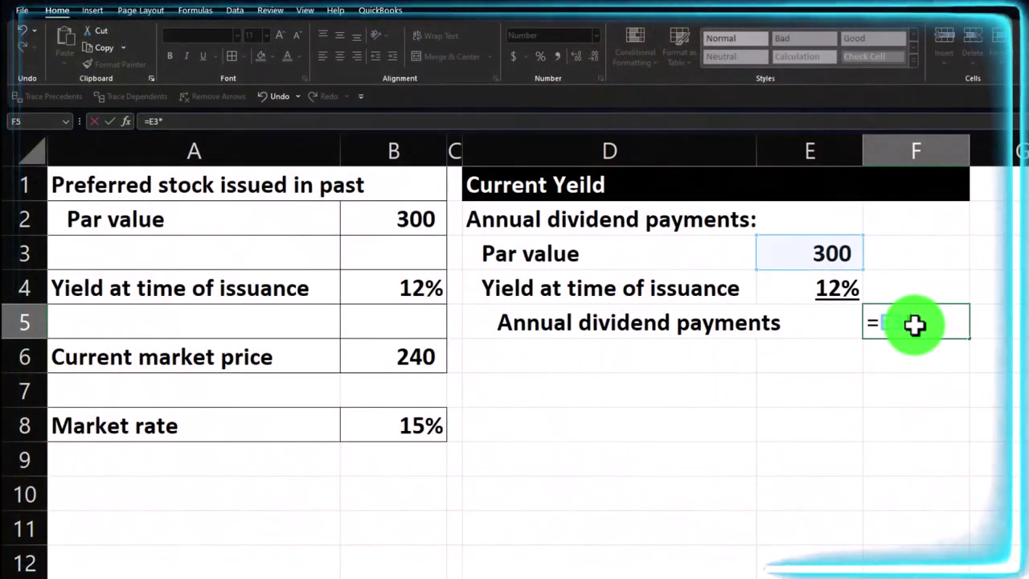
key(Return)
click(915, 324)
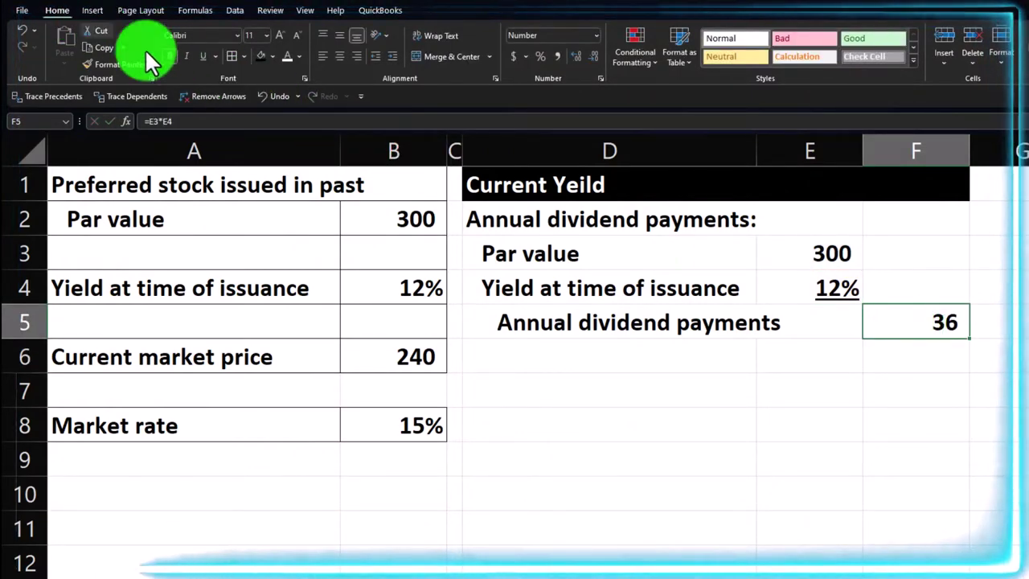
click(570, 57)
click(571, 55)
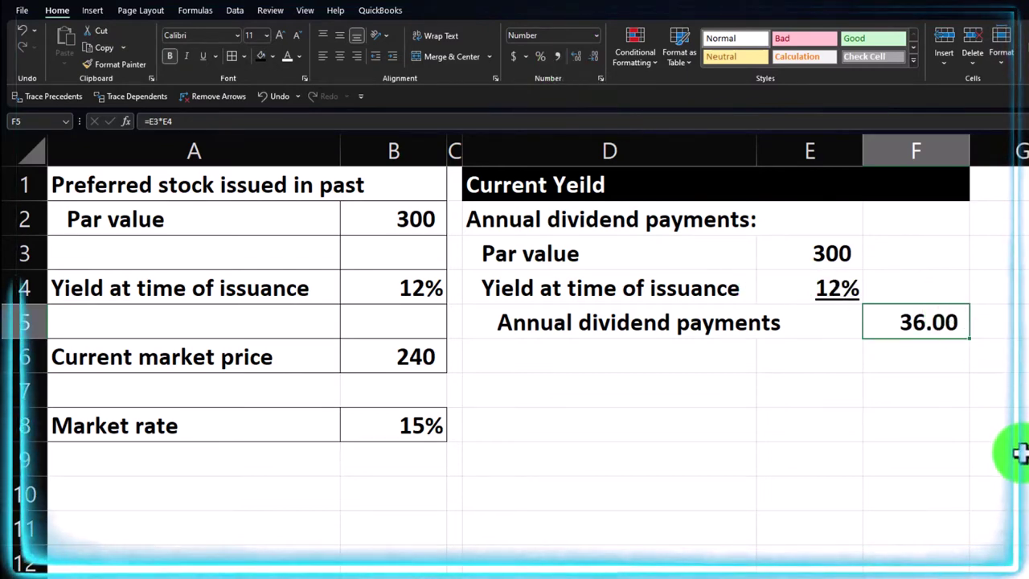
key(Left)
key(Left)
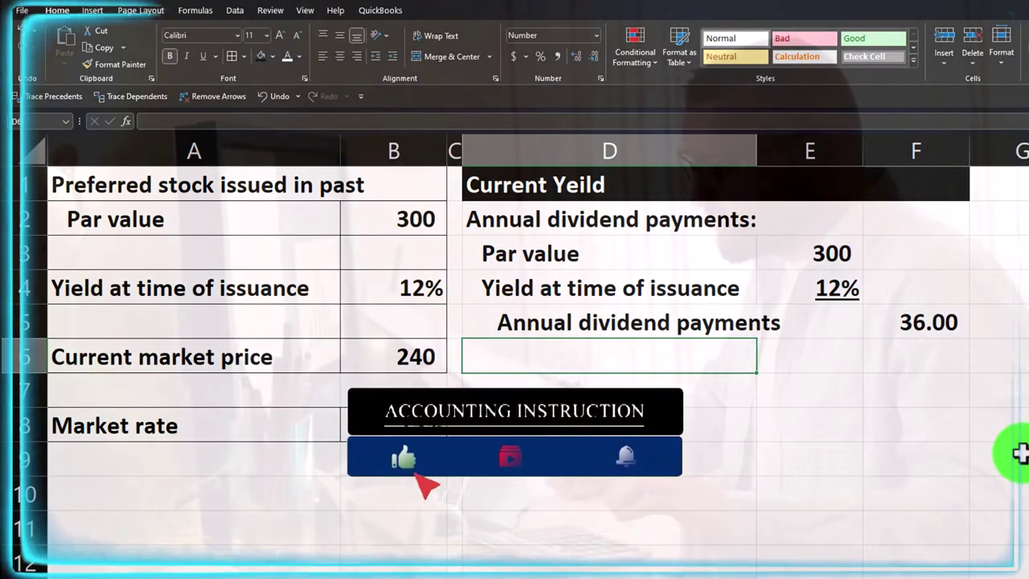
- Link D6 and F6 to the Current market price label and its 240 value
text(=)
key(Left)
key(Left)
key(Left)
key(Tab)
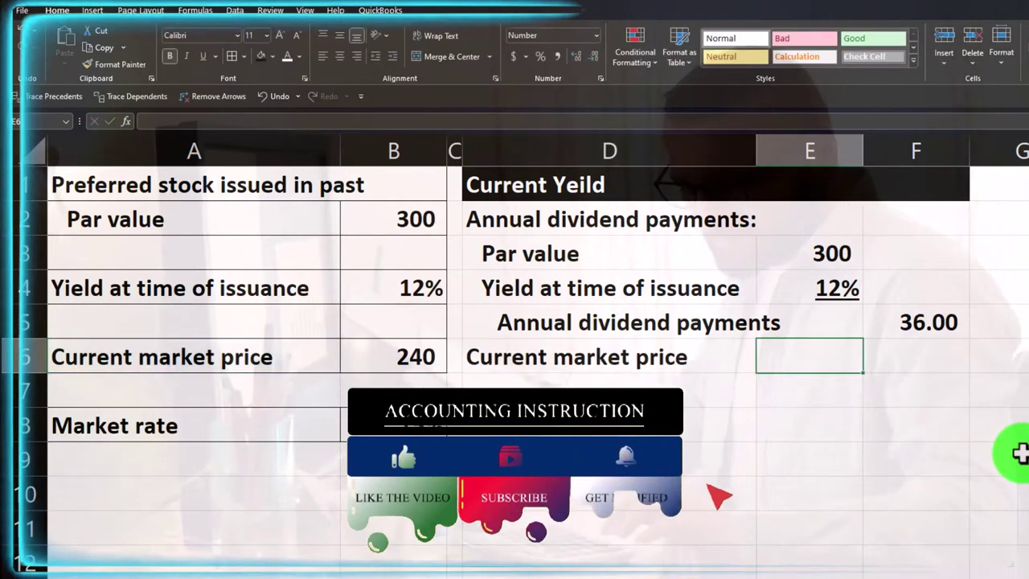
key(Tab)
text(=)
key(Left)
key(Left)
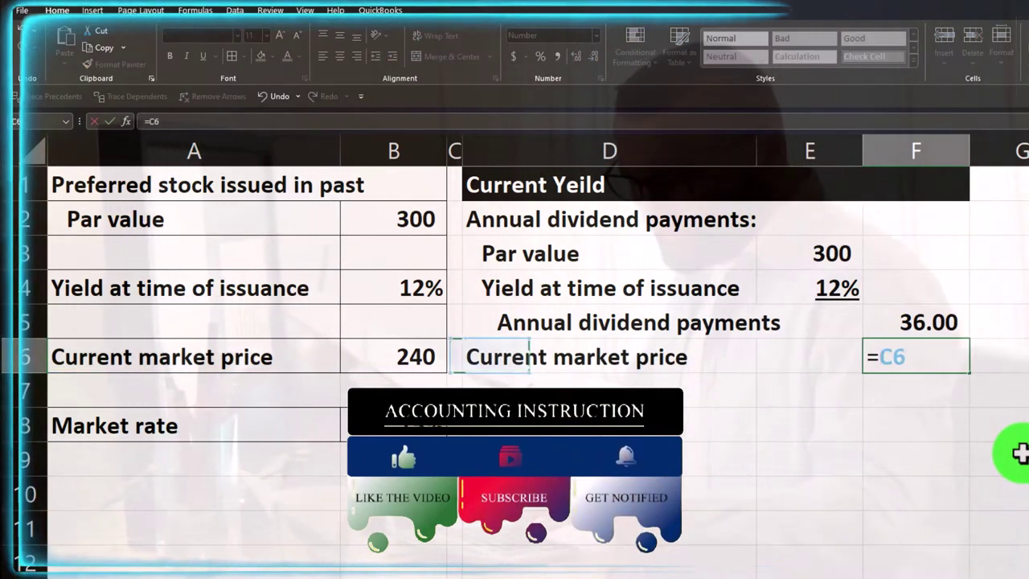
key(Left)
key(Return)
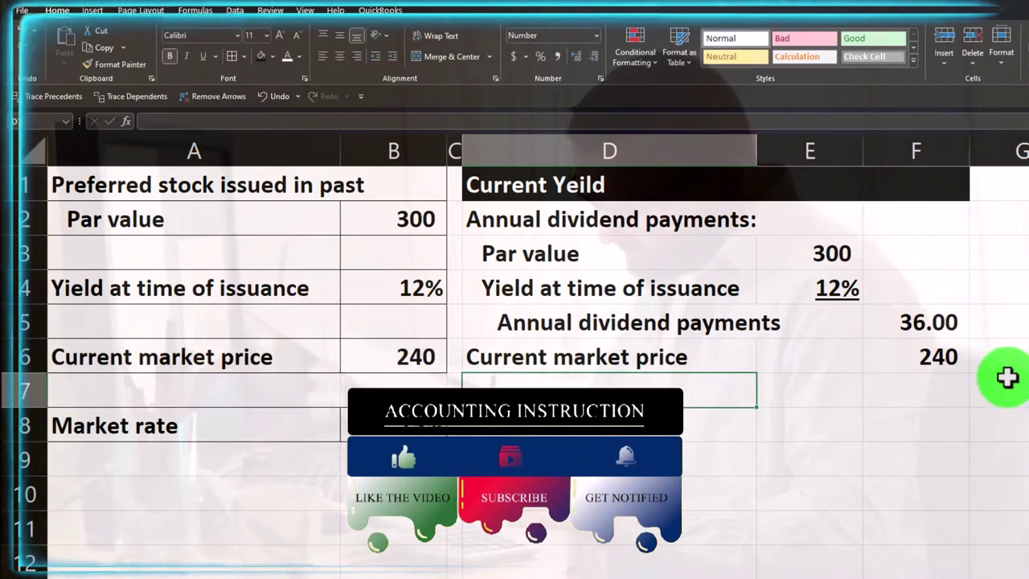
click(945, 316)
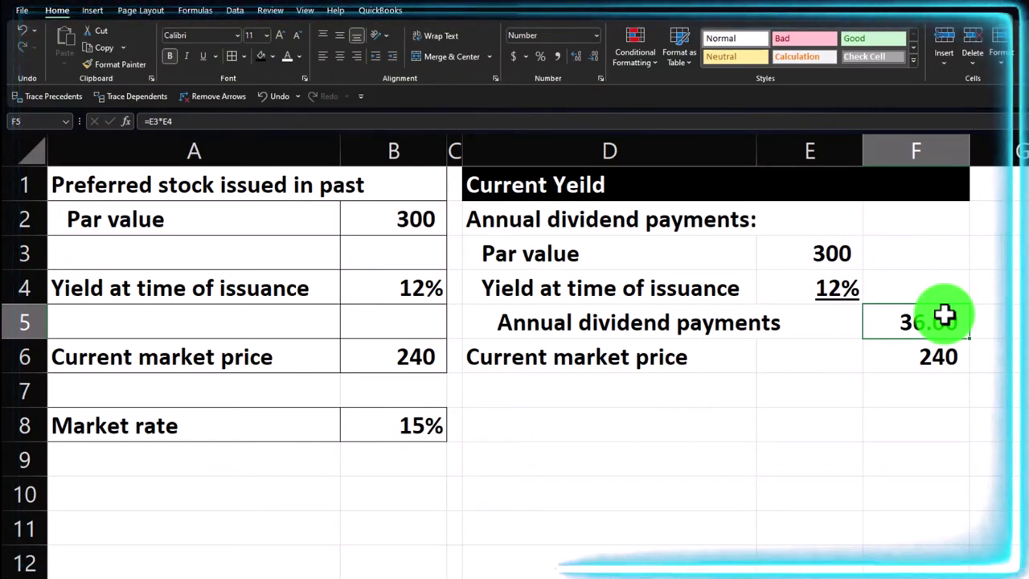
- Add a Current yield row with F7 =F5/F6 formatted as 15.00%
key(Down)
key(Down)
key(Left)
key(Left)
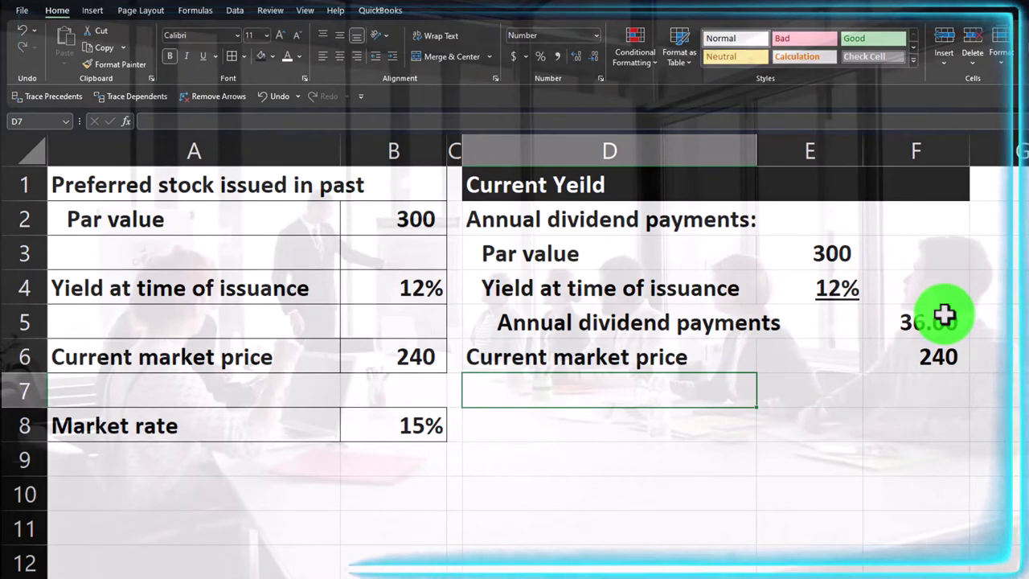
text(Current yi)
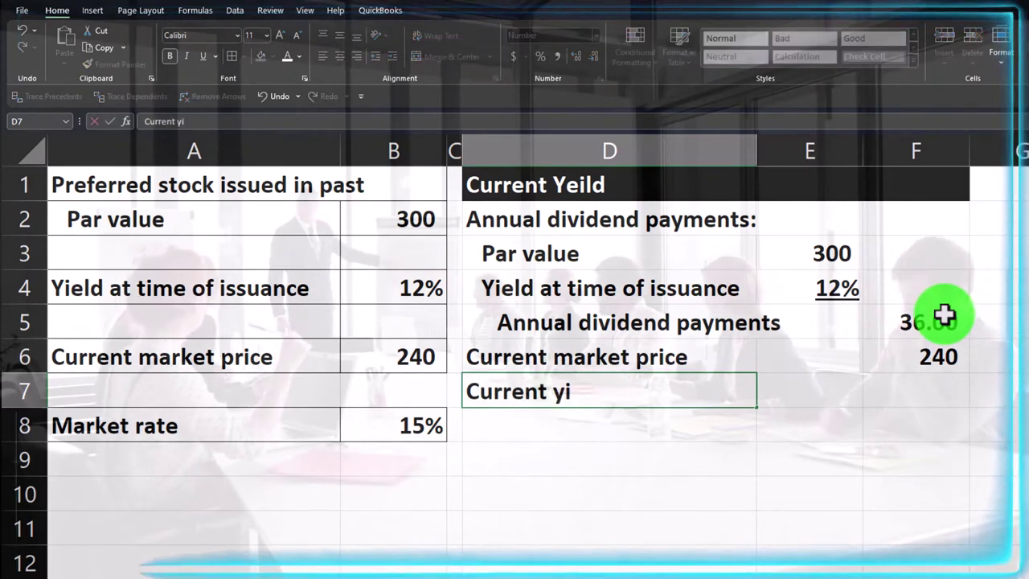
text(eld)
key(Right)
key(Right)
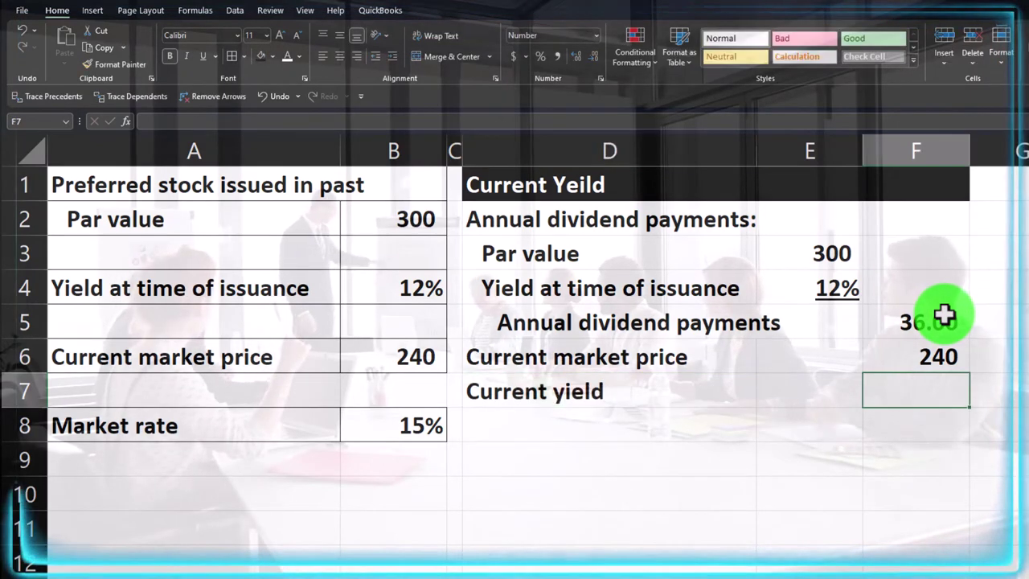
text(=)
key(Up)
key(Up)
text(/)
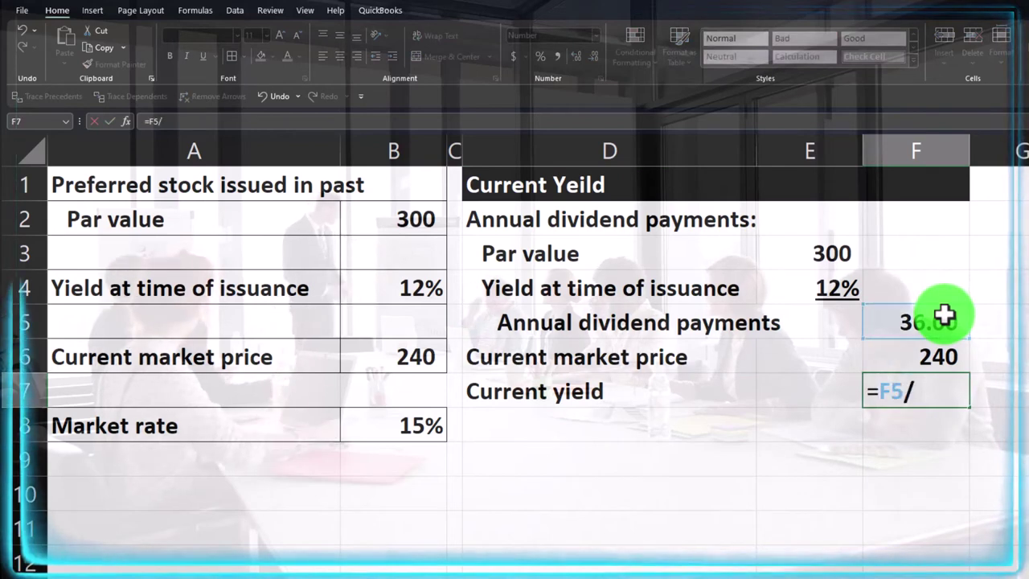
key(Up)
key(ctrl+Return)
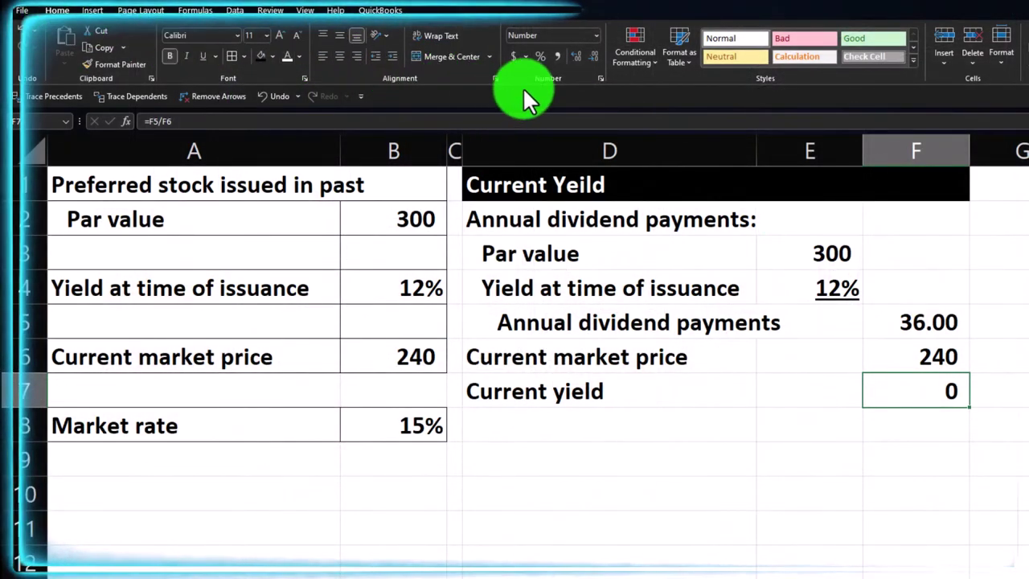
click(540, 57)
click(576, 54)
click(576, 54)
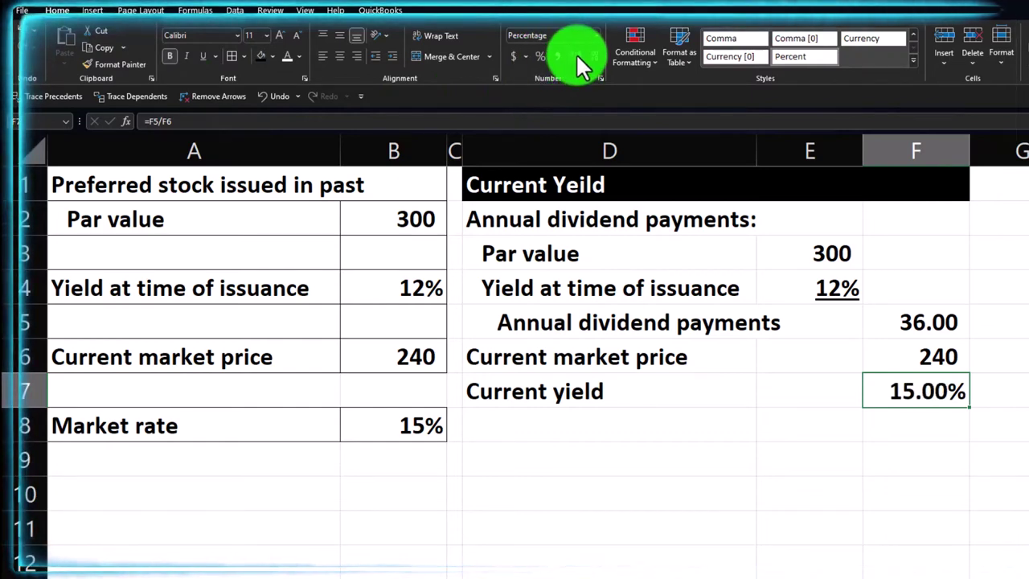
- Underline the 240 market price in F6 and select the D2:F7 table
click(919, 359)
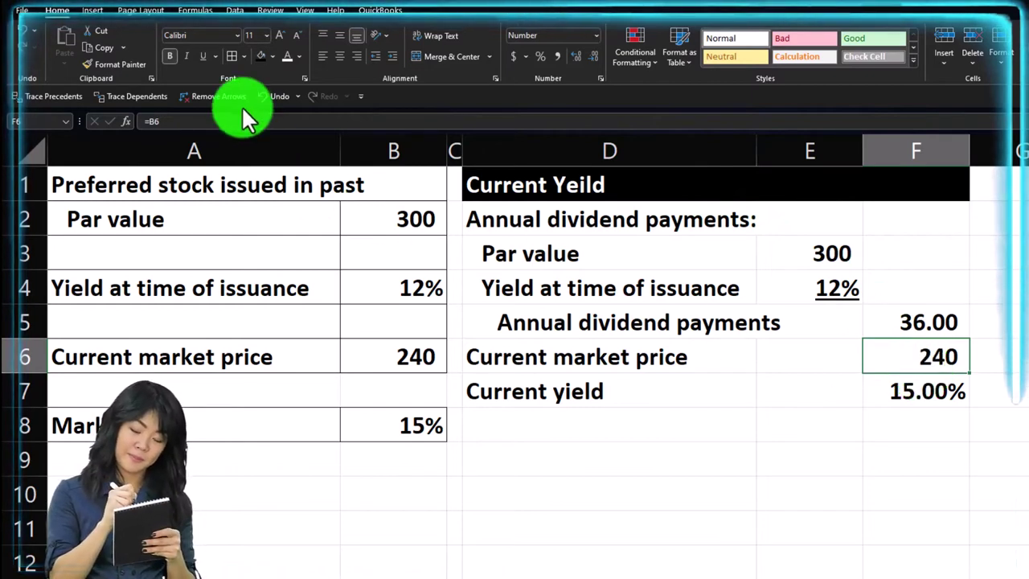
click(201, 56)
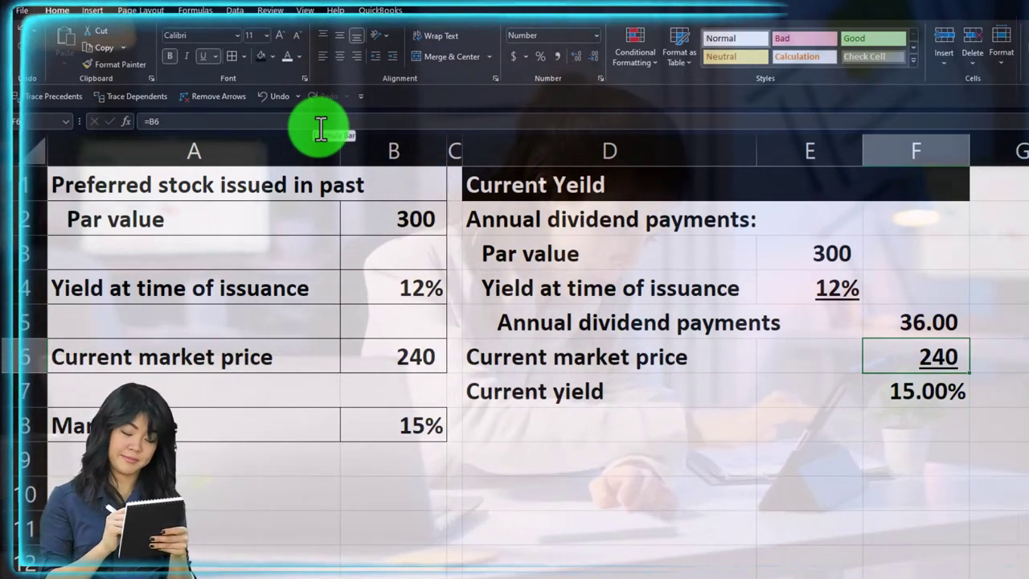
mouse_move(571, 223)
mouse_down()
mouse_move(776, 287)
mouse_move(855, 338)
mouse_move(894, 383)
mouse_up()
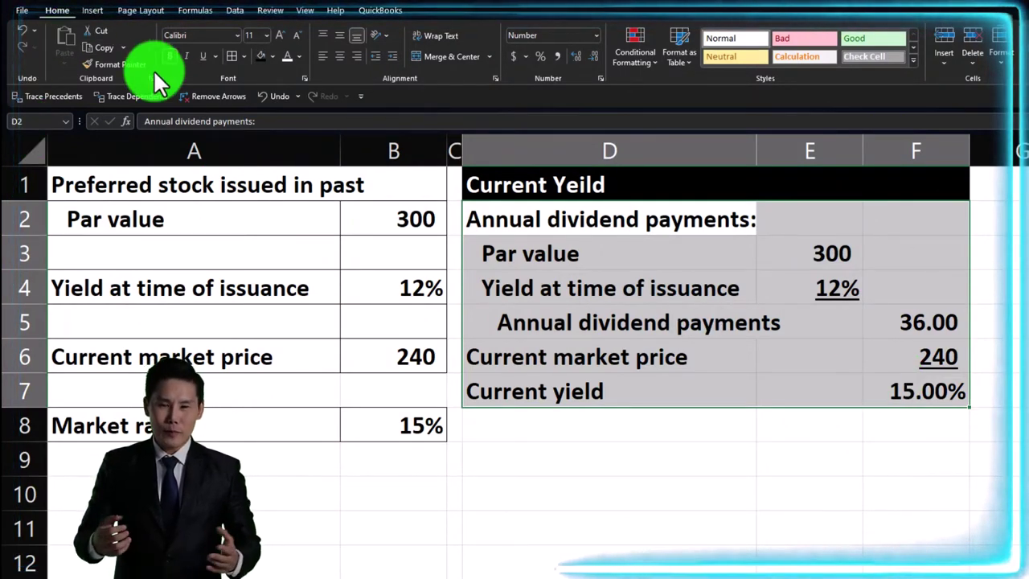
- Give the table all cell borders and a custom light blue fill
click(229, 54)
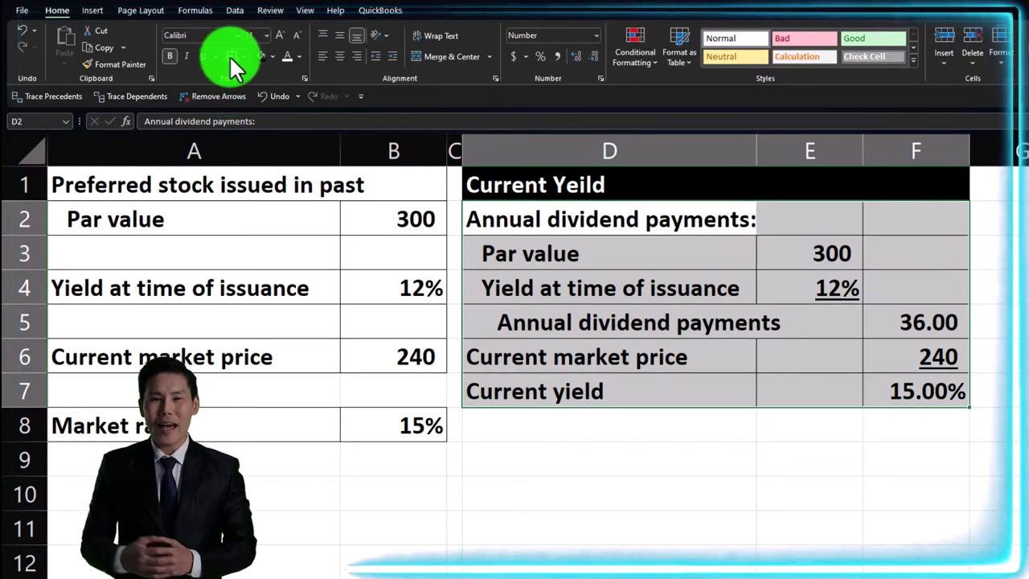
click(272, 55)
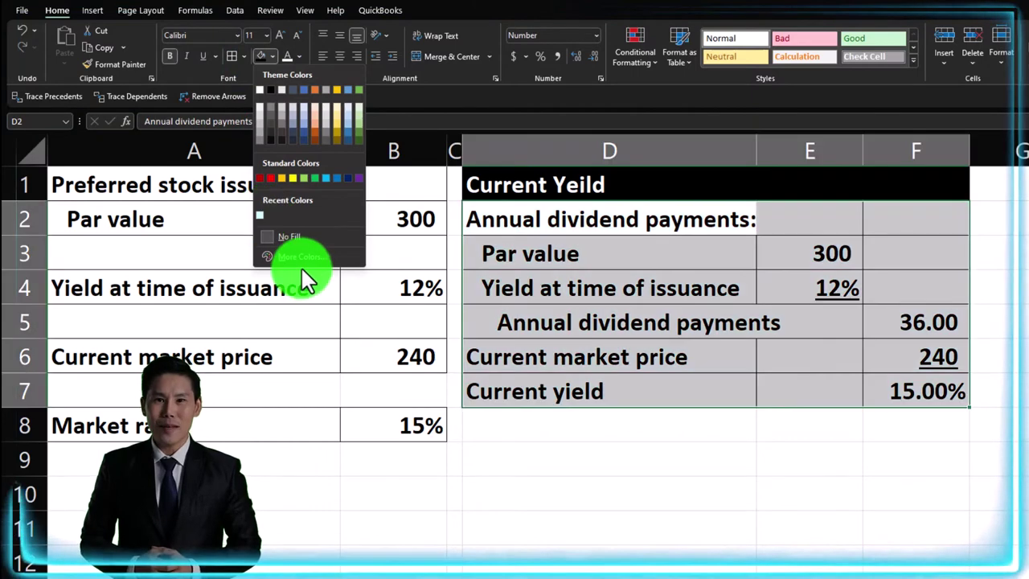
click(302, 256)
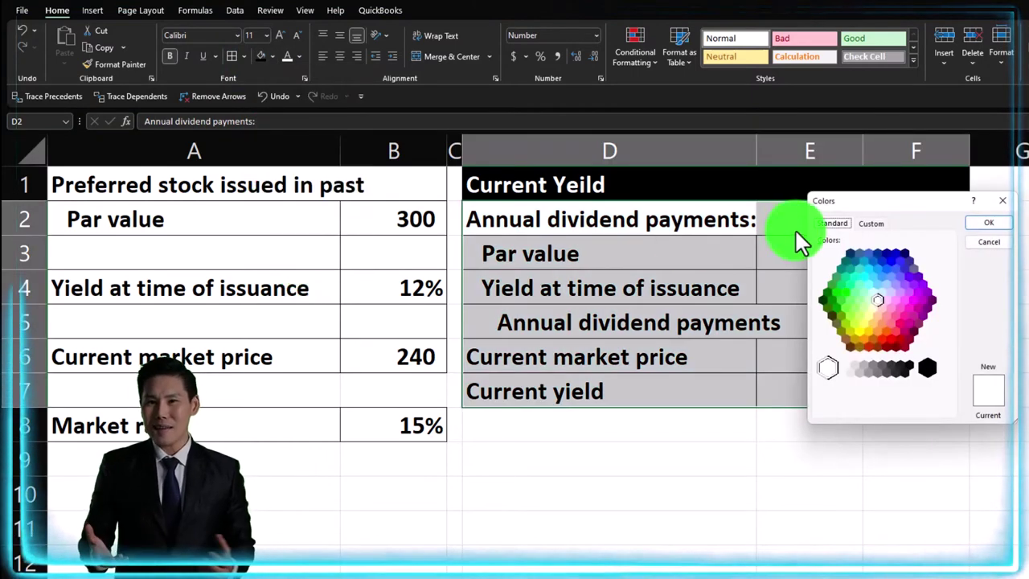
click(871, 288)
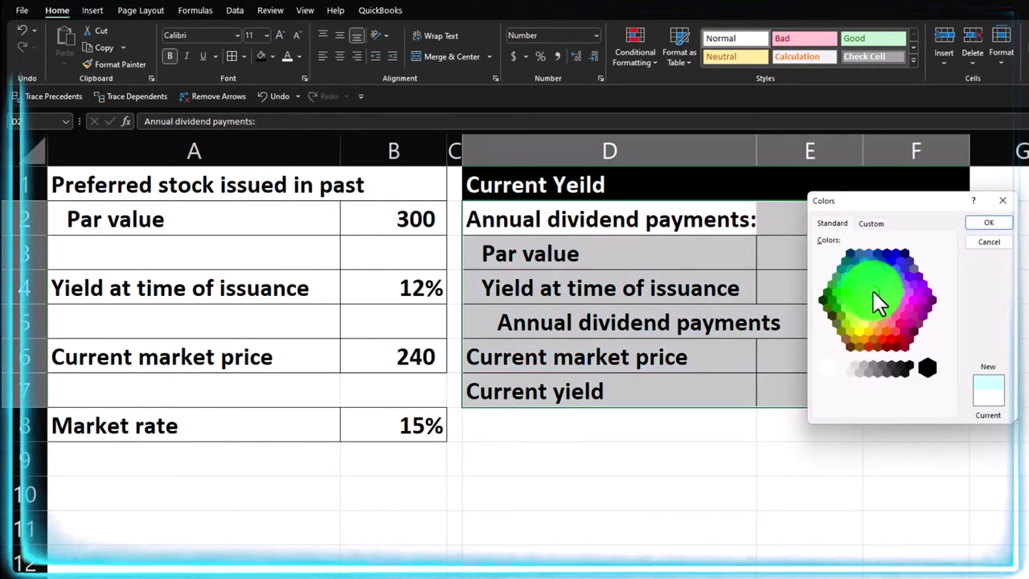
click(977, 225)
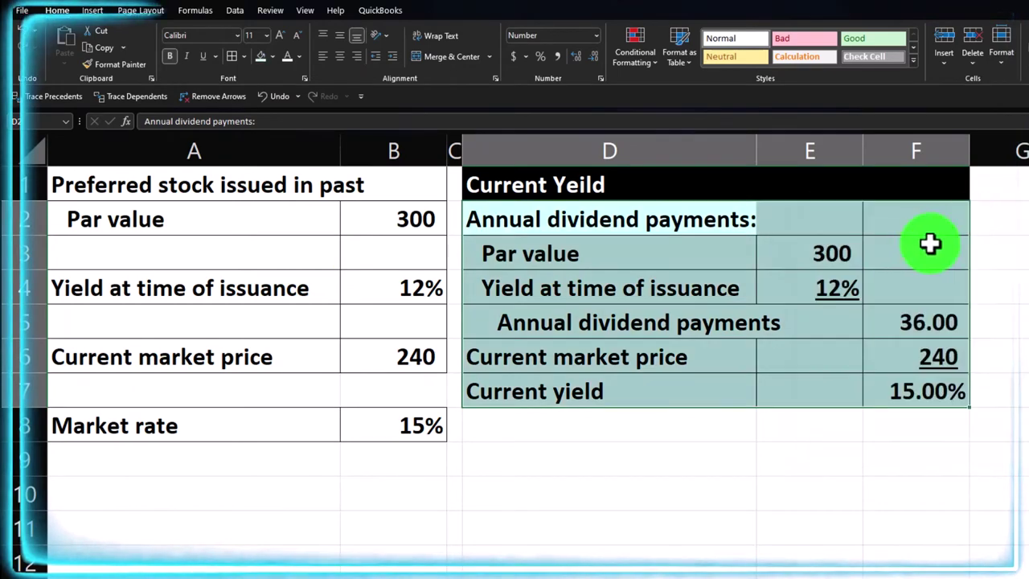
click(855, 186)
- Narrow columns E and F together
click(852, 155)
mouse_move(853, 155)
mouse_down()
mouse_move(891, 154)
mouse_move(865, 153)
mouse_up()
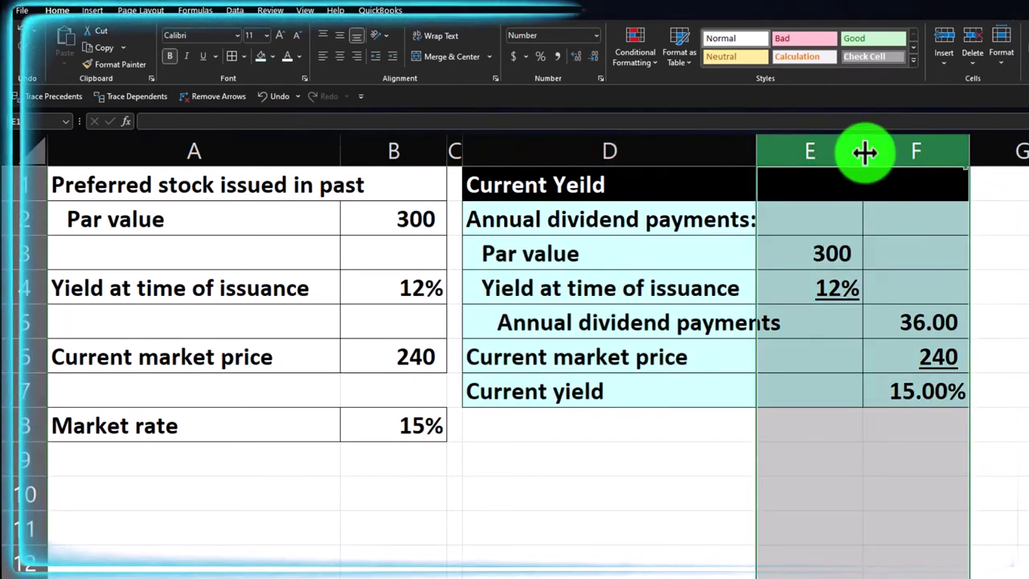
drag(864, 153, 851, 157)
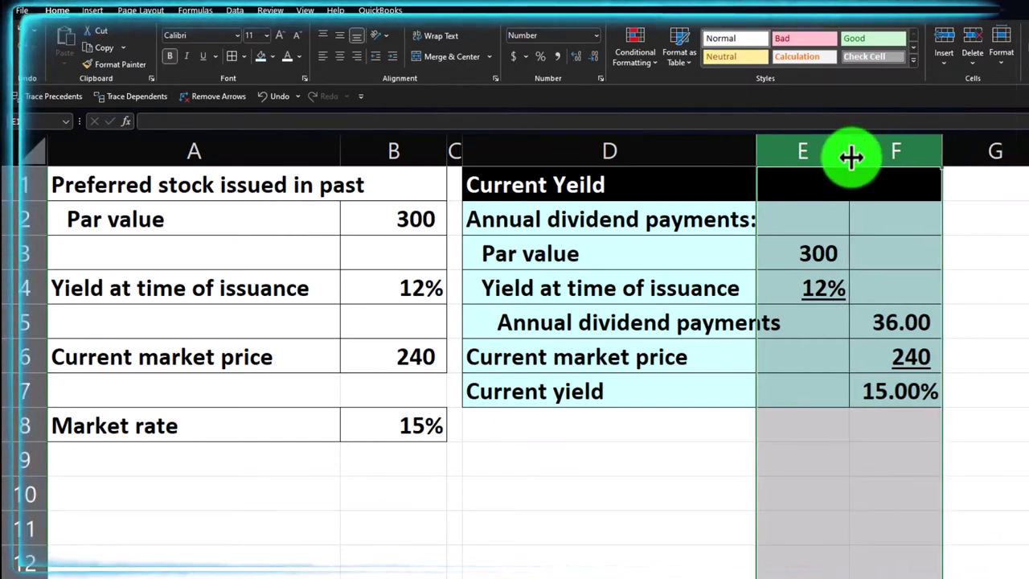
click(778, 253)
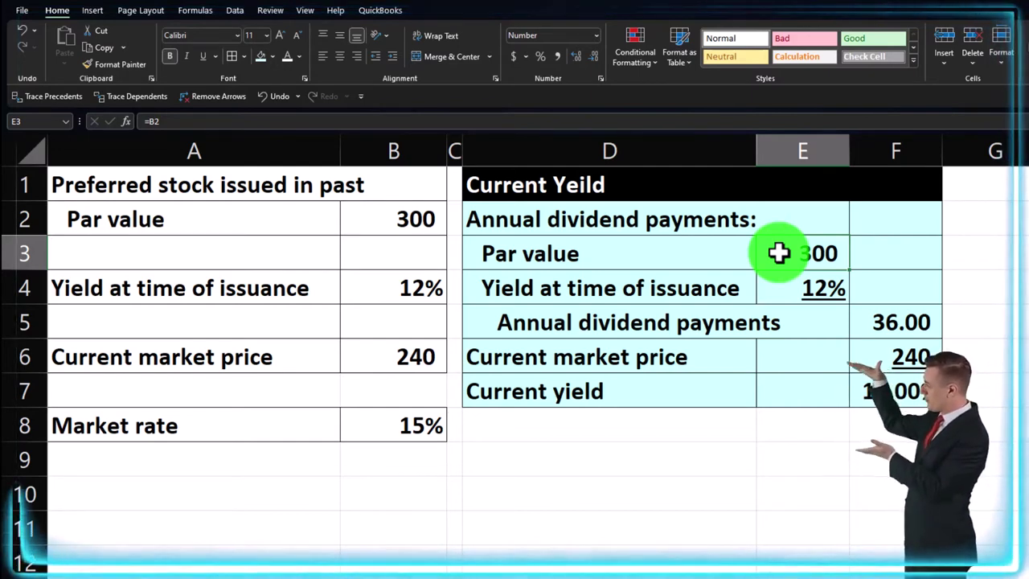
click(428, 422)
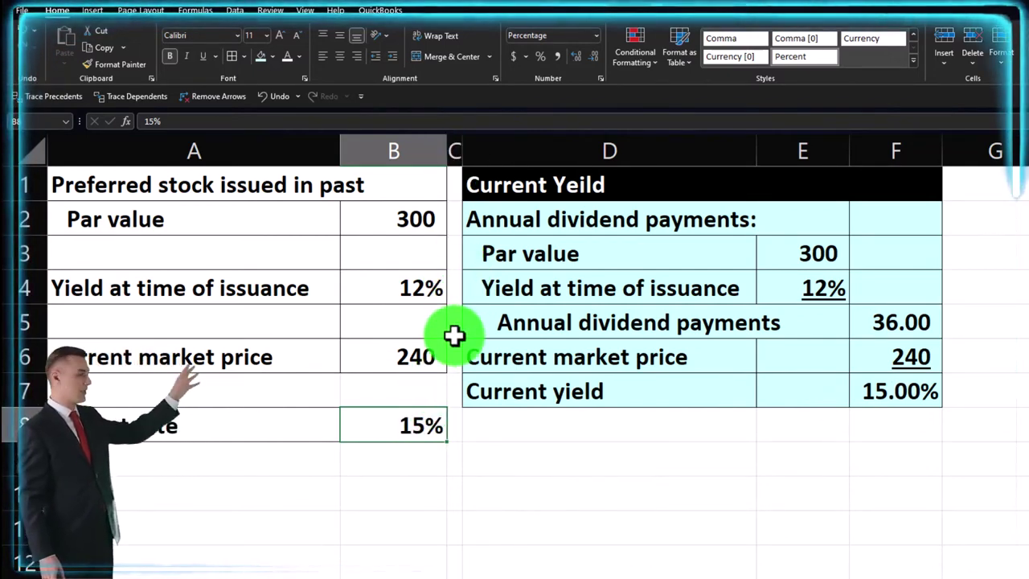
- Copy column C's narrow width onto column G with Format Painter
click(457, 147)
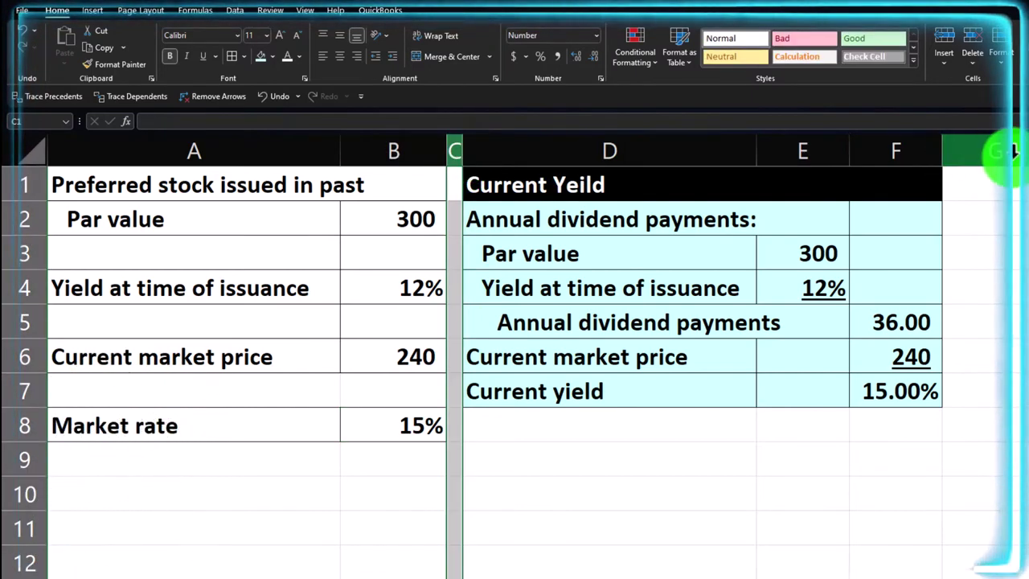
drag(455, 147, 629, 152)
drag(484, 145, 457, 149)
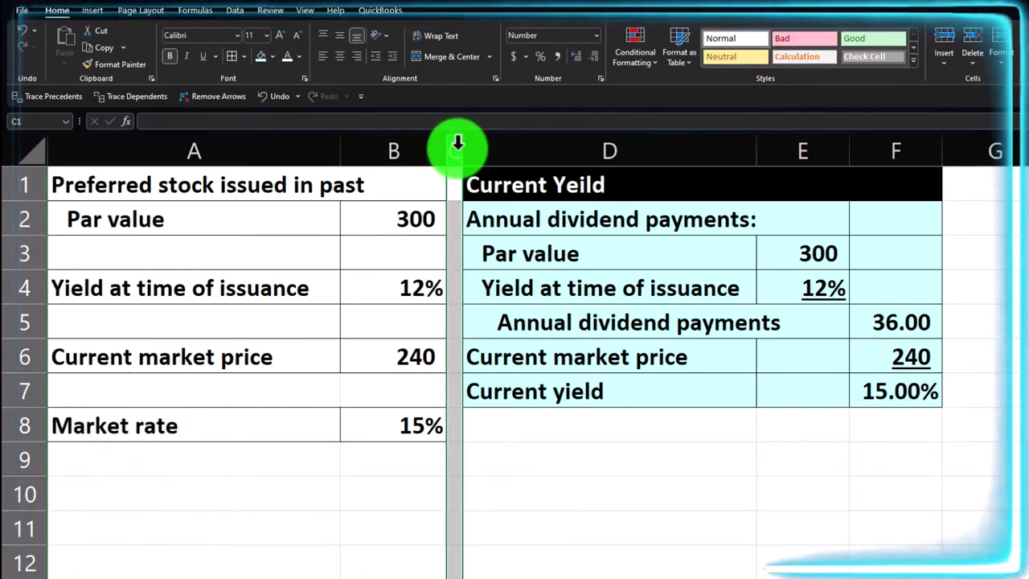
click(90, 62)
click(1001, 159)
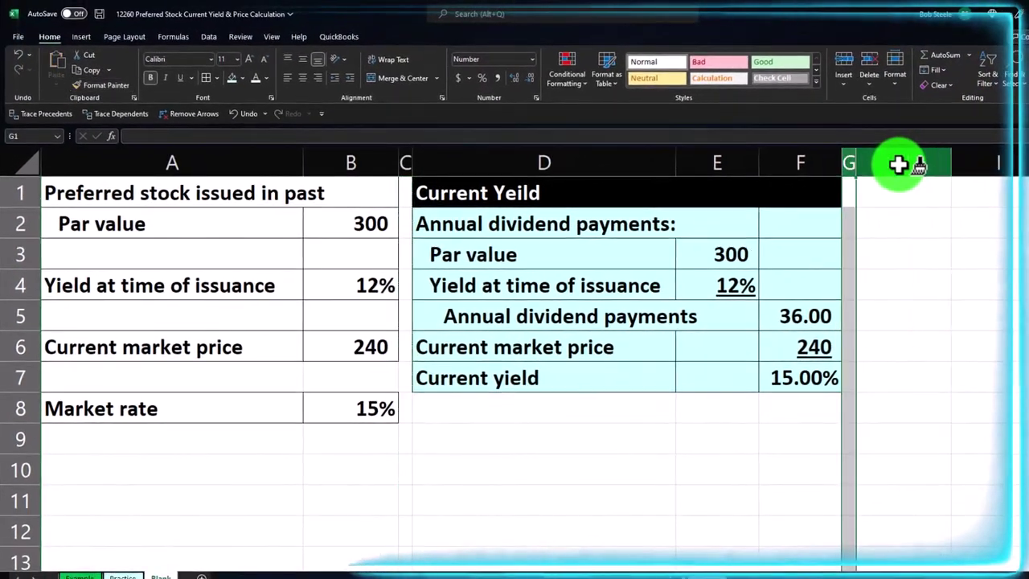
- Enter the 'Price' heading in H1
click(895, 190)
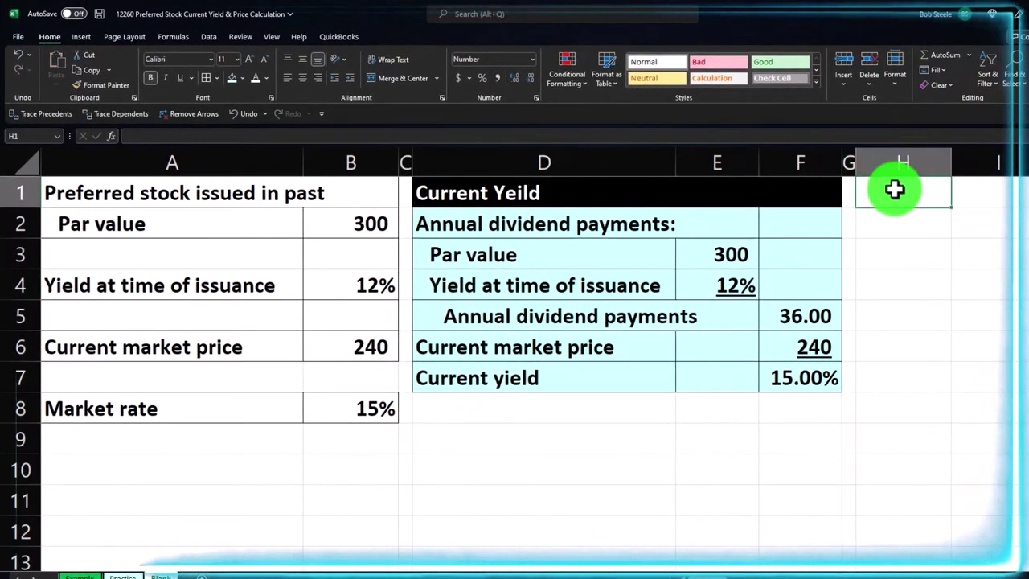
text(Price)
key(Tab)
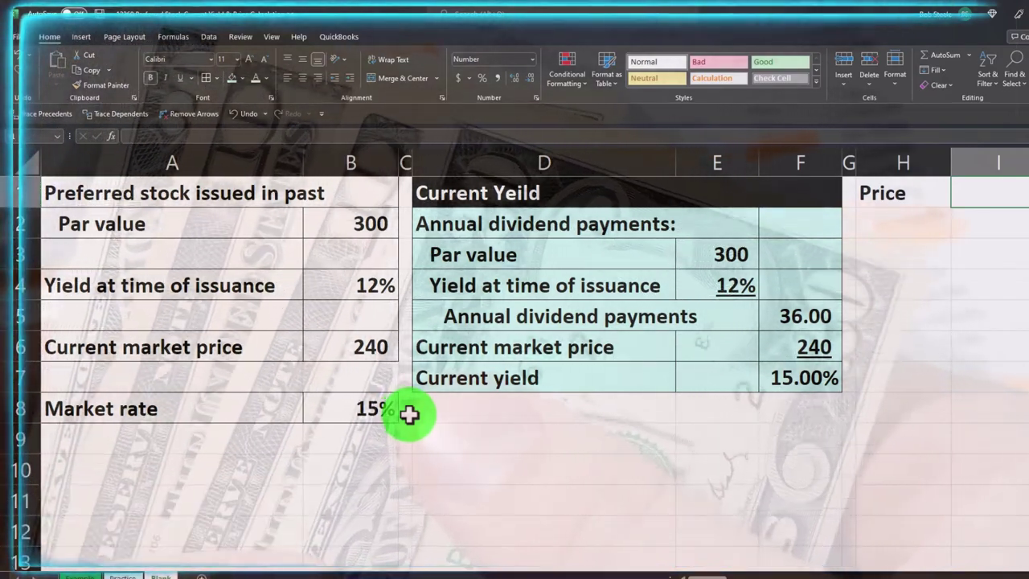
- Enter =-PV(B8,100,F5) in I1 so the stock is priced at 240
text(-pv)
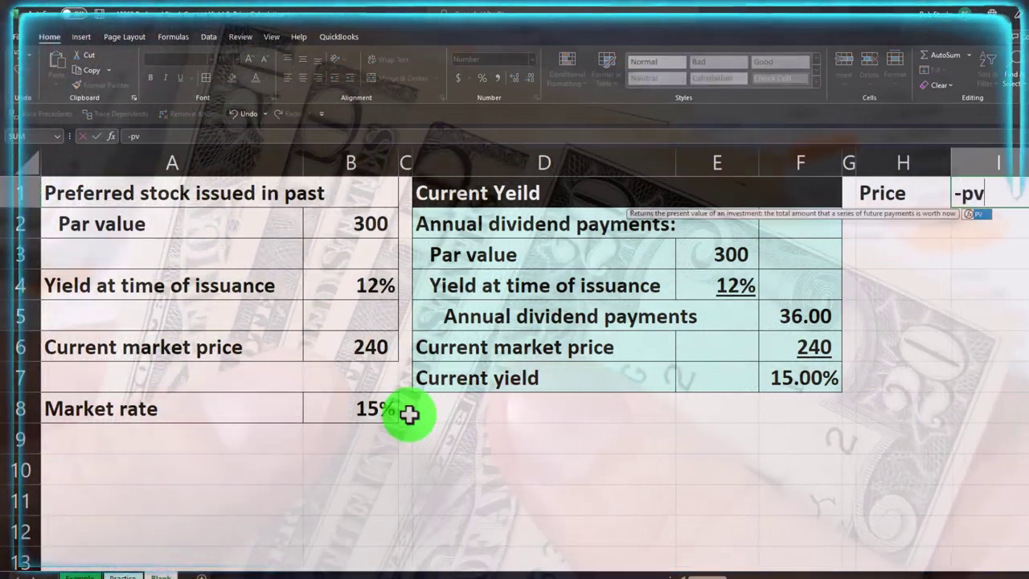
text(()
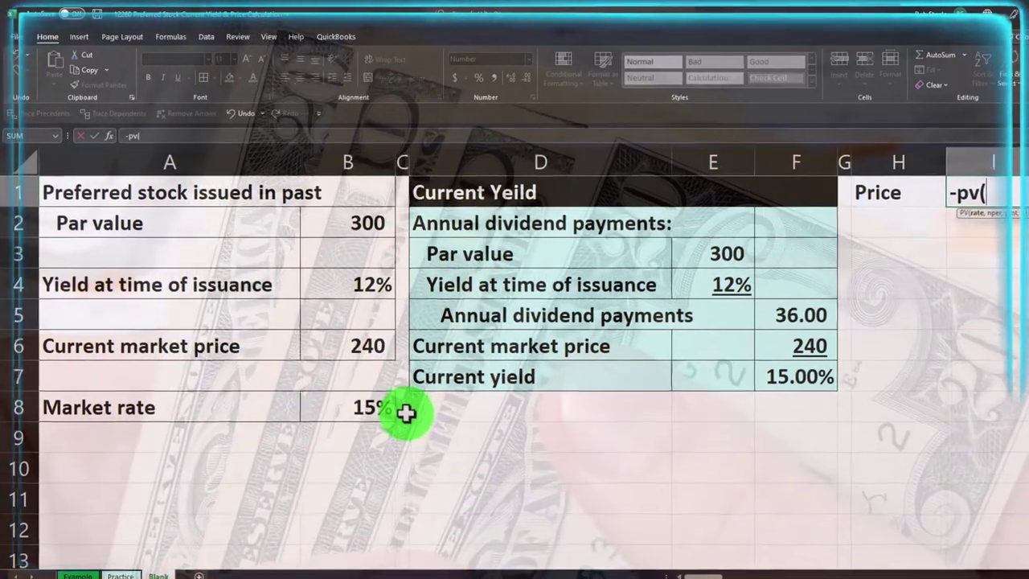
key(Left)
key(Left)
key(Left)
key(Down)
key(Down)
key(Down)
key(Down)
key(Down)
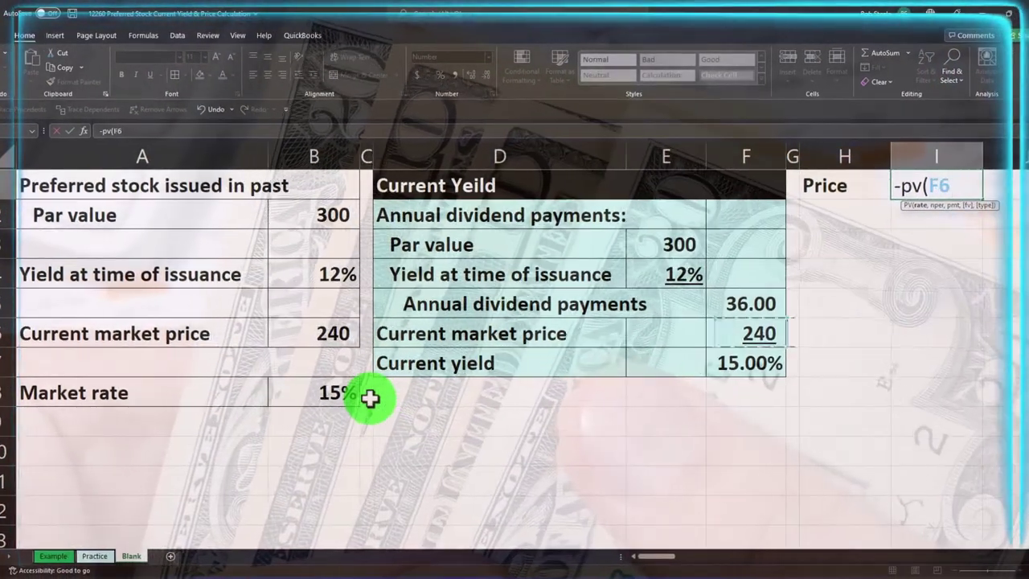
key(Left)
key(Left)
key(Left)
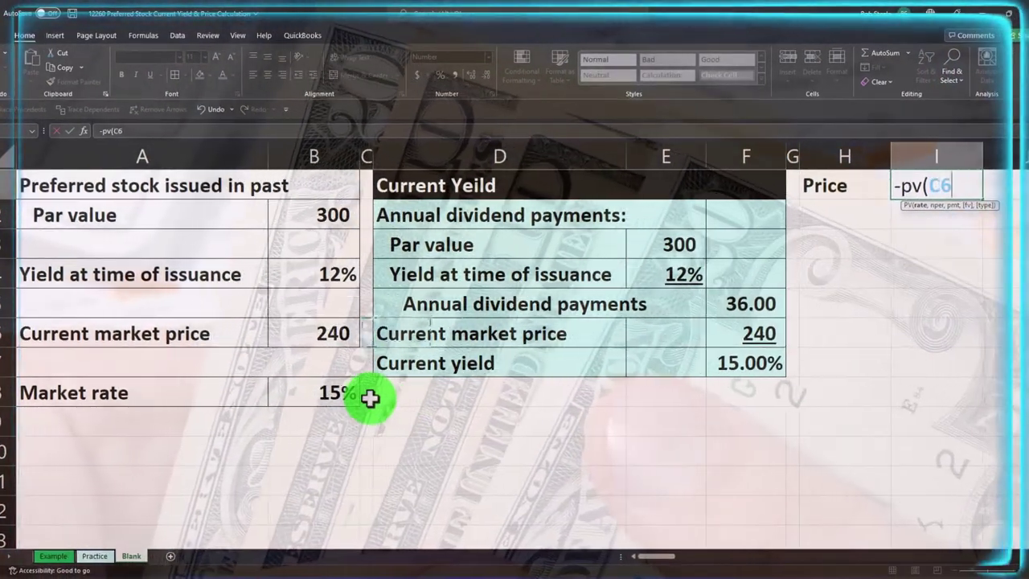
key(Left)
key(Down)
key(Down)
text(,)
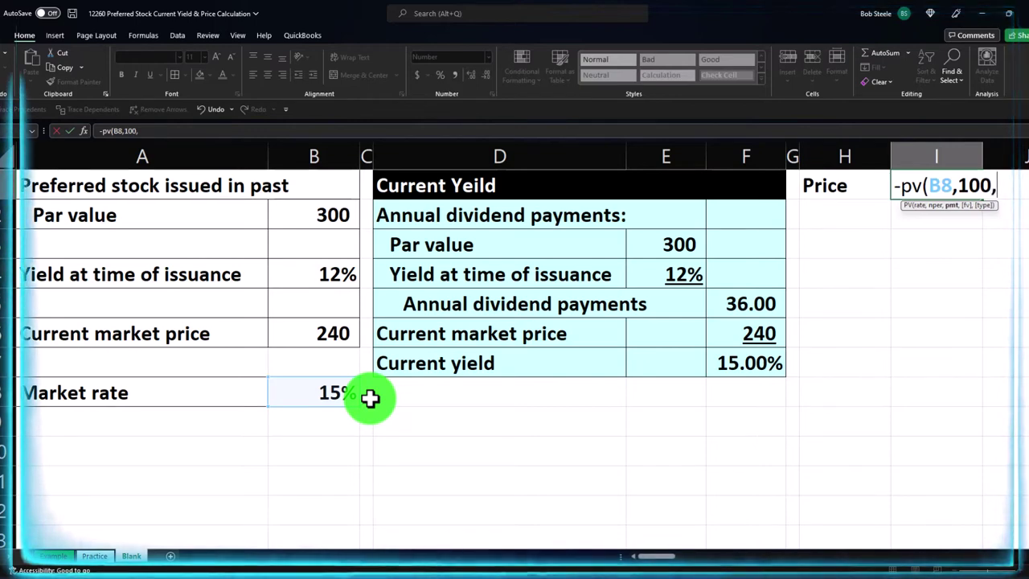
key(Down)
key(Down)
key(Left)
key(Down)
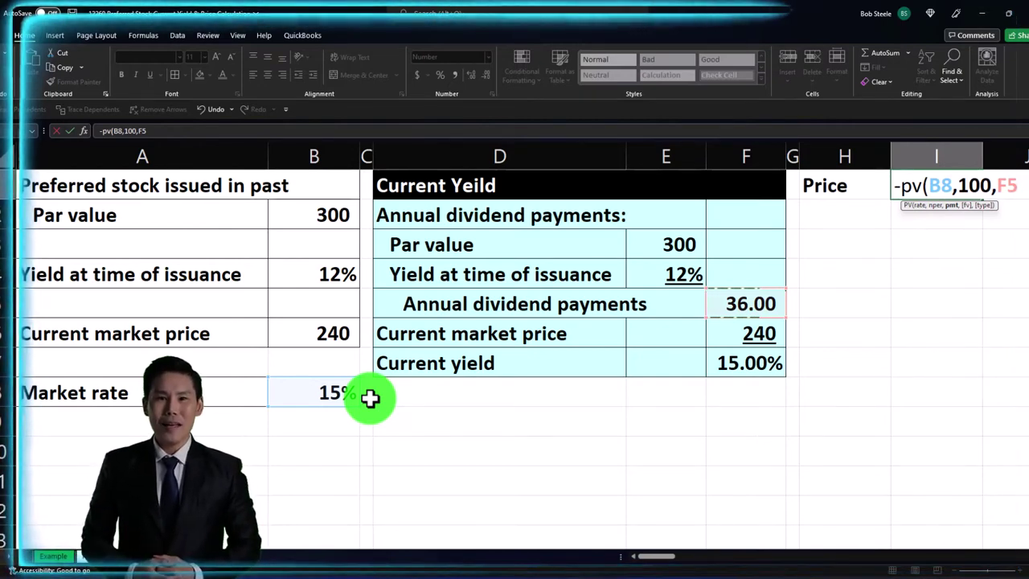
key(Return)
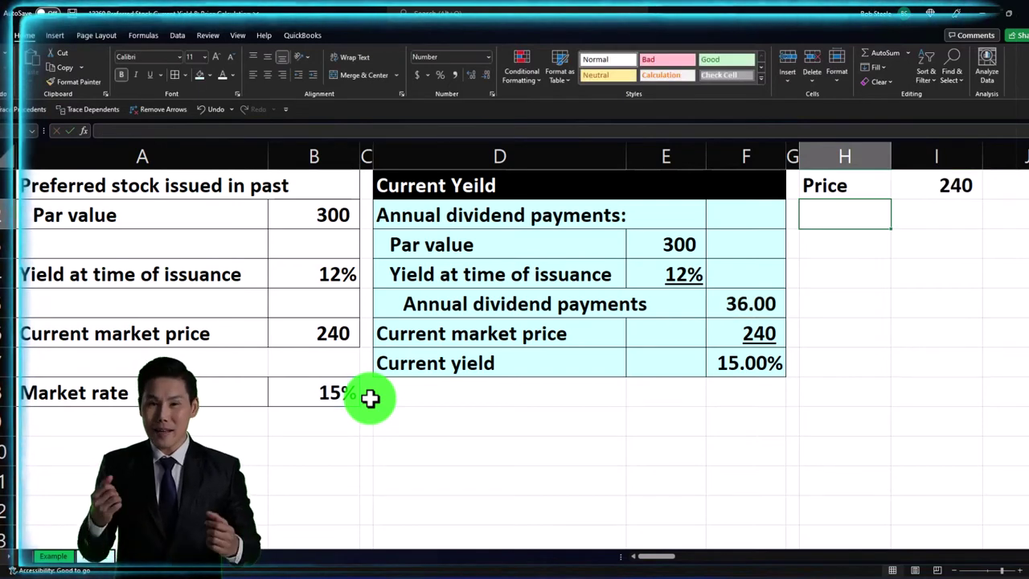
click(330, 330)
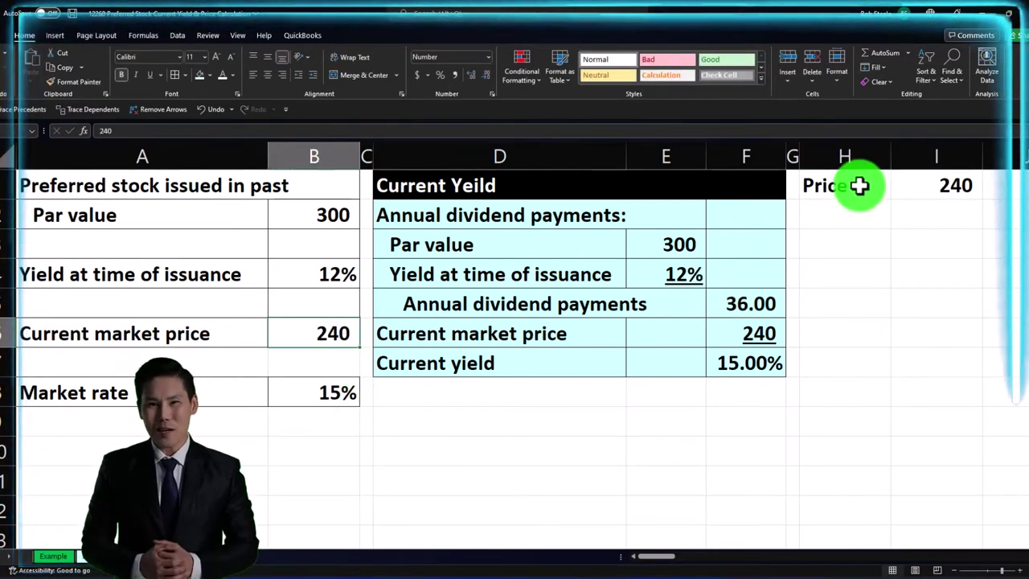
drag(857, 186, 930, 187)
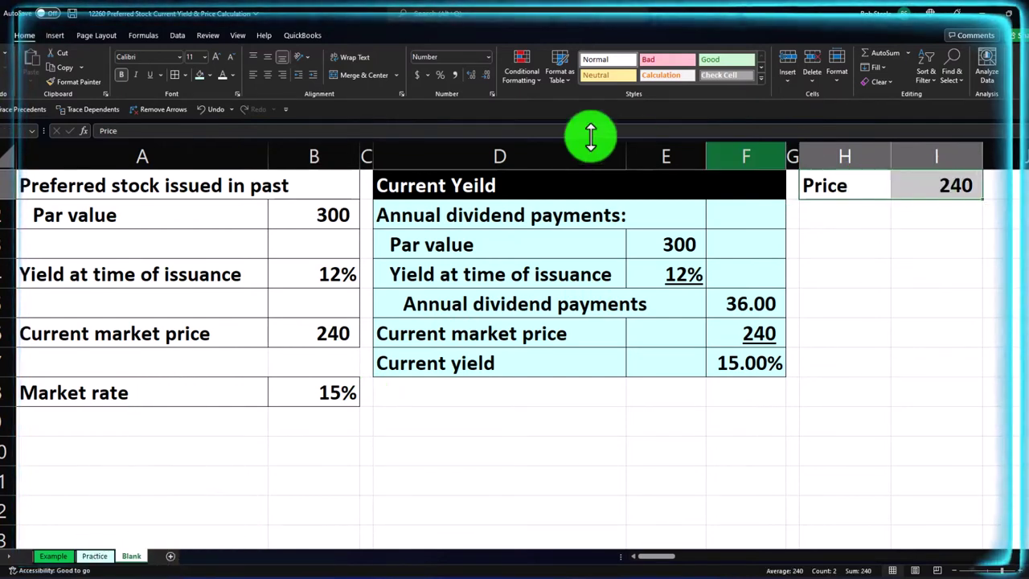
- Fill the Price cells H1:I1 light blue
click(200, 75)
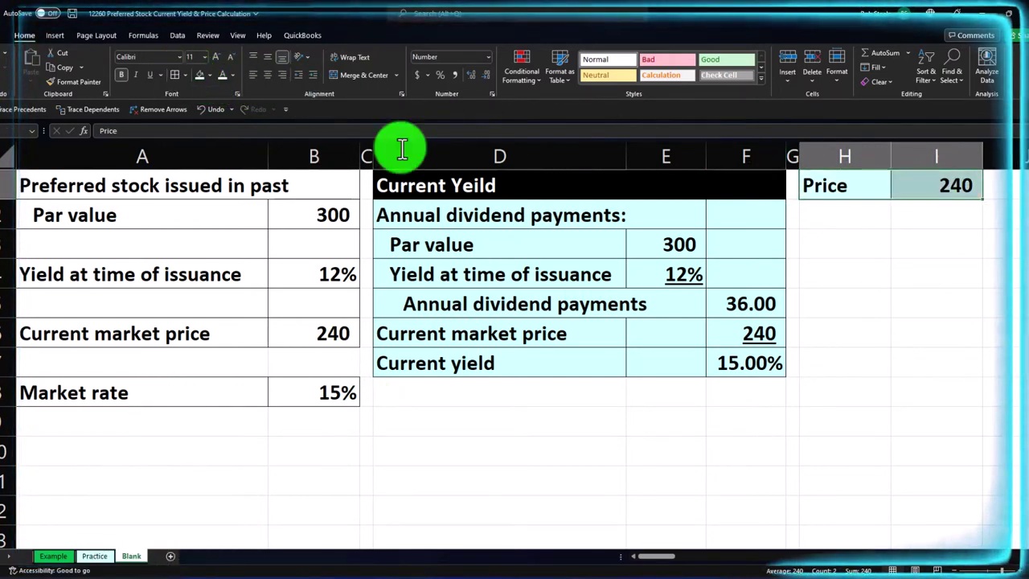
click(830, 223)
key(Right)
key(Right)
key(Right)
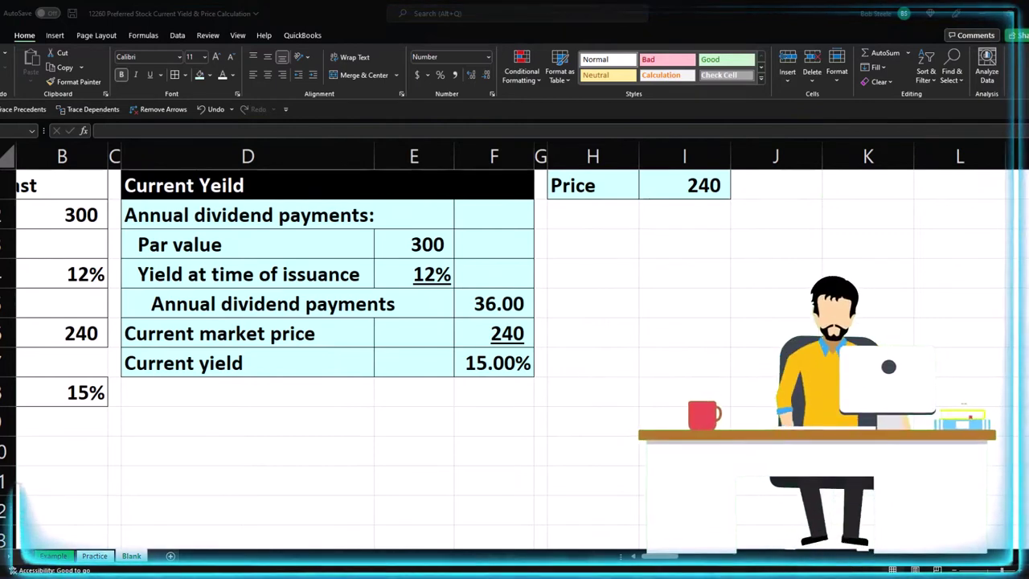
- Copy column G's narrow width onto column J with Format Painter
click(542, 153)
click(542, 152)
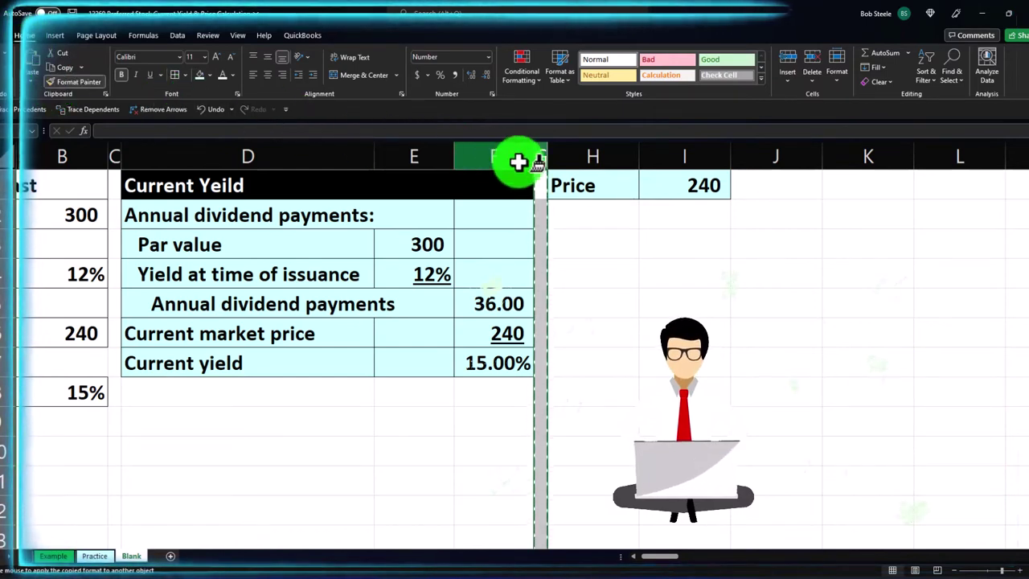
click(771, 158)
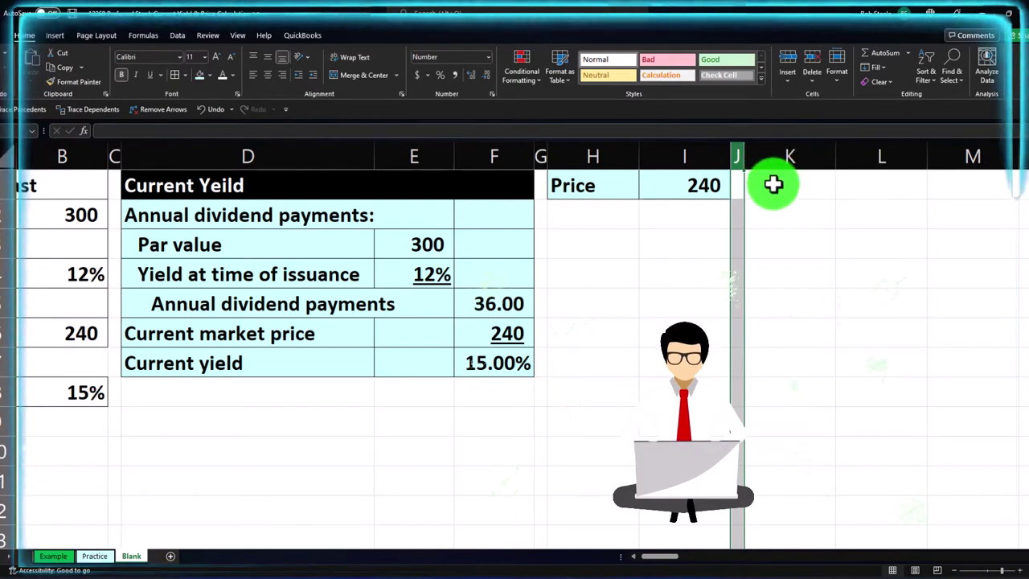
- Type 'Total' in L1 and period 1 in M1
click(774, 185)
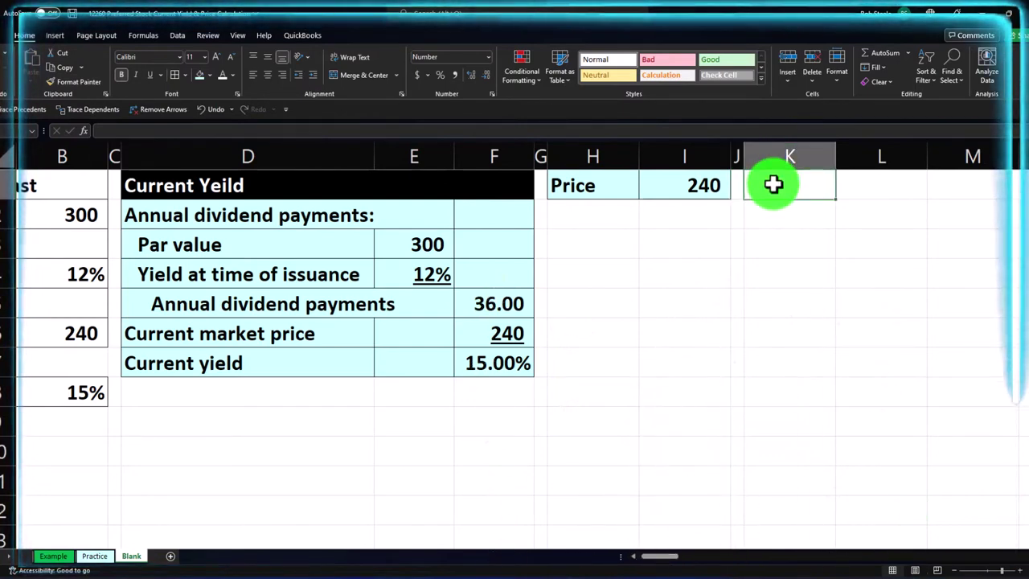
key(Right)
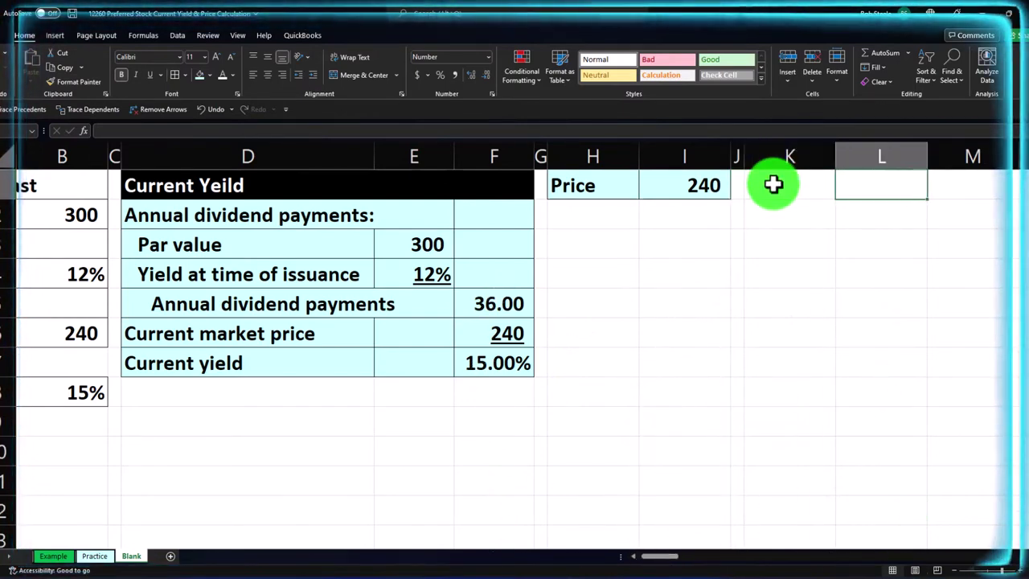
text(Total)
key(Right)
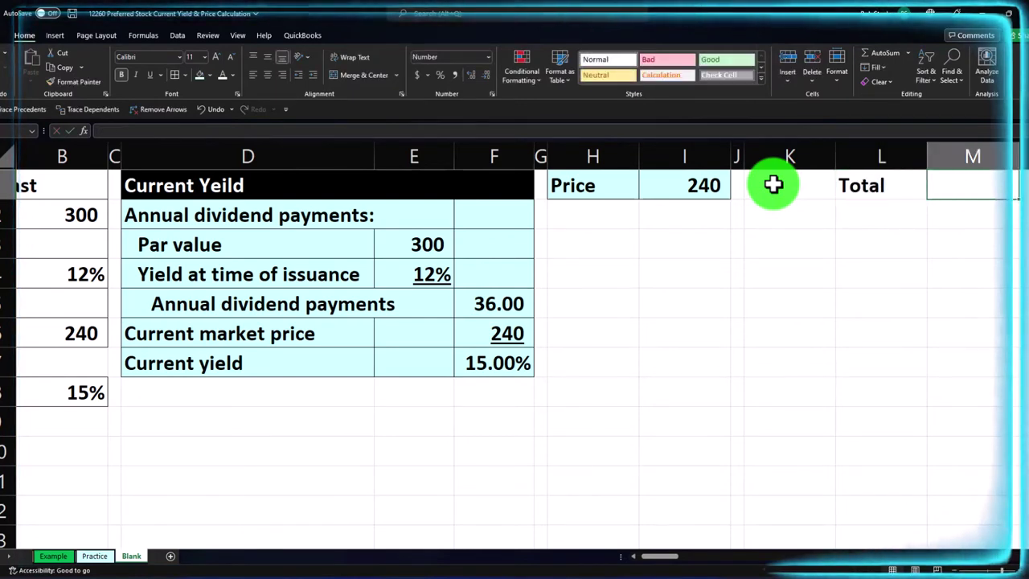
text(1)
key(Right)
- Enter period 2 and fill the period numbers out to 100 across row 1
text(2)
key(Right)
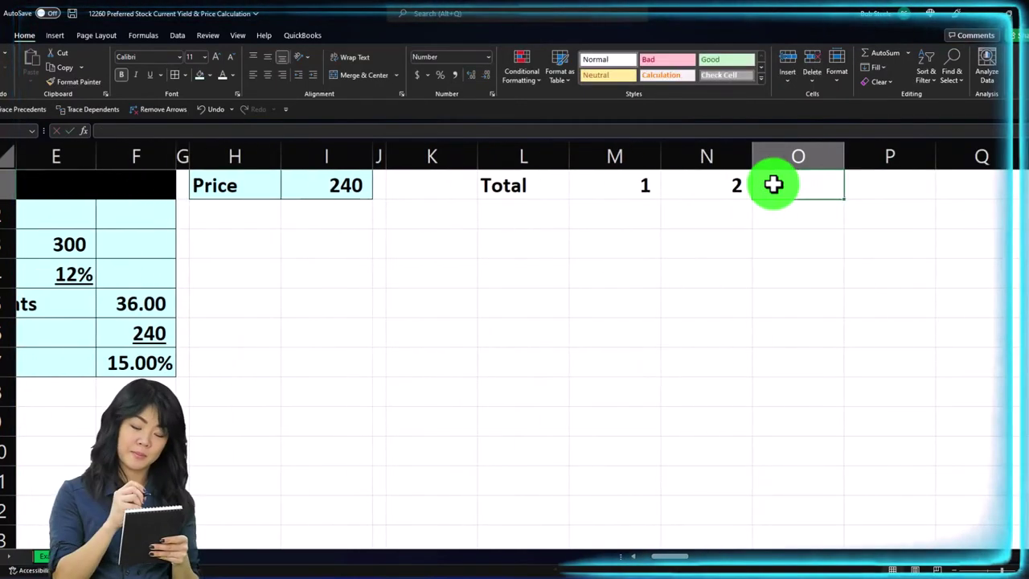
drag(625, 186, 695, 186)
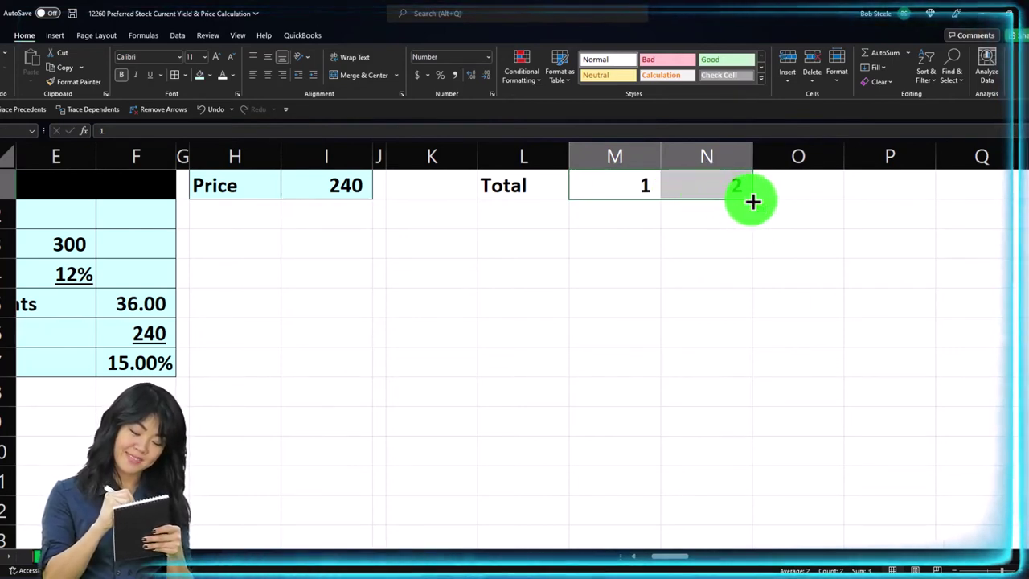
drag(753, 201, 812, 190)
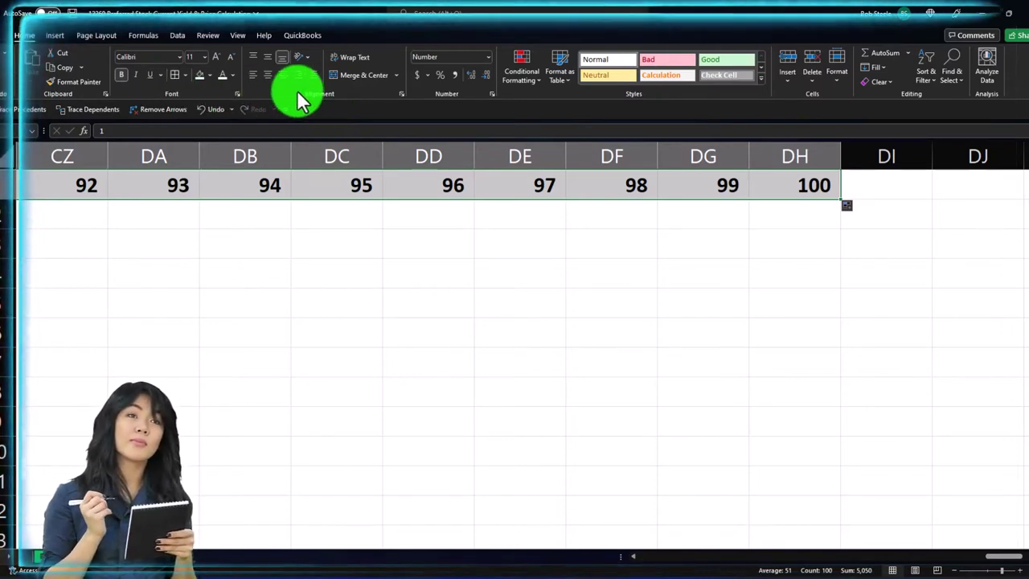
scroll(270, 75, left, 2)
key(ctrl+BackSpace)
- Shade the period row, Total and K1 black with white text, centering Total
click(210, 74)
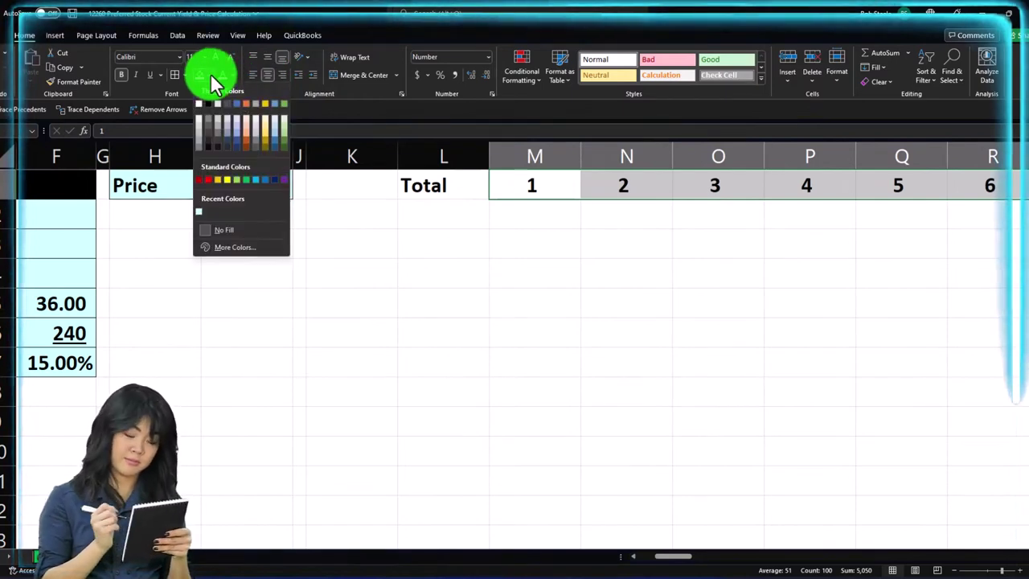
click(210, 101)
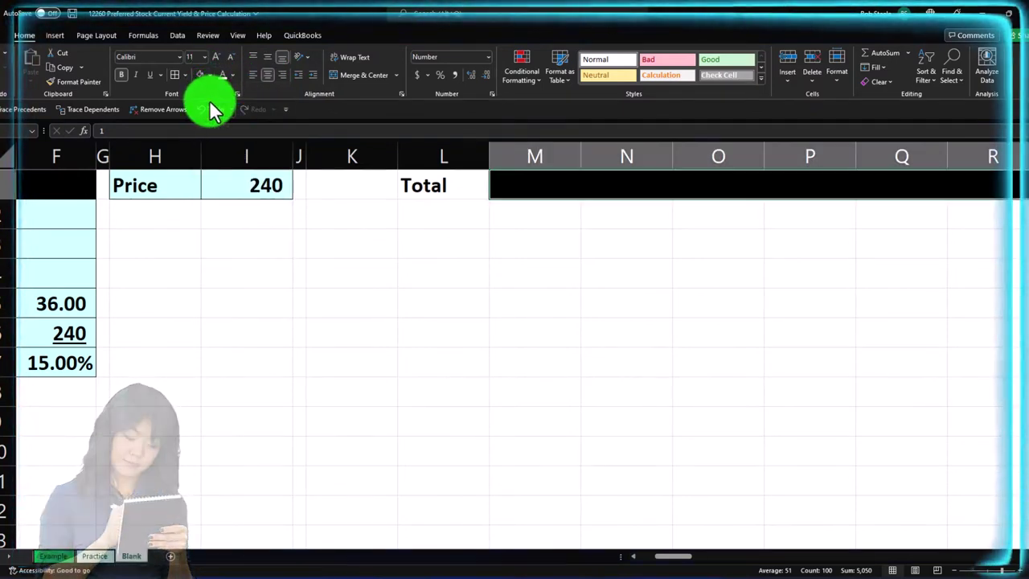
click(222, 74)
click(471, 190)
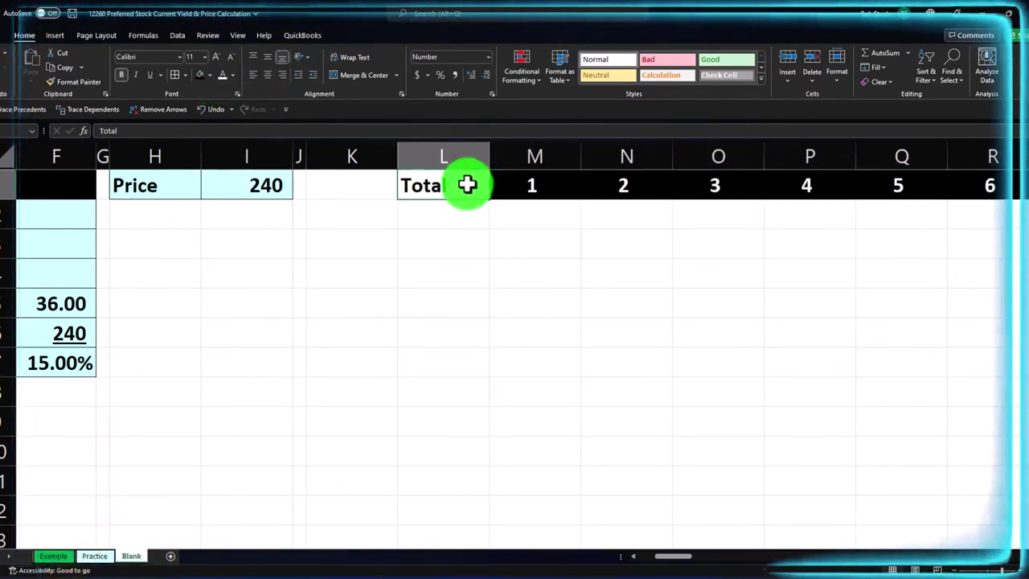
click(268, 76)
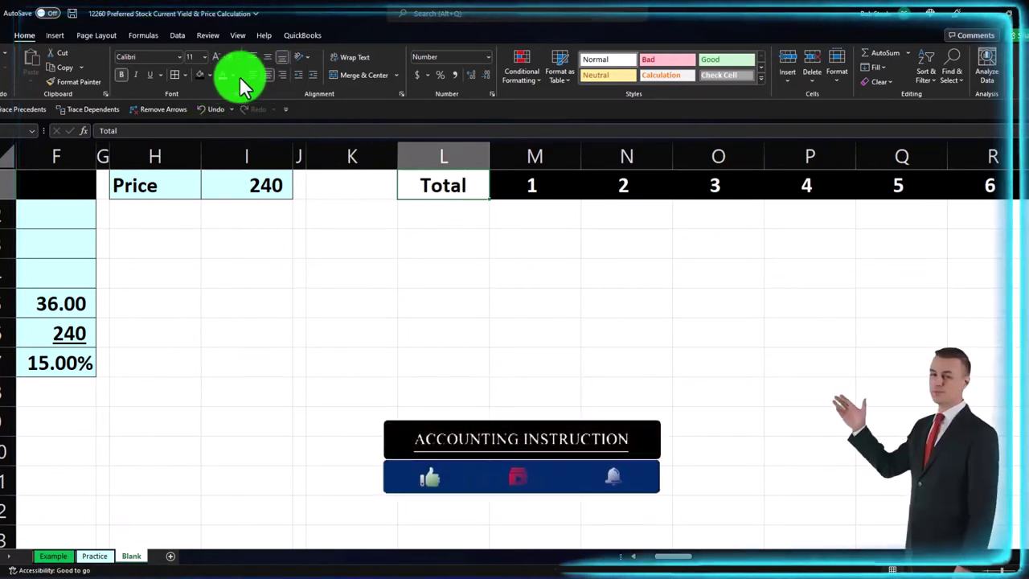
click(201, 76)
click(225, 77)
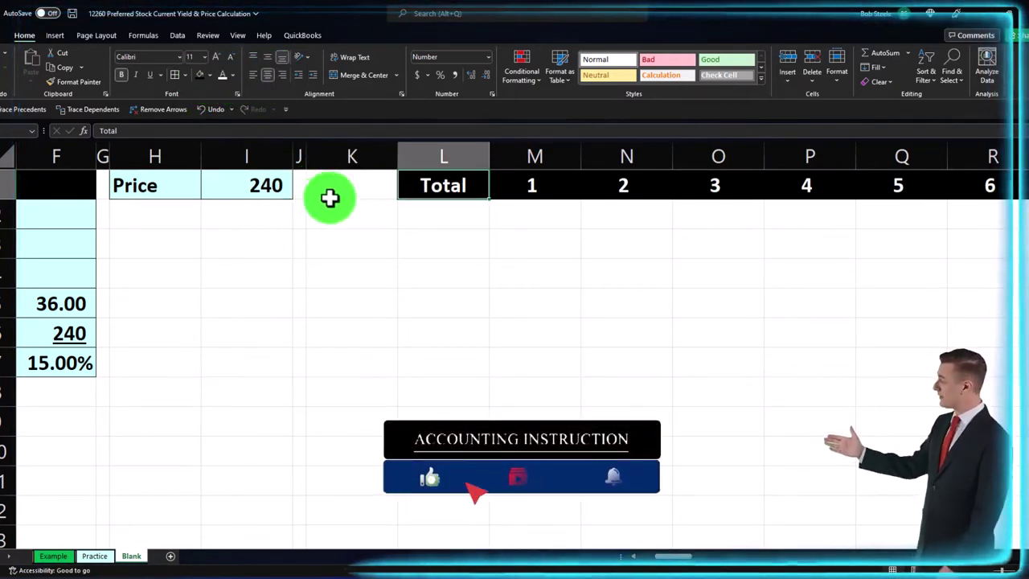
click(327, 197)
click(199, 75)
- Label the dividend row 'Div' in K2, clearing a stray formula started in L2
click(343, 219)
text(Div)
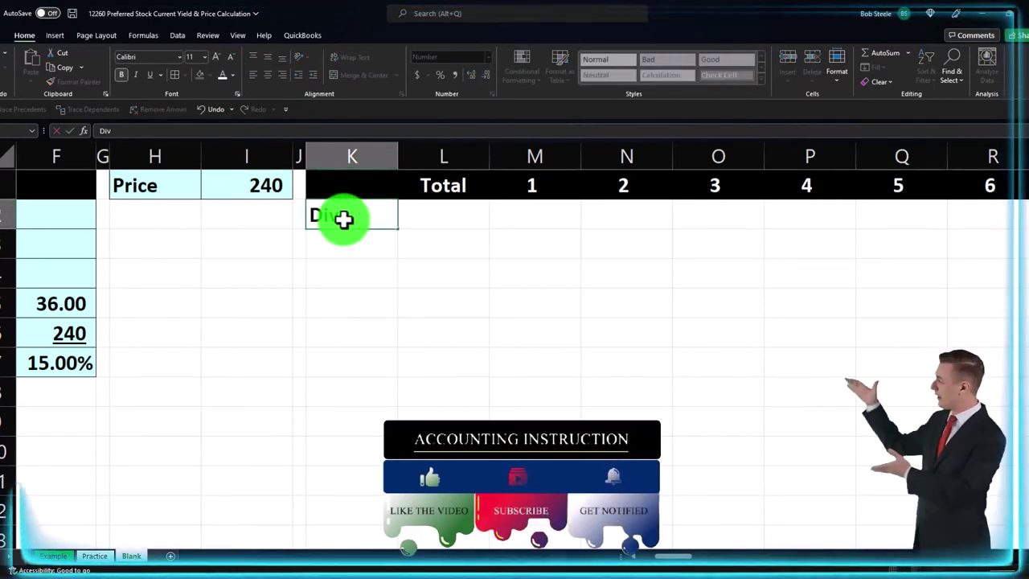
key(Tab)
text(=)
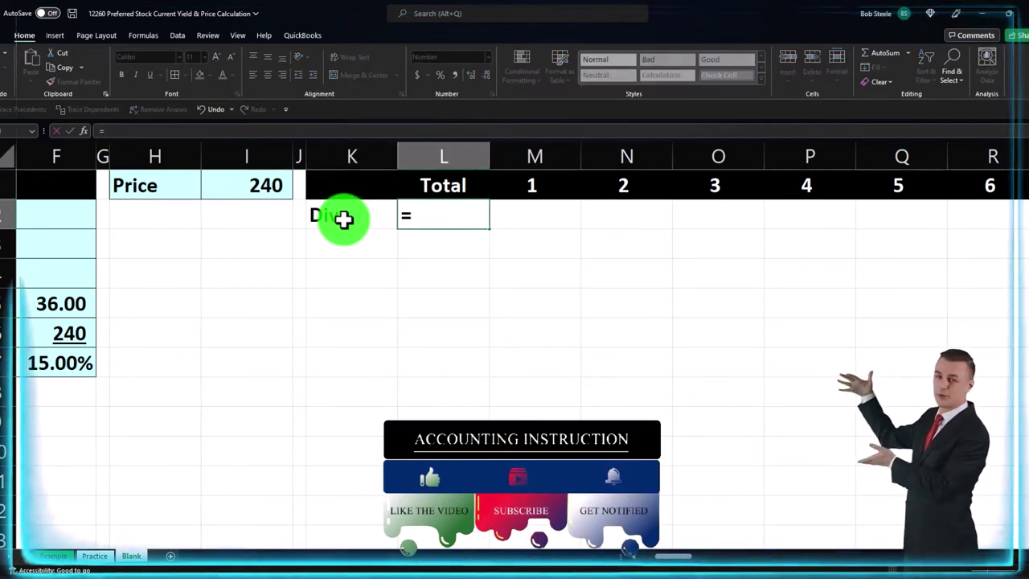
key(Left)
key(Left)
key(Left)
key(Down)
key(Down)
key(Right)
key(Down)
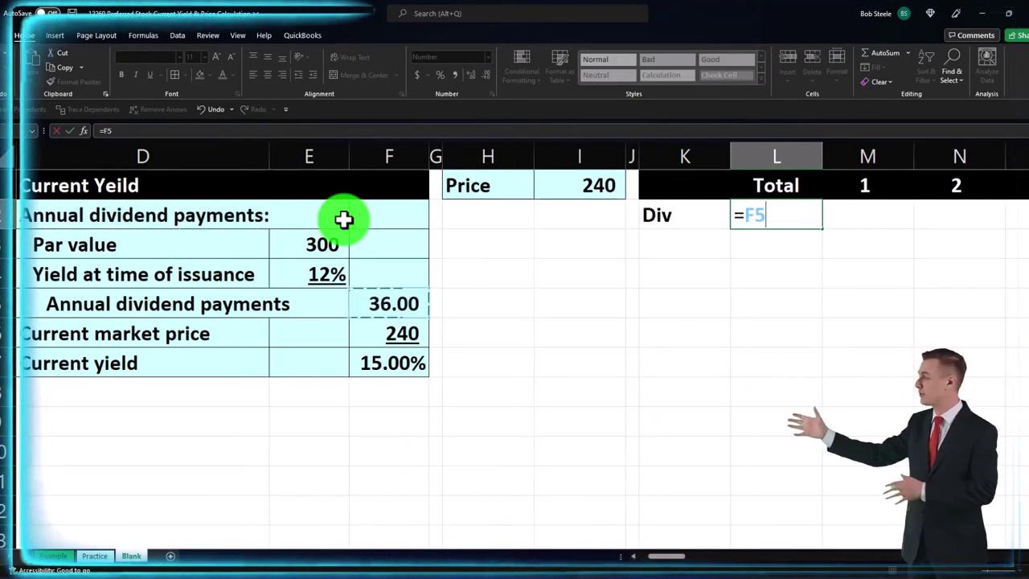
key(BackSpace)
key(BackSpace)
key(BackSpace)
key(Return)
key(Left)
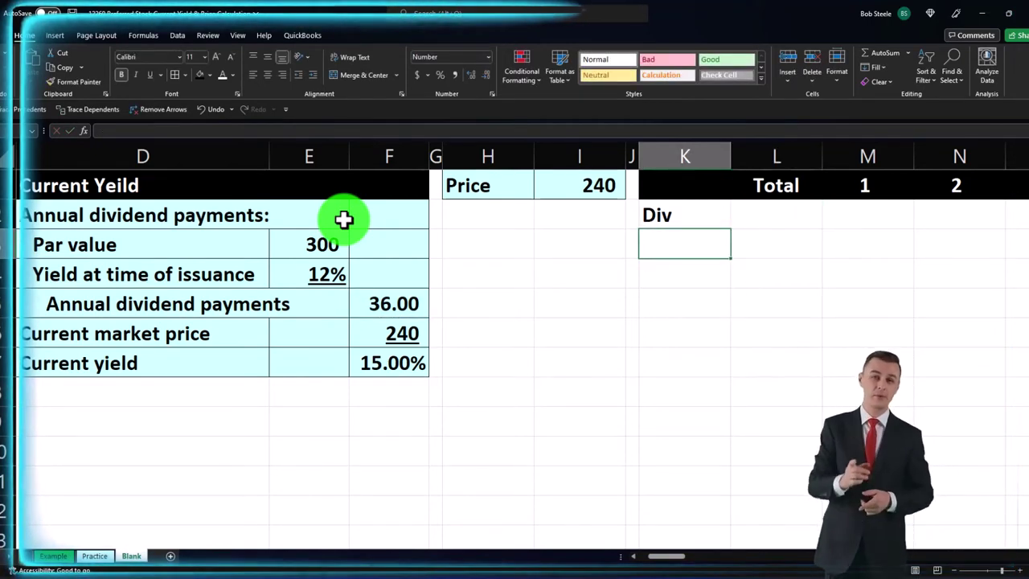
key(Right)
key(Up)
key(Right)
- Enter =$F$5 in M2 so period 1's dividend links to the fixed 36
text(=)
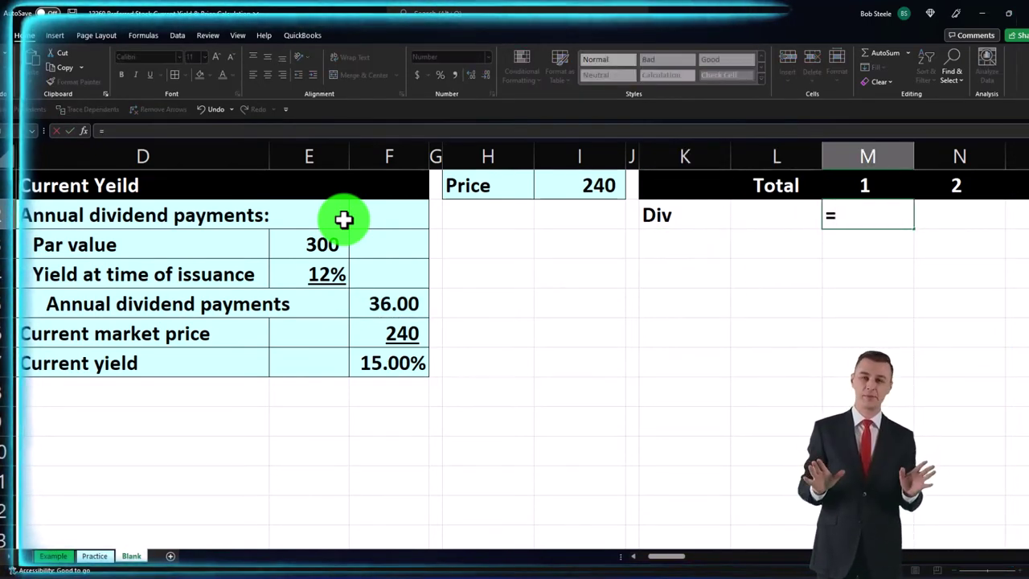
key(Left)
key(Left)
key(Left)
key(Left)
key(Left)
key(Left)
key(Down)
key(Left)
key(Down)
key(Down)
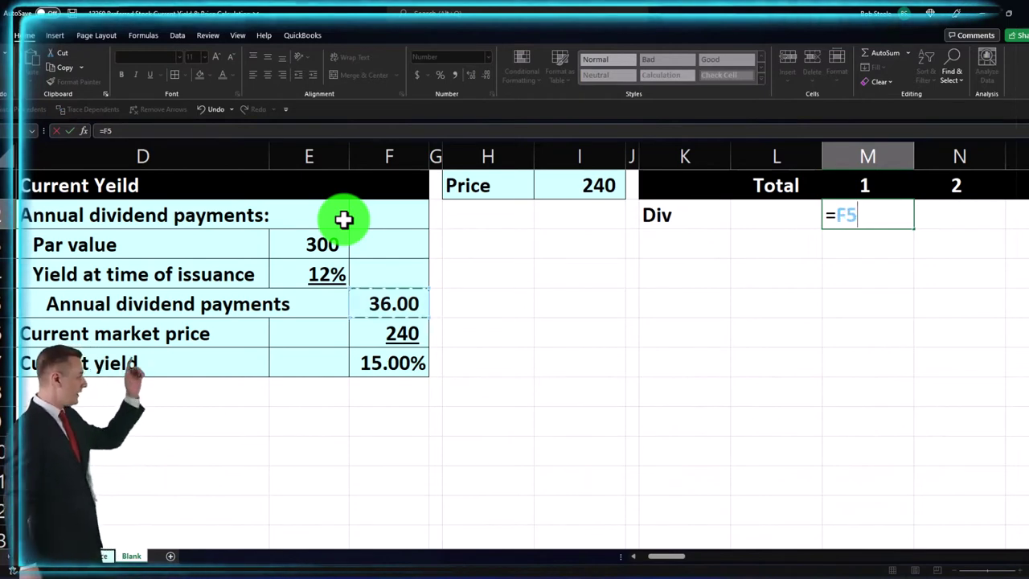
key(F4)
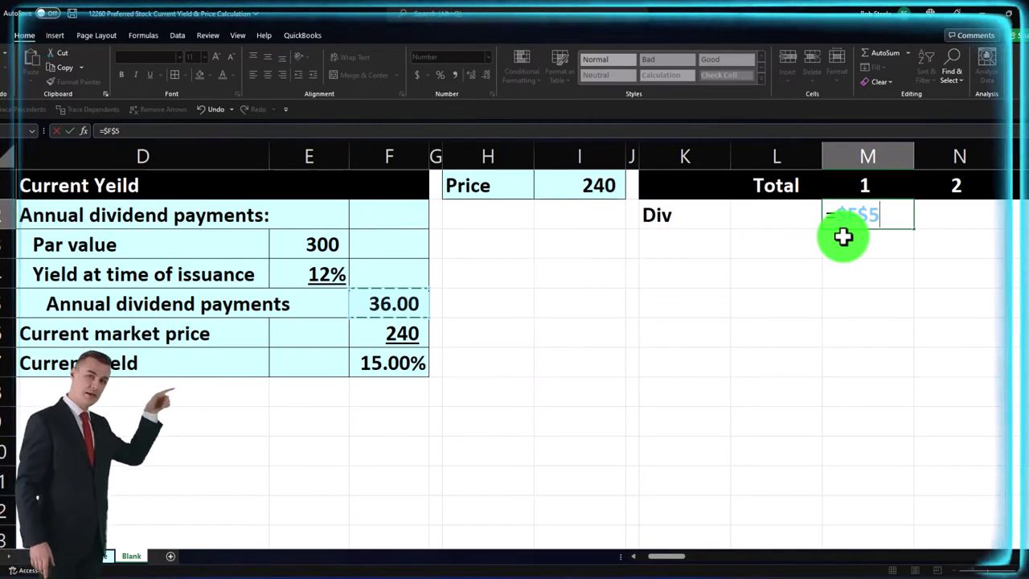
key(Return)
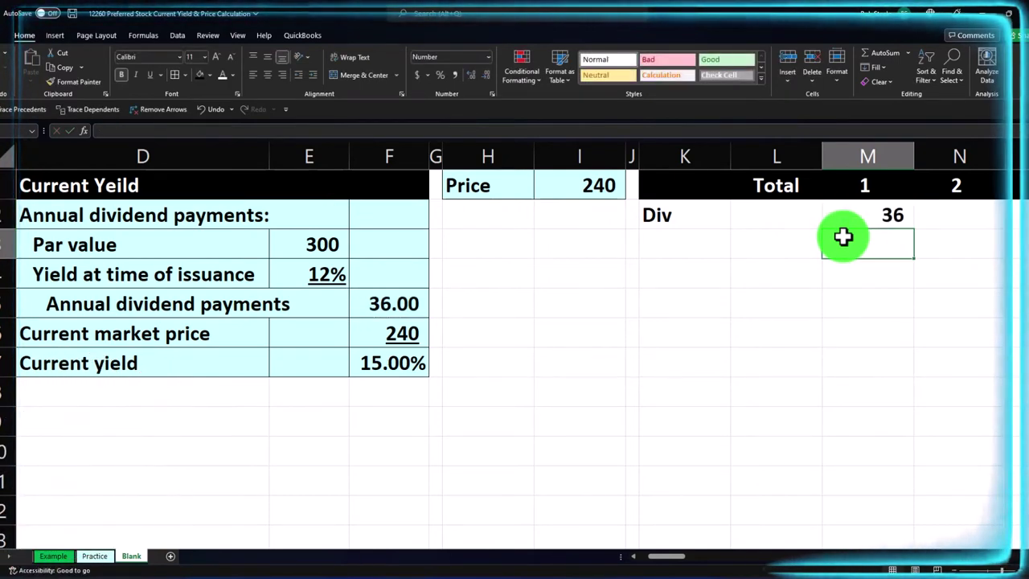
- Fill the 36 dividend from M2 right through period 100 in column DH
click(868, 216)
drag(914, 230, 1024, 233)
drag(930, 234, 930, 233)
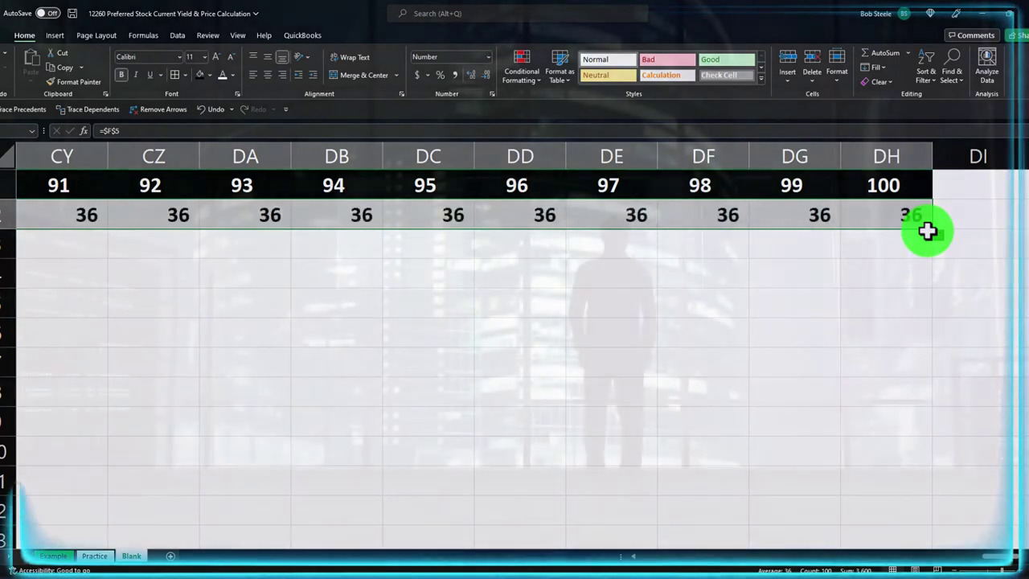
key(ctrl+Left)
key(Left)
key(Left)
key(Left)
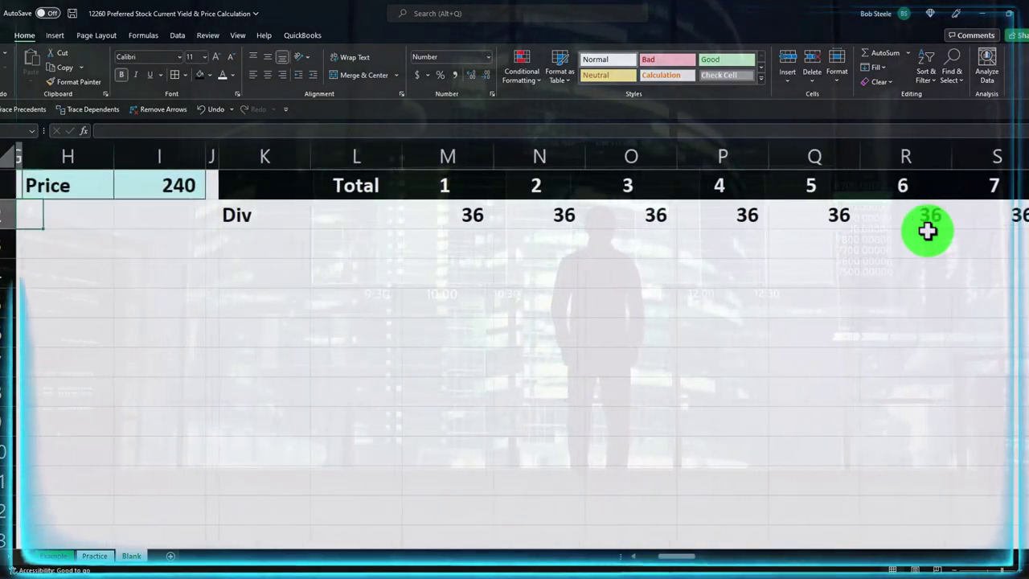
key(Right)
key(Right)
key(Right)
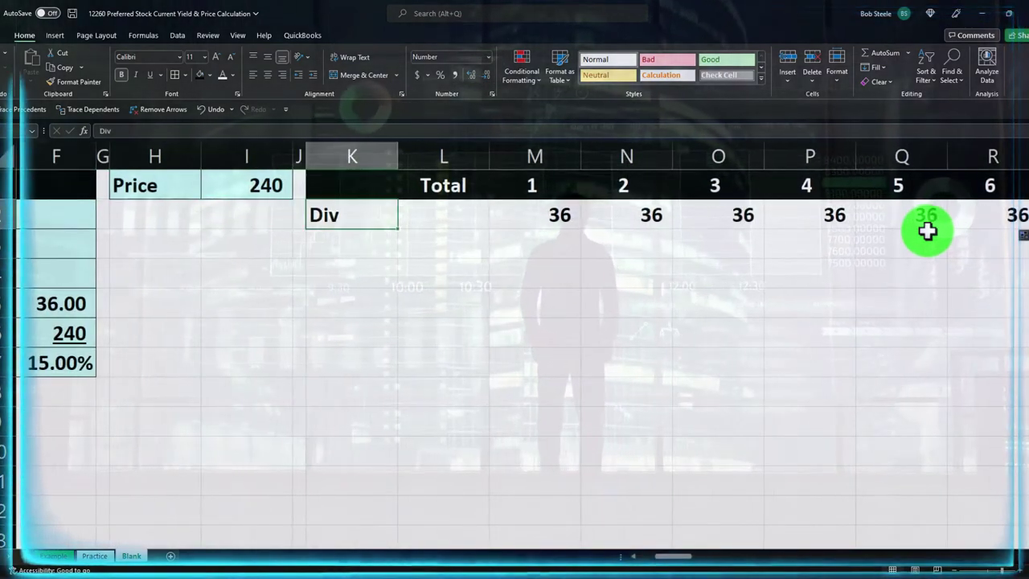
- Label the row under Div as 'PV' in K3
key(Down)
text(PV)
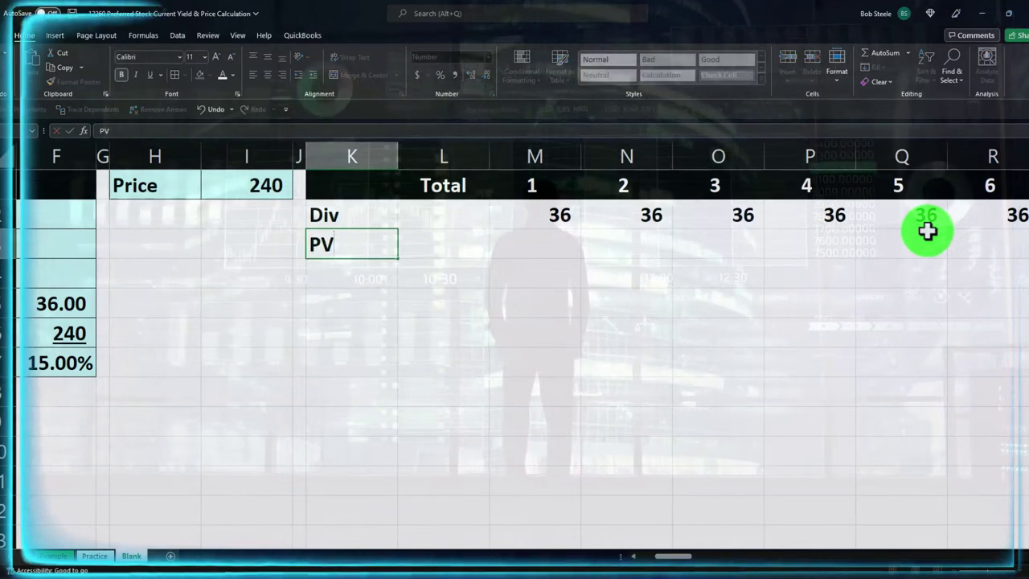
key(Right)
key(Right)
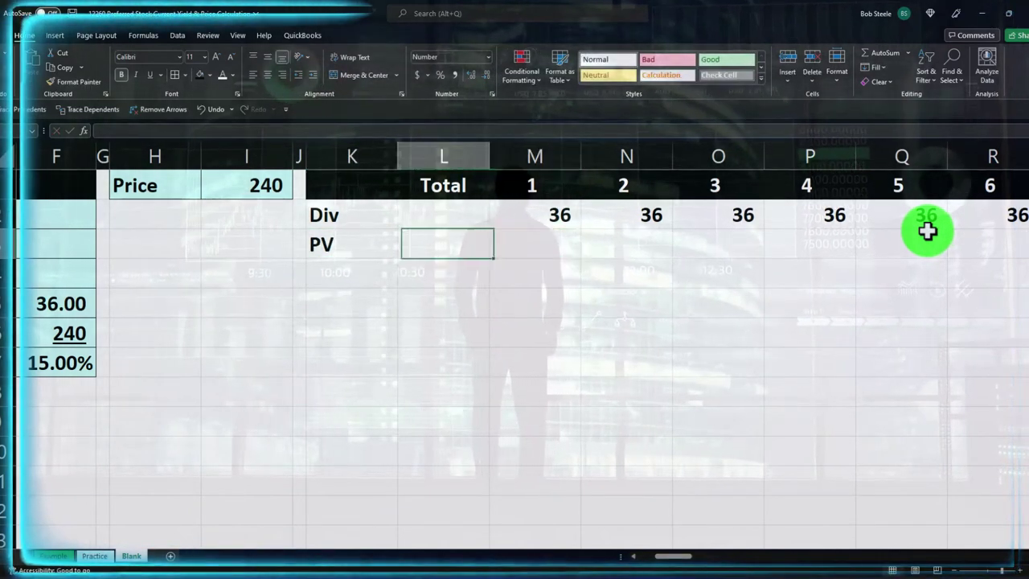
- Enter =SUM(M2:DH2) in L2 to total the Div row at 3,600
text(=sum(M2:N2)
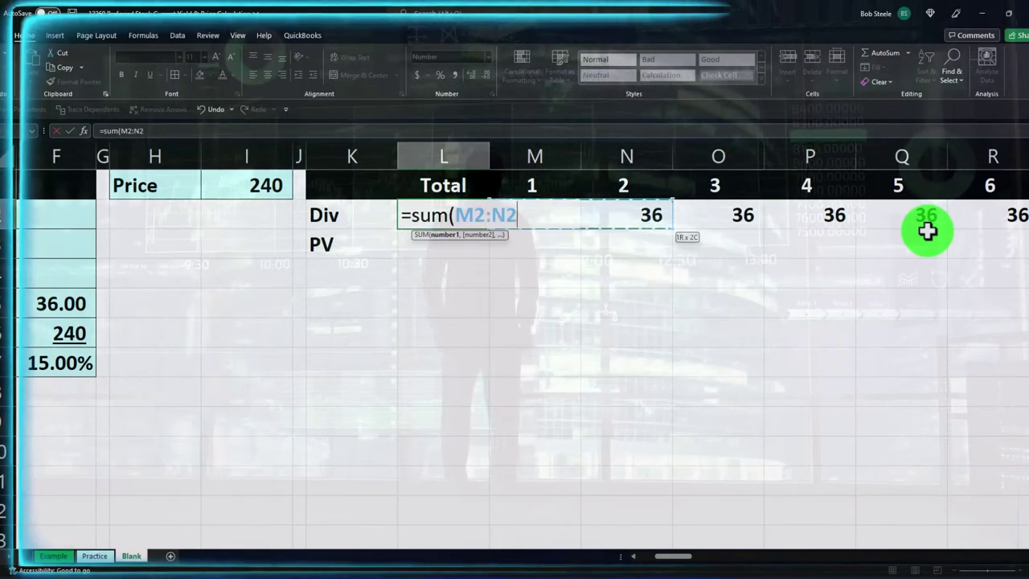
key(ctrl+shift+Right)
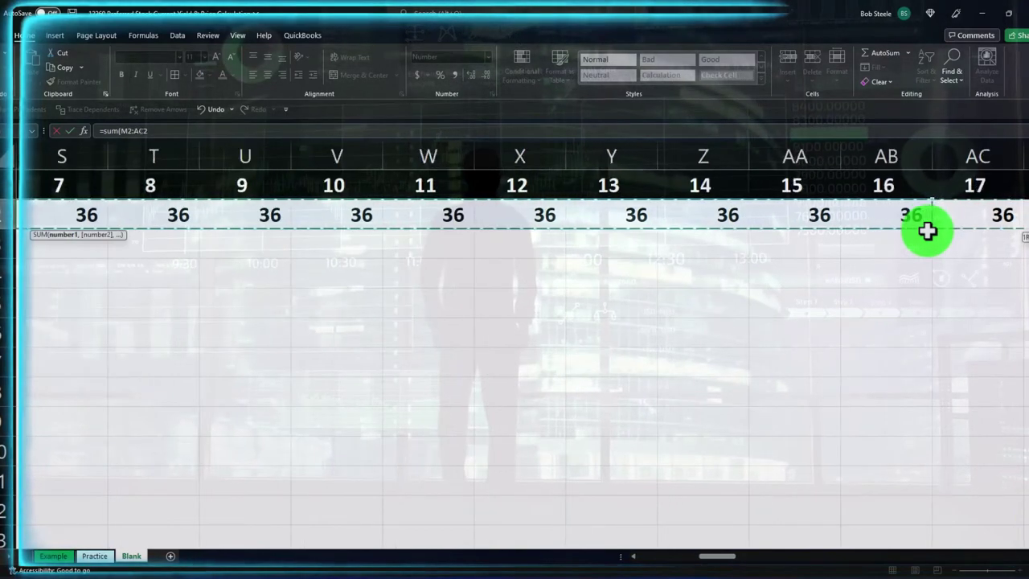
key(shift+Right)
key(shift+Right)
key(shift+Right)
key(shift+Right)
key(shift+Right)
key(shift+Right)
key(shift+Right)
key(shift+Right)
key(shift+Right)
key(shift+Right)
key(shift+Right)
key(shift+Right)
key(shift+Right)
key(shift+Right)
key(shift+Right)
key(shift+Right)
key(shift+Right)
key(shift+Right)
key(shift+Right)
key(shift+Right)
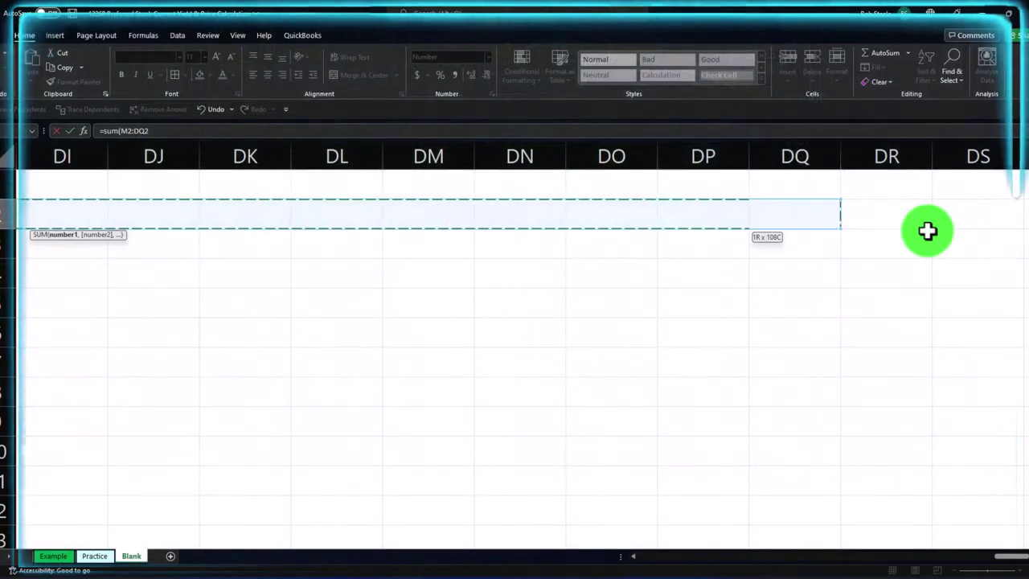
key(shift+Left)
key(shift+Left)
key(shift+Left)
key(shift+Left)
key(shift+Left)
key(shift+Left)
key(shift+Left)
key(shift+Left)
key(shift+Left)
key(shift+Left)
key(shift+Left)
key(shift+Left)
key(shift+Left)
key(shift+Left)
key(shift+Left)
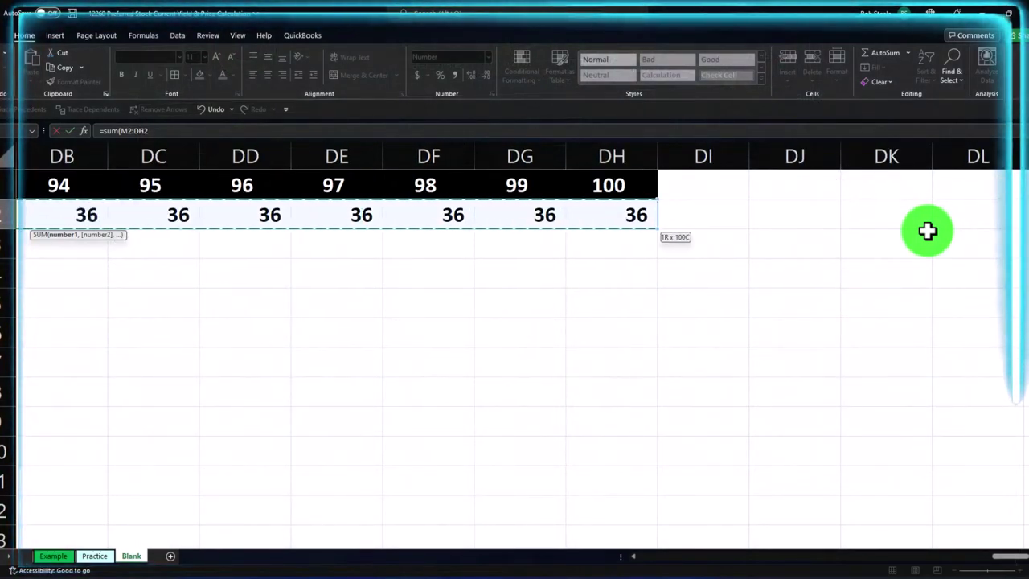
key(Return)
key(Left)
key(Left)
key(Left)
key(Left)
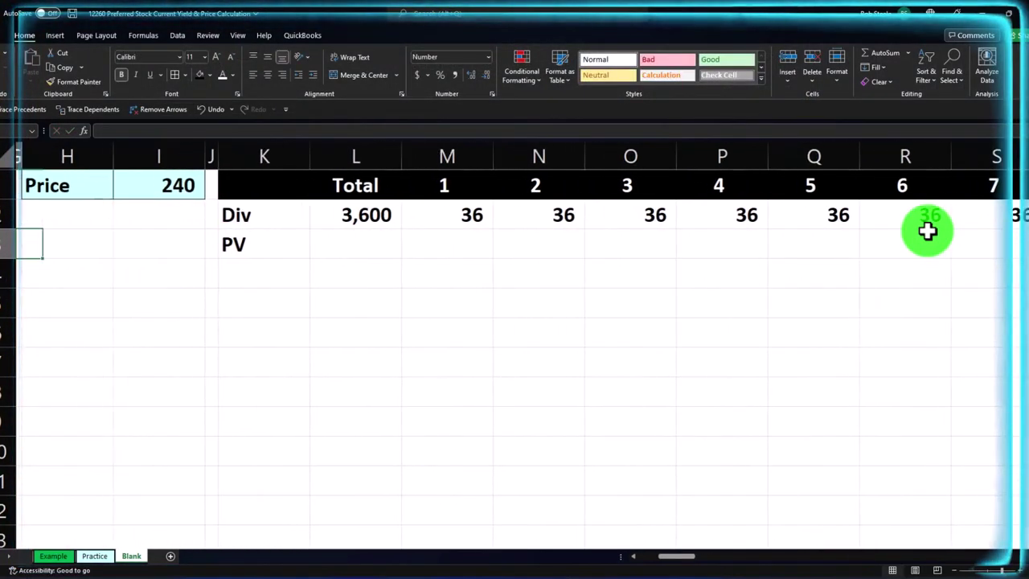
key(Right)
key(Right)
key(Right)
key(Right)
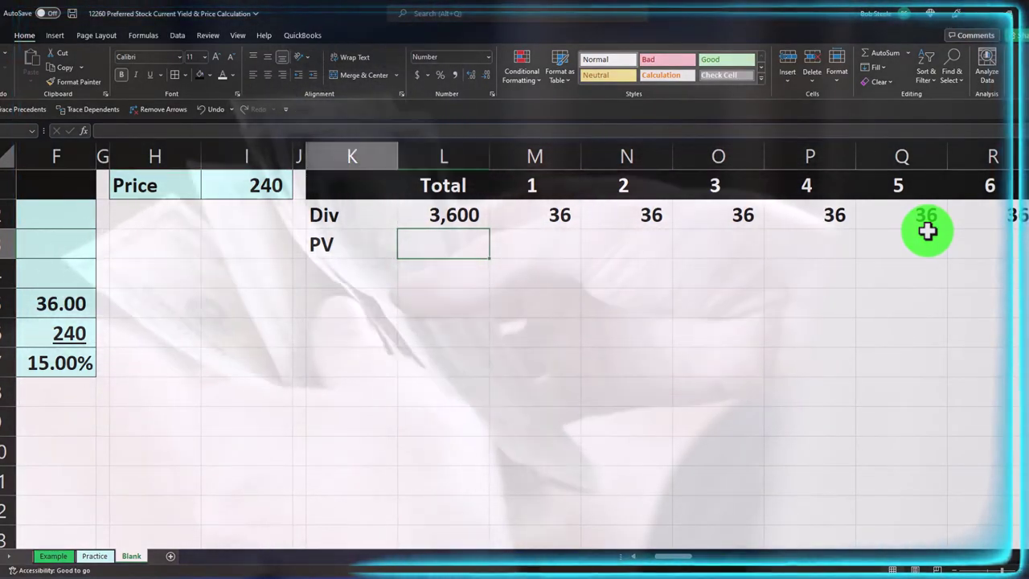
- Enter =-PV($B$8,M1,,M2) in M3 to discount period 1's dividend at 15%
key(Home)
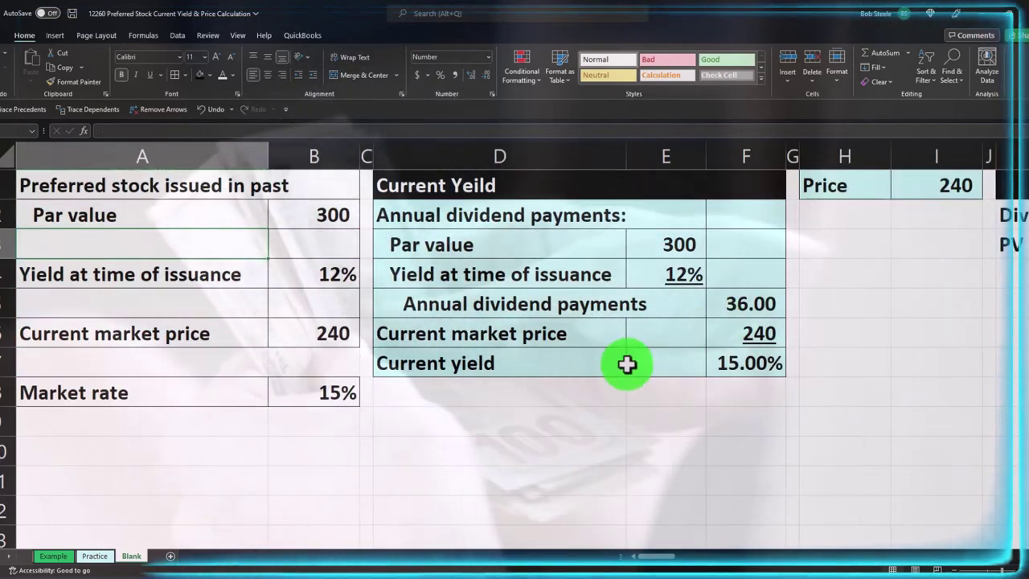
click(840, 275)
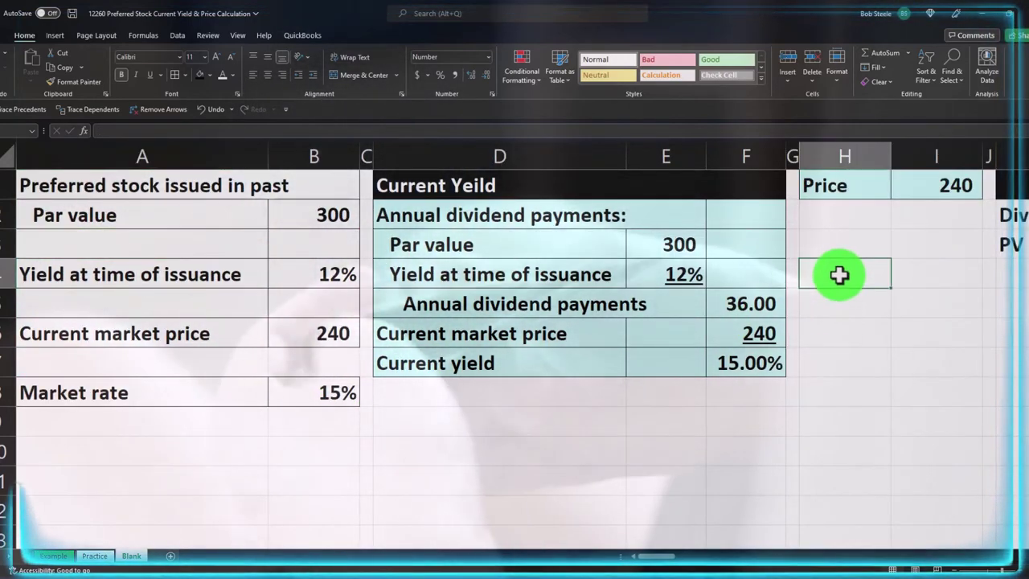
key(Right)
key(Right)
key(Right)
key(Right)
key(Right)
key(Right)
key(Up)
key(Left)
text(=)
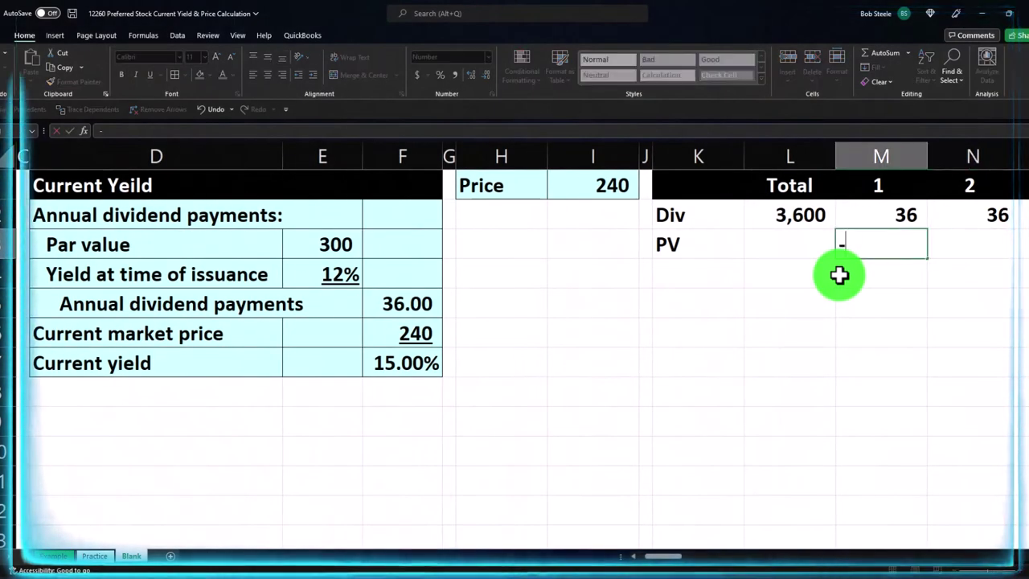
text(pv()
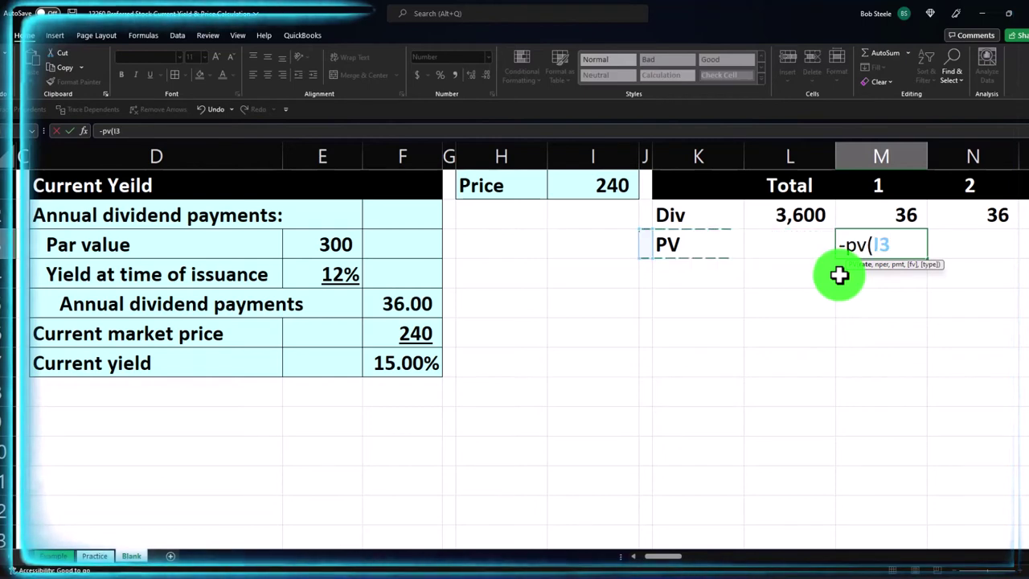
key(Left)
key(Left)
key(Left)
key(Left)
key(Left)
key(Left)
key(Left)
key(Left)
key(Down)
key(Down)
key(Down)
key(Down)
key(Down)
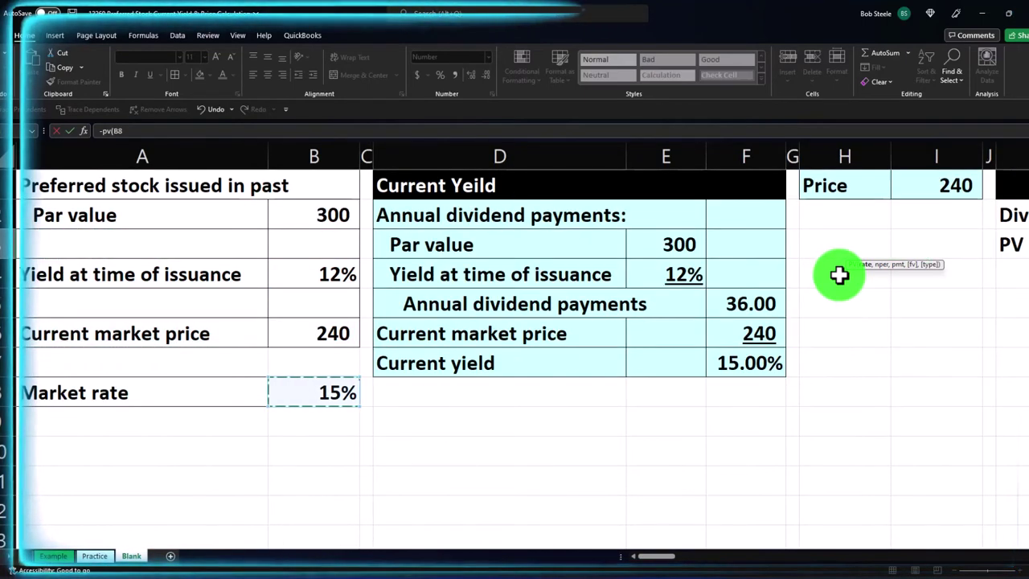
key(F4)
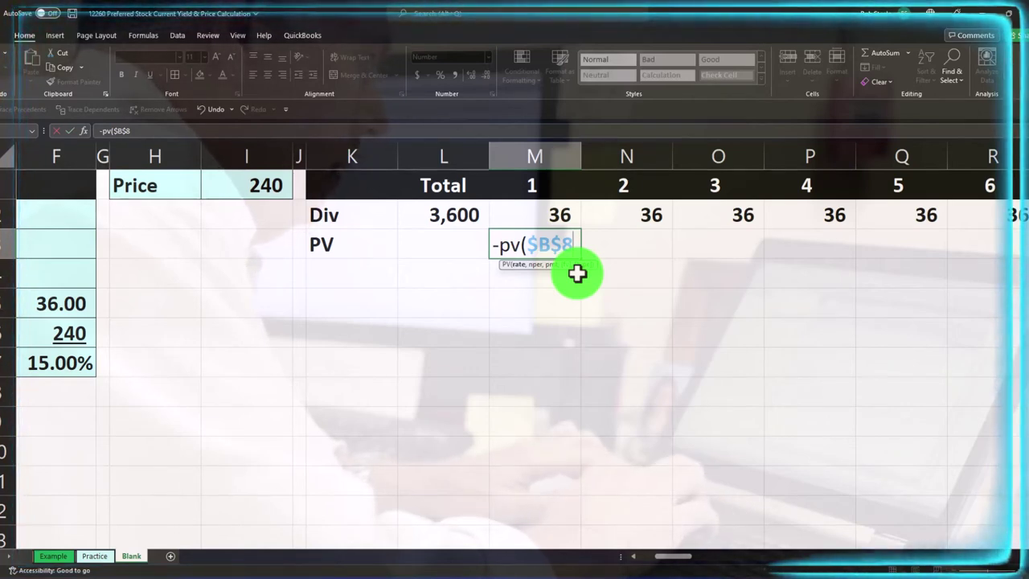
text(,M1,,M2)
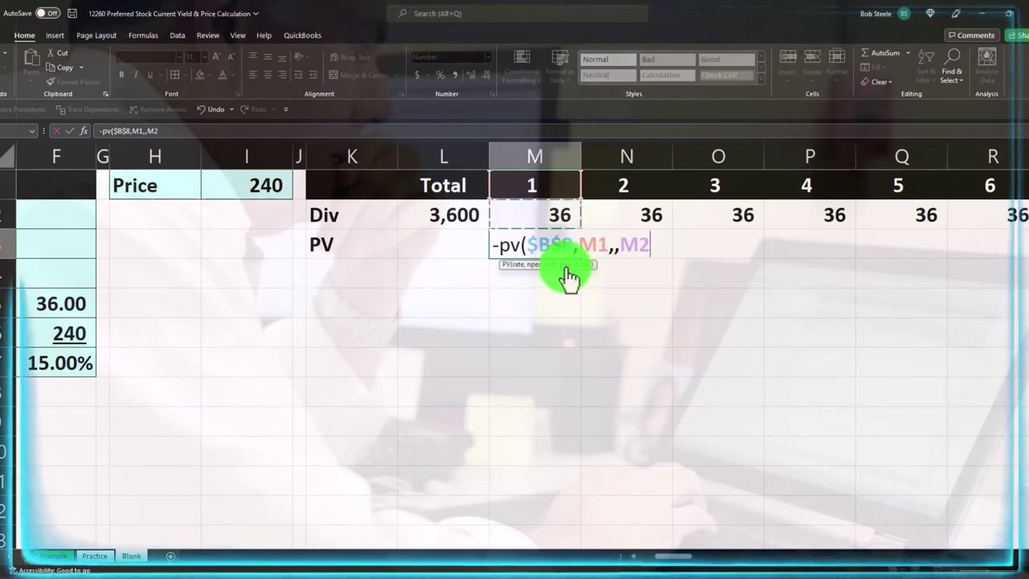
key(Return)
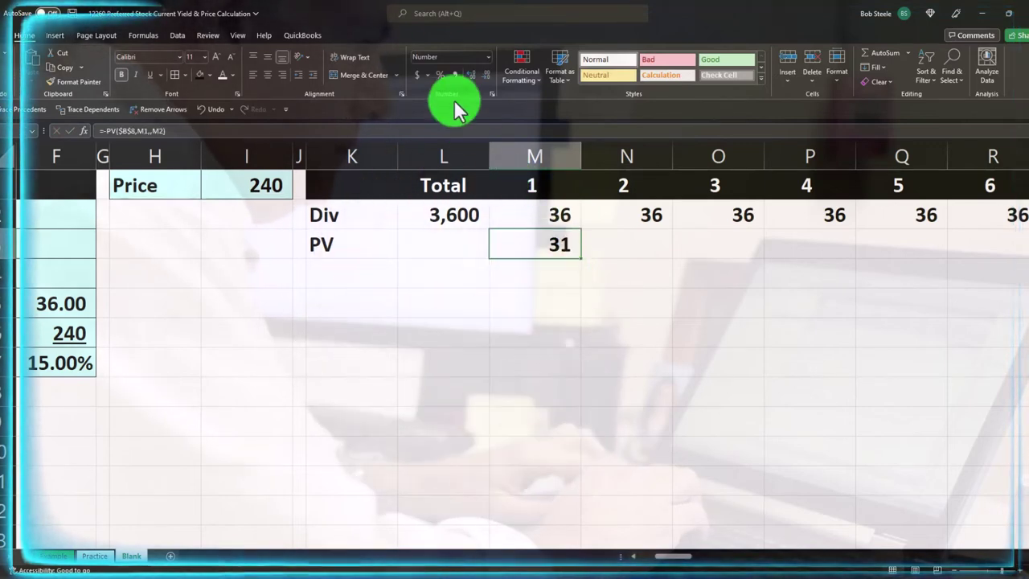
- Add two decimal places so M3 shows 31.3043
click(468, 78)
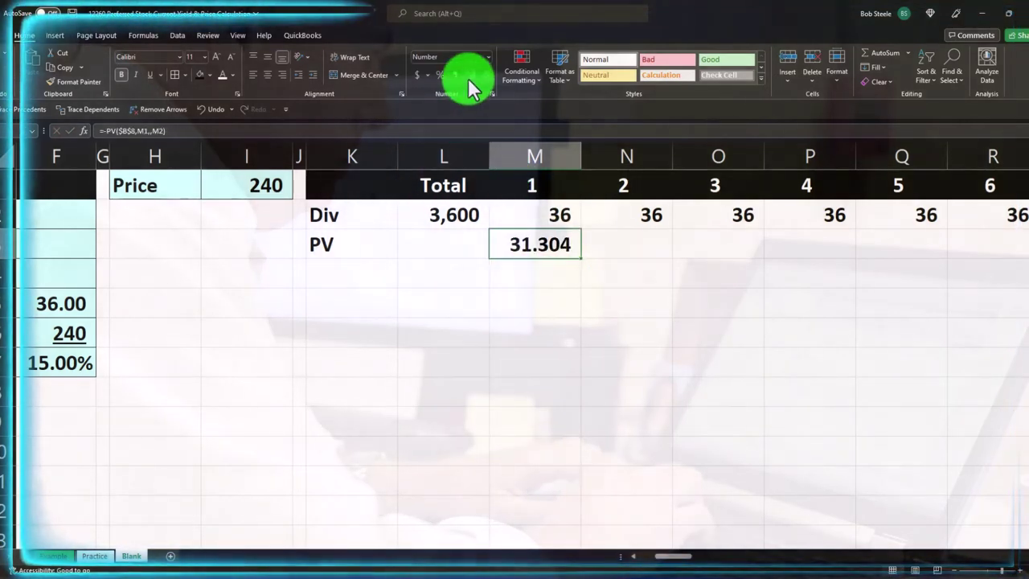
click(468, 78)
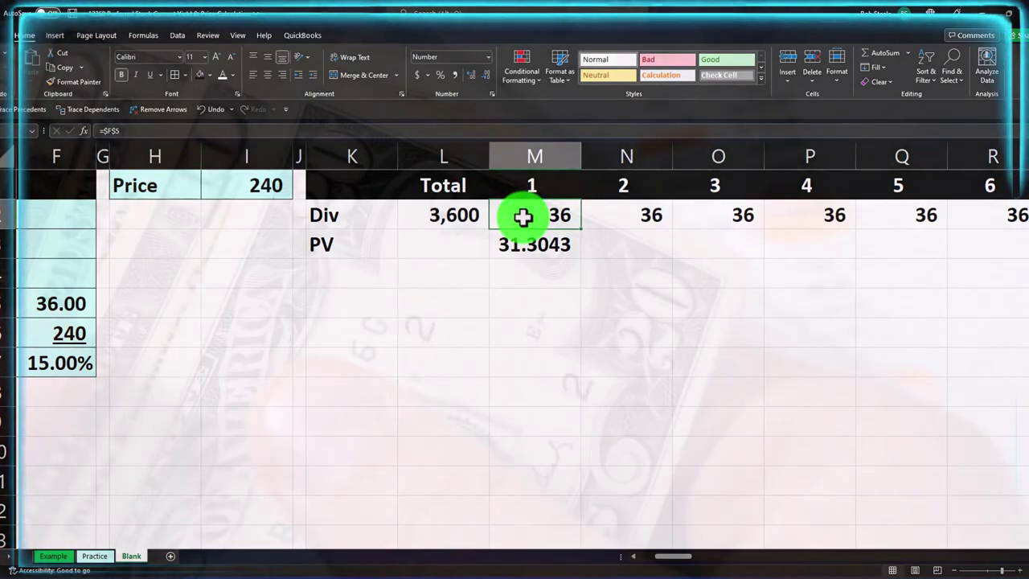
click(527, 243)
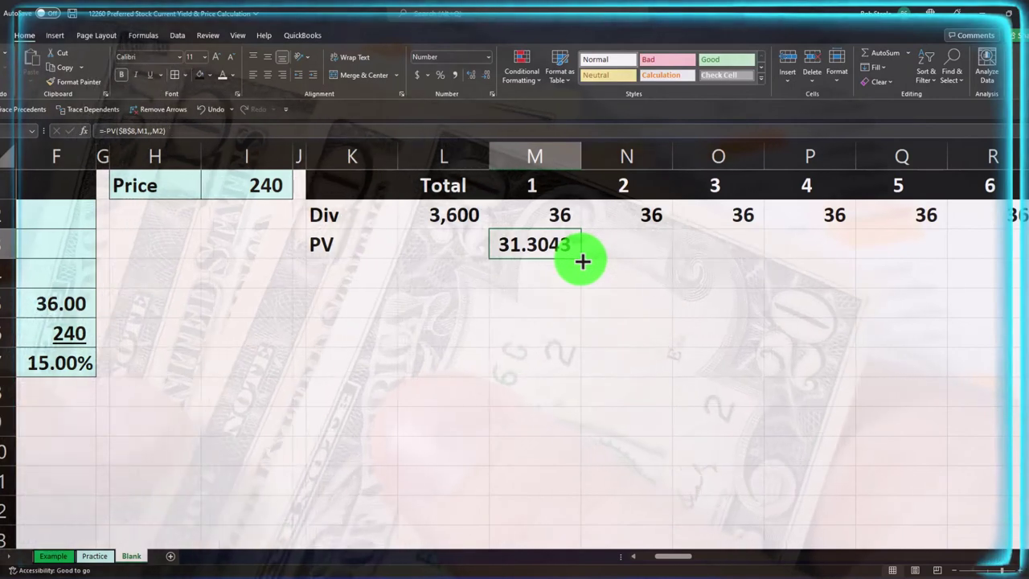
- Fill the PV formula from M3 right across all 100 periods to DH3
drag(582, 262, 1005, 260)
drag(1021, 258, 894, 246)
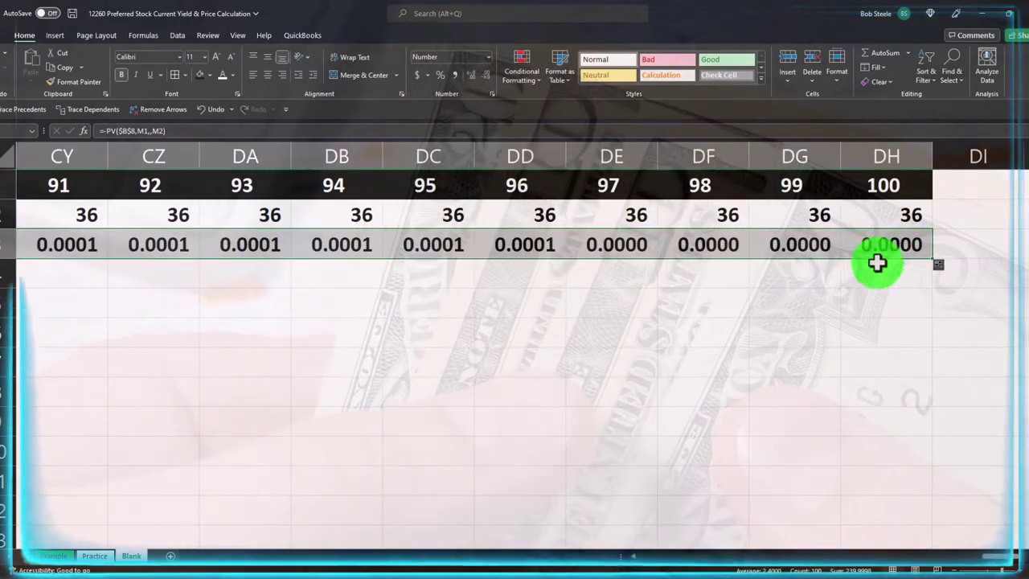
drag(986, 558, 659, 558)
- Enter =SUM(M3:DH3) in L3 to total the PV row at 240
click(439, 252)
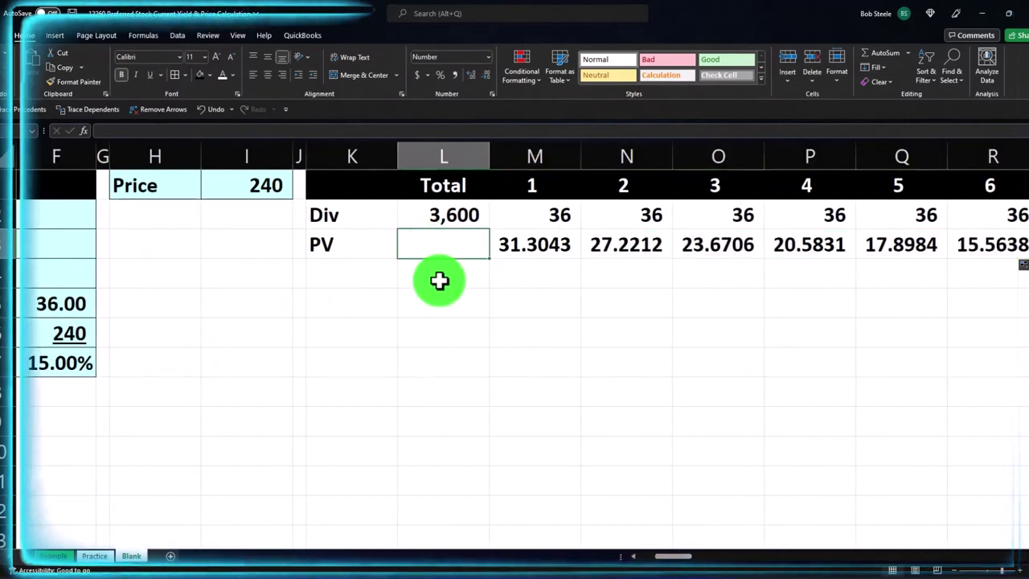
text(=sum(M3:Q3)
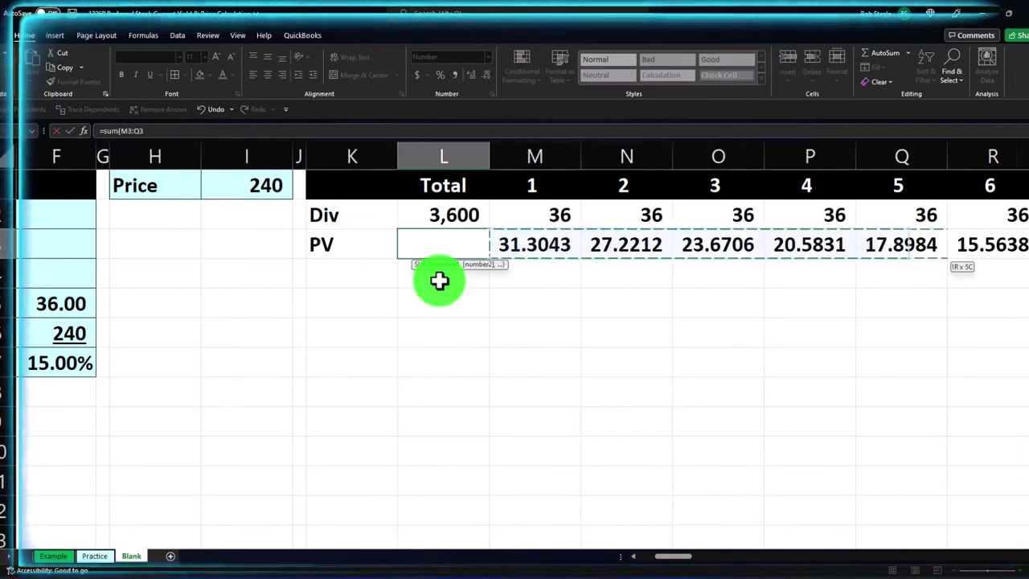
key(shift+Right)
key(shift+Right)
key(shift+Right)
key(shift+Right)
key(shift+Right)
key(shift+Right)
key(shift+Right)
key(shift+Right)
key(shift+Right)
key(shift+Right)
key(shift+Right)
key(shift+Right)
key(shift+Right)
key(shift+Right)
key(shift+Right)
key(shift+Right)
key(shift+Right)
key(shift+Right)
key(shift+Right)
key(shift+Right)
key(shift+Right)
key(shift+Right)
key(shift+Right)
key(shift+Right)
key(shift+Right)
key(shift+Right)
key(shift+Right)
key(shift+Right)
key(shift+Right)
key(shift+Right)
key(shift+Right)
key(shift+Right)
key(shift+Right)
key(shift+Right)
key(shift+Right)
key(shift+Right)
key(shift+Right)
key(shift+Right)
key(shift+Right)
key(shift+Right)
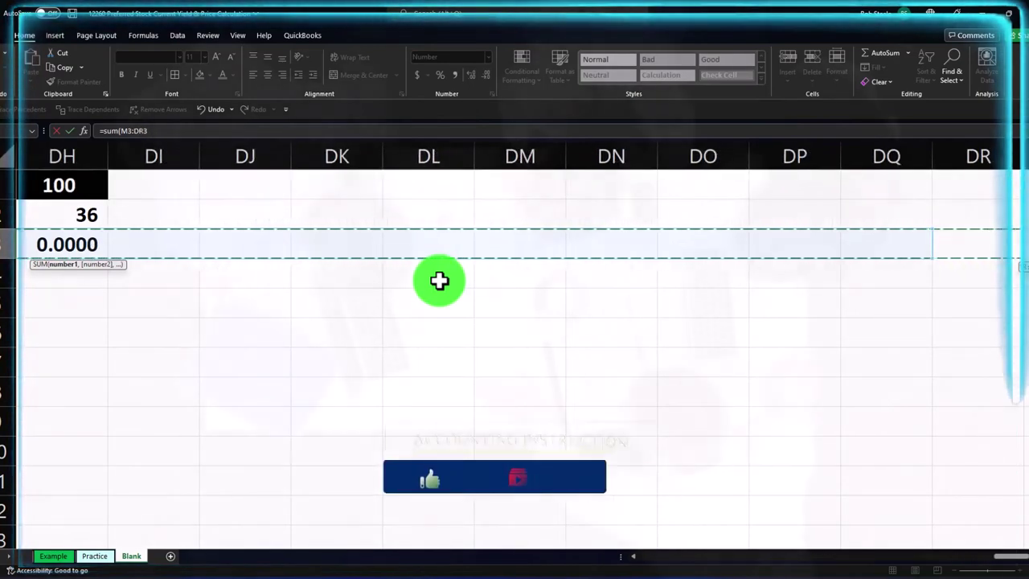
key(shift+Right)
key(shift+Left)
key(shift+Left)
key(shift+Left)
key(shift+Left)
key(shift+Left)
key(shift+Left)
key(shift+Left)
key(shift+Left)
key(shift+Left)
key(shift+Left)
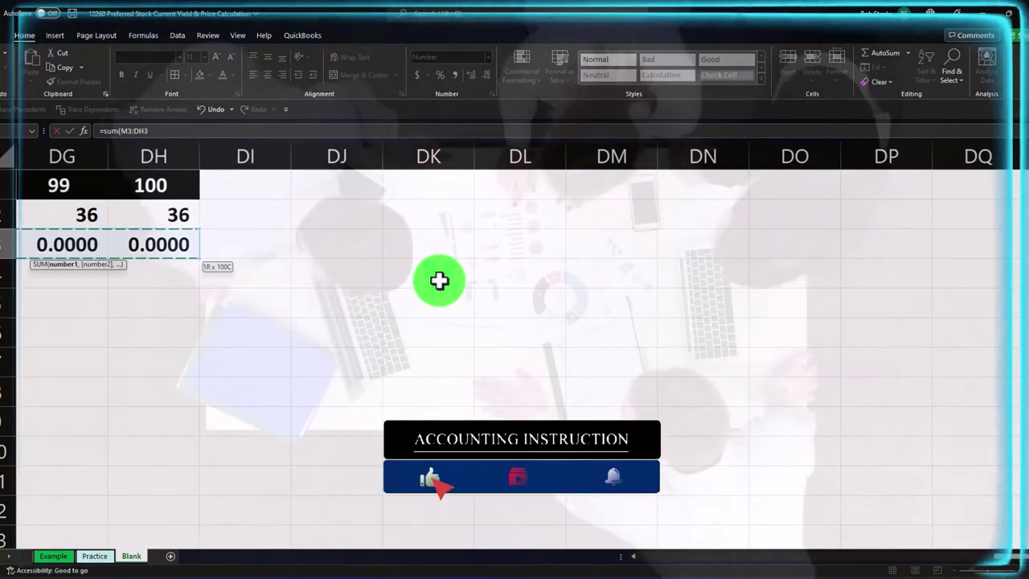
key(Return)
scroll(439, 280, left, 5)
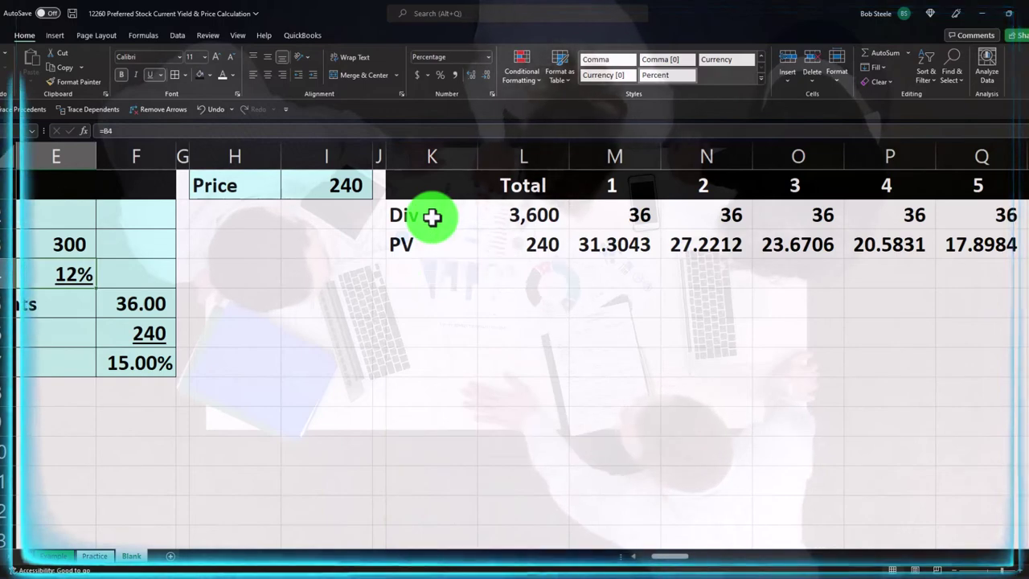
- Fill the Div and PV rows light blue across all 100 periods
drag(432, 215, 911, 242)
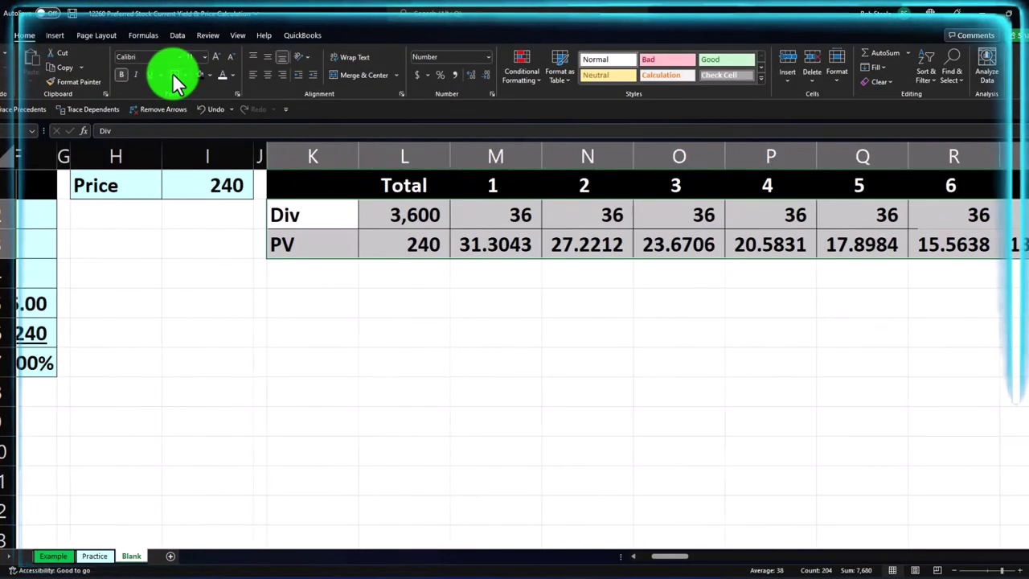
click(210, 74)
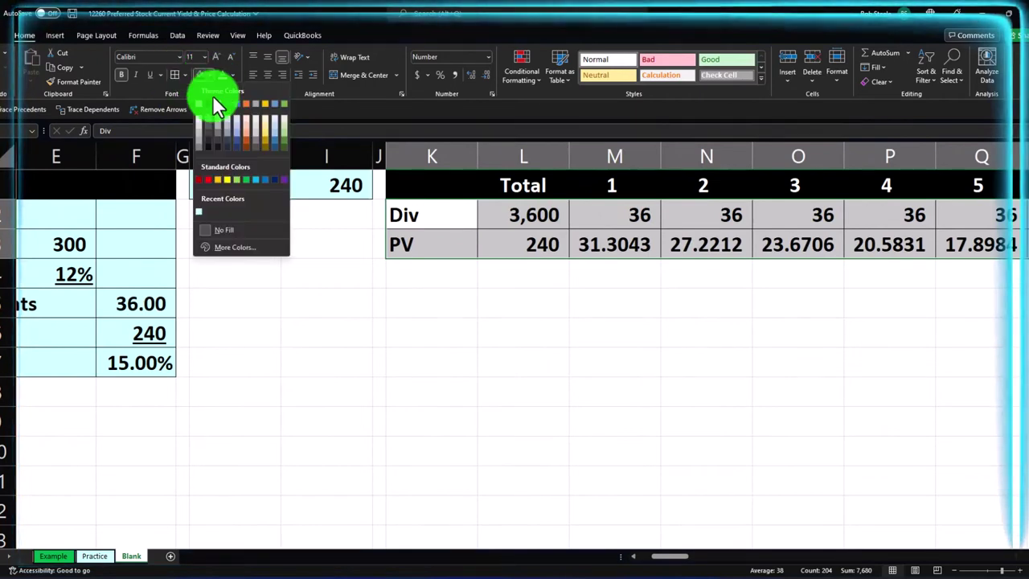
click(200, 212)
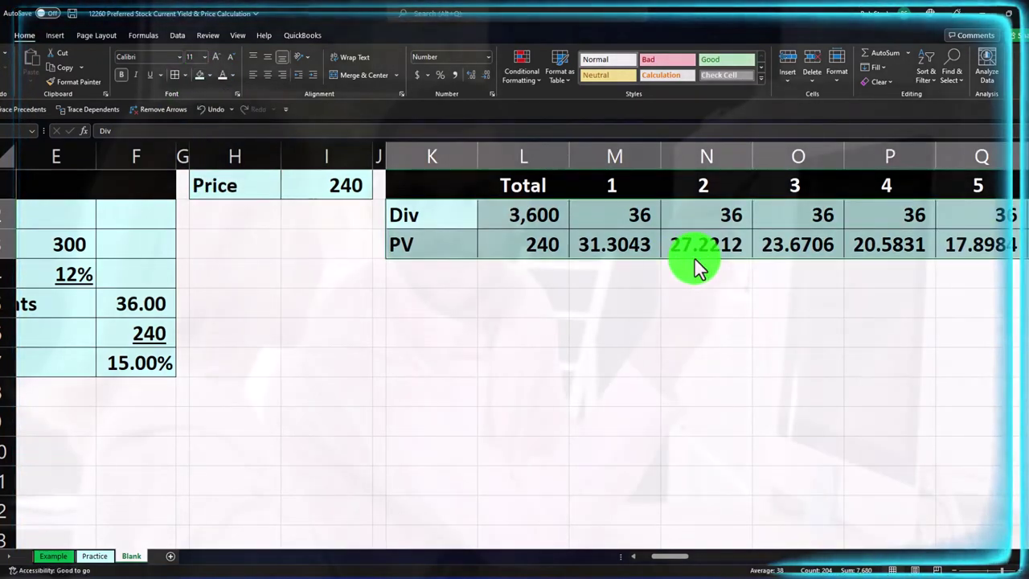
- Narrow column DI into a thin spacer after period 100
key(Right)
key(Right)
key(Right)
key(Right)
key(Right)
key(Right)
key(Right)
key(Right)
key(Right)
key(Right)
key(Right)
key(Right)
key(Right)
key(Right)
key(Right)
key(Right)
key(Right)
key(Right)
key(Right)
key(Right)
key(Right)
key(Right)
key(Right)
key(Right)
key(Right)
key(Right)
key(Right)
key(Right)
key(Right)
key(Right)
key(Right)
key(Right)
key(Right)
key(Right)
key(Right)
key(Right)
key(Right)
key(Right)
key(Right)
key(Right)
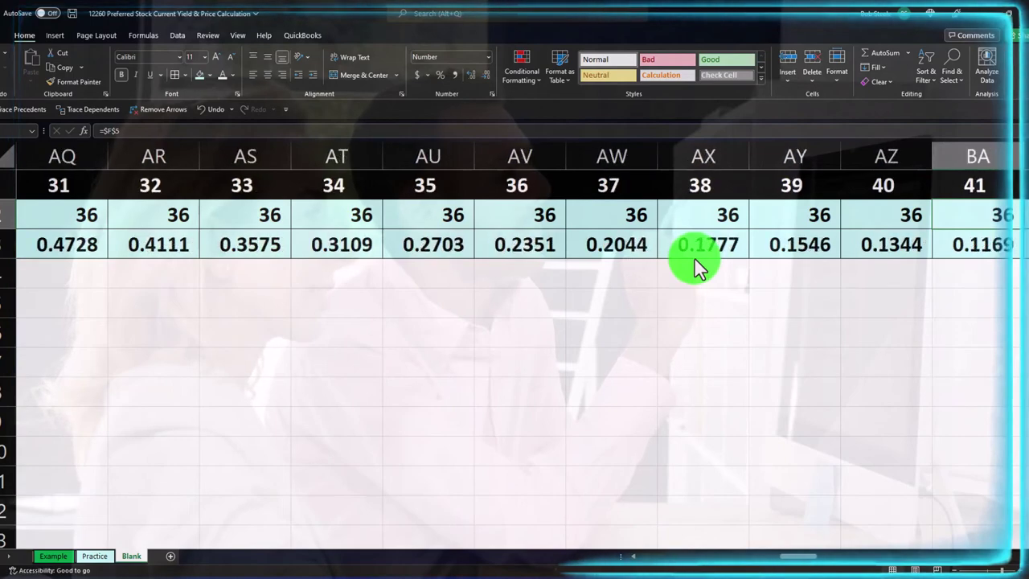
key(Right)
key(Right)
key(Right)
key(Right)
key(Right)
key(Right)
key(Right)
key(Right)
key(Right)
key(Right)
key(Right)
key(Right)
key(Right)
key(Right)
key(Right)
key(Right)
key(Right)
key(Right)
key(Right)
key(Right)
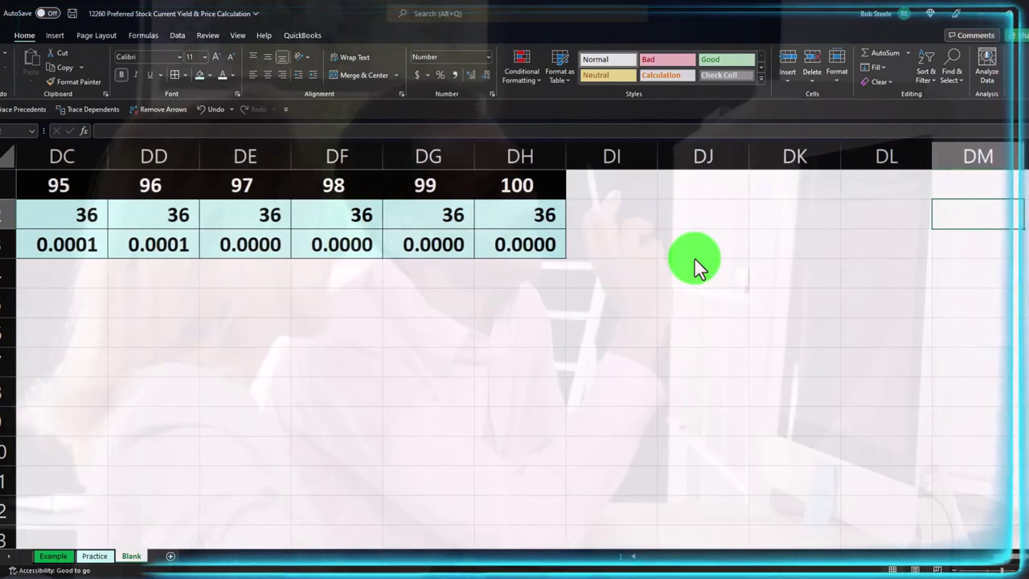
drag(659, 158, 588, 168)
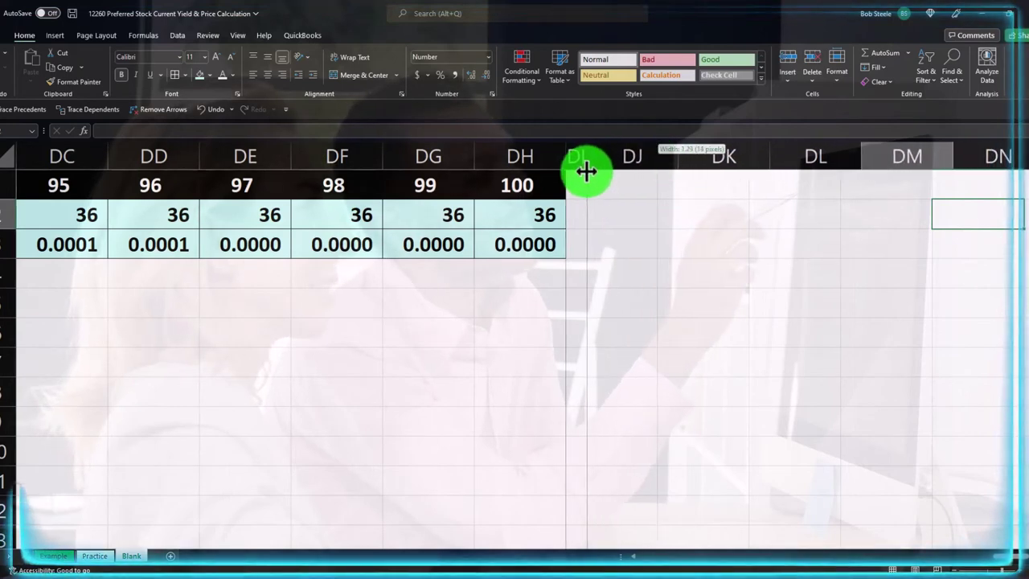
click(652, 222)
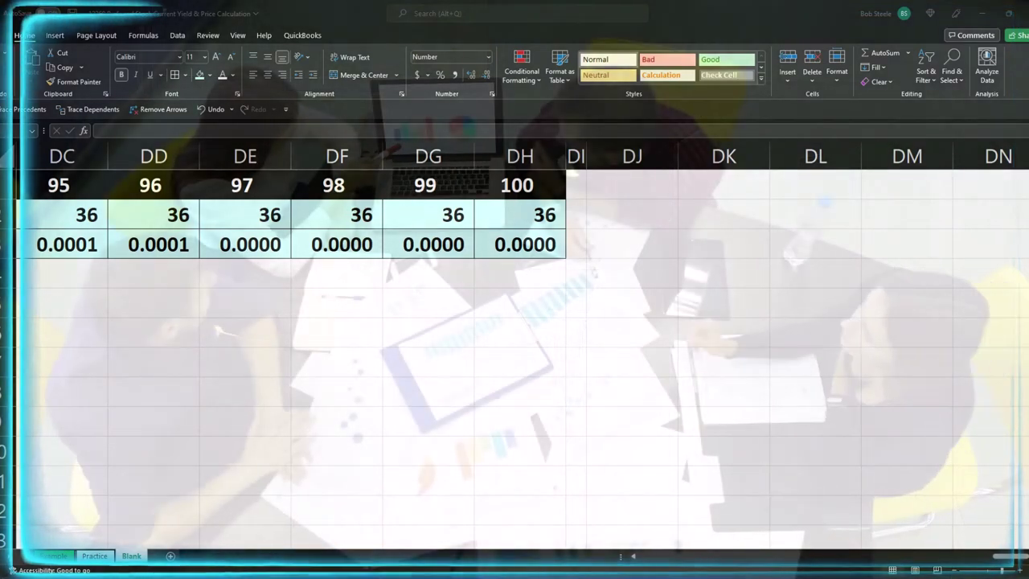
- Type the headers Period, Dividends and PV into DJ1:DL1
click(639, 184)
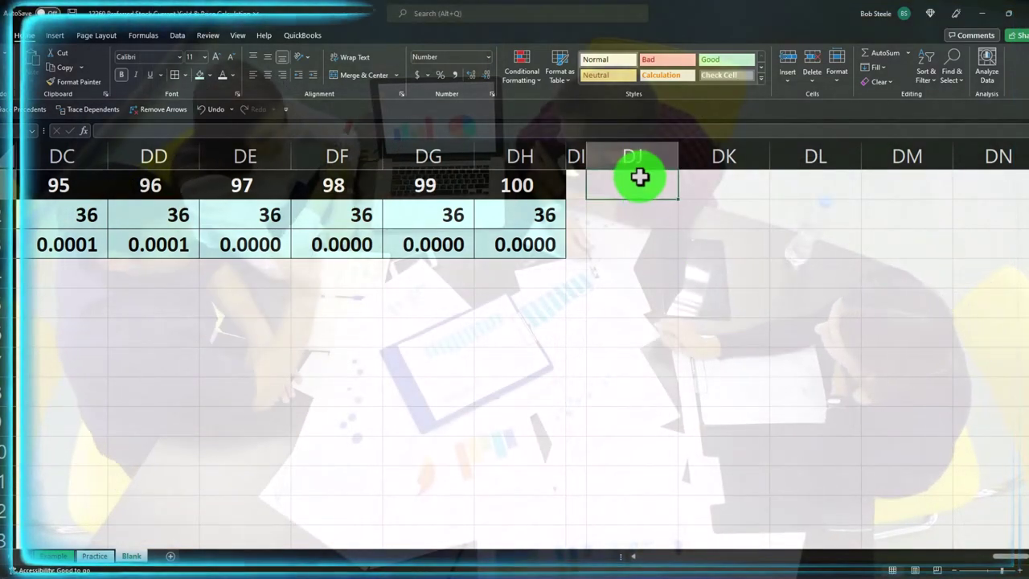
text(Period)
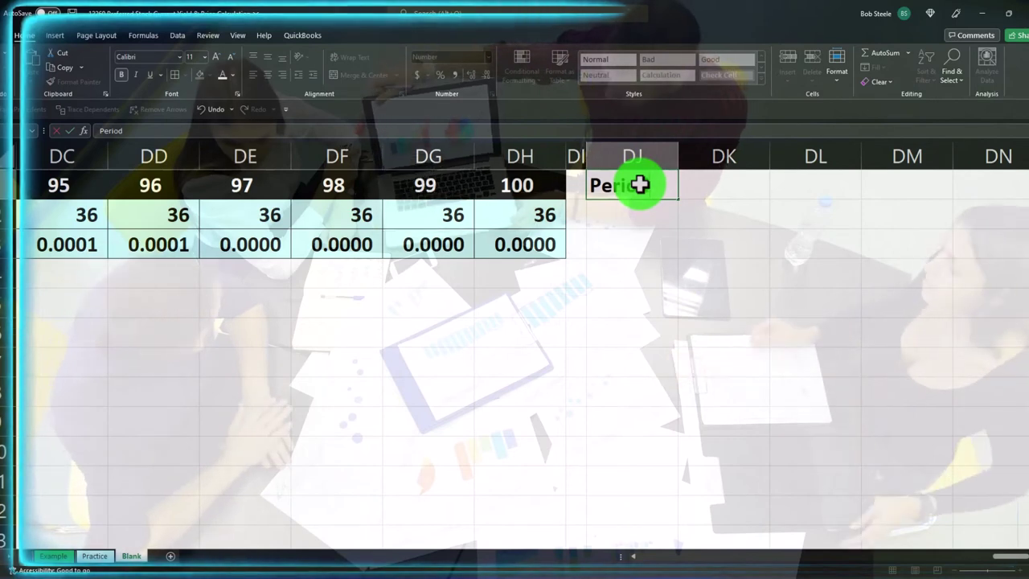
key(Tab)
text(Divide)
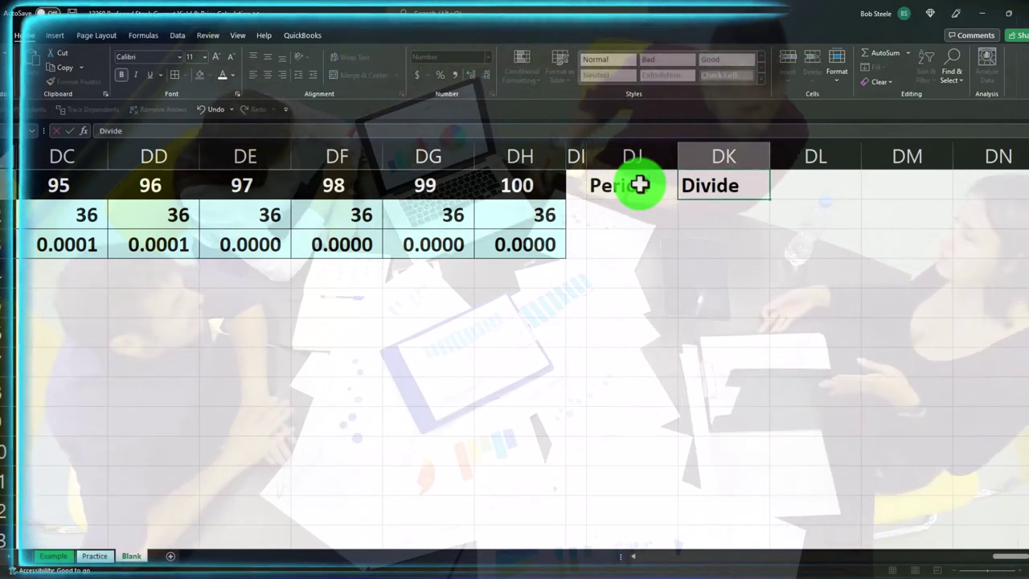
text(nds)
key(Tab)
text(PV)
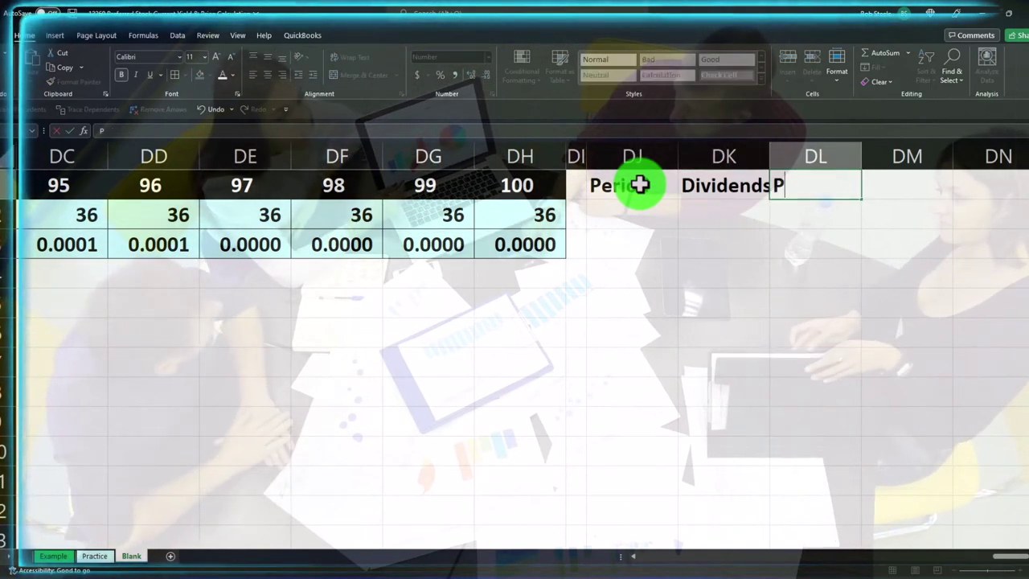
click(639, 185)
key(Return)
click(639, 185)
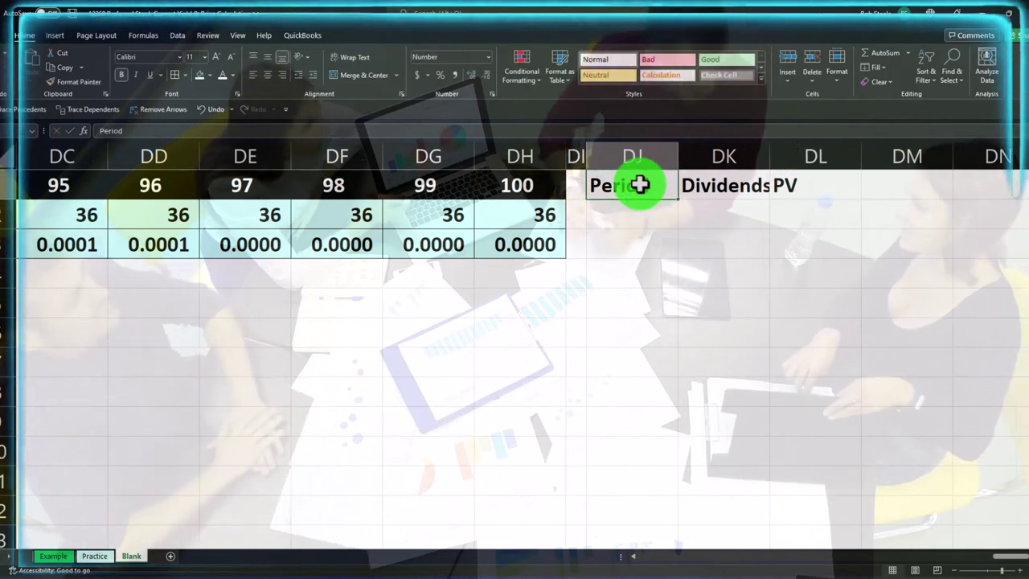
- Format the three headers with black fill, white text and centered alignment
drag(639, 185, 776, 179)
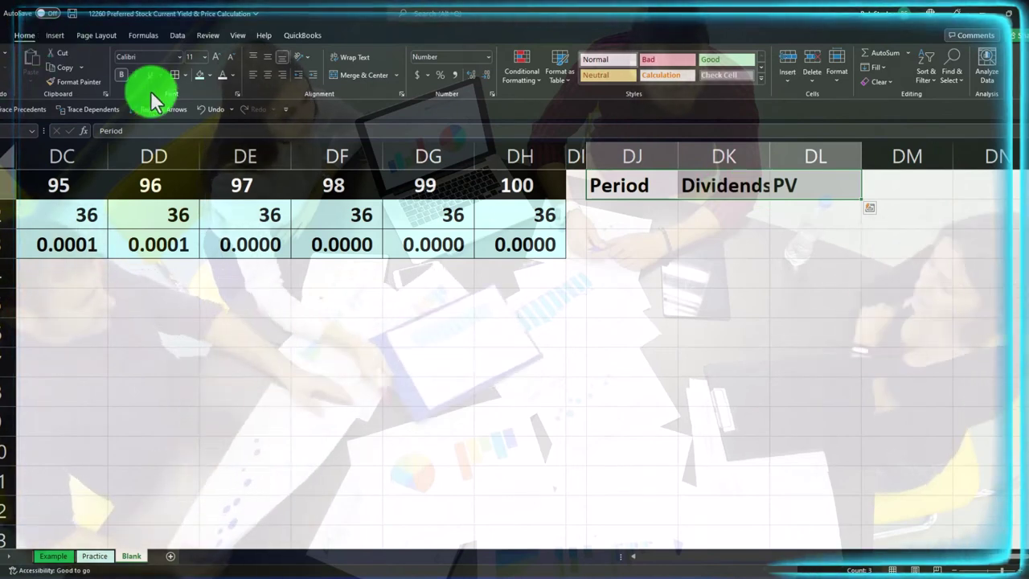
click(206, 76)
click(216, 103)
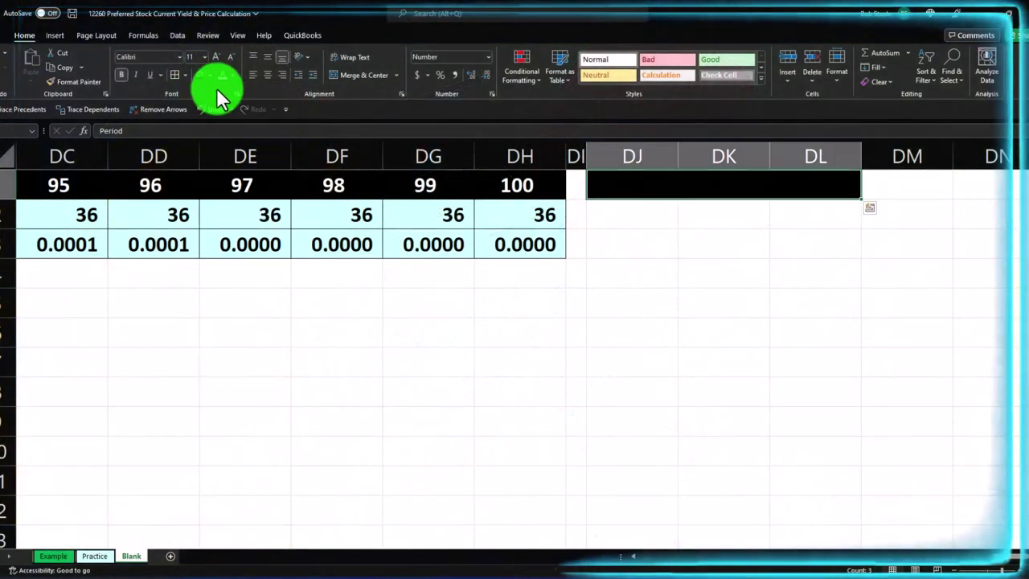
click(221, 77)
click(265, 74)
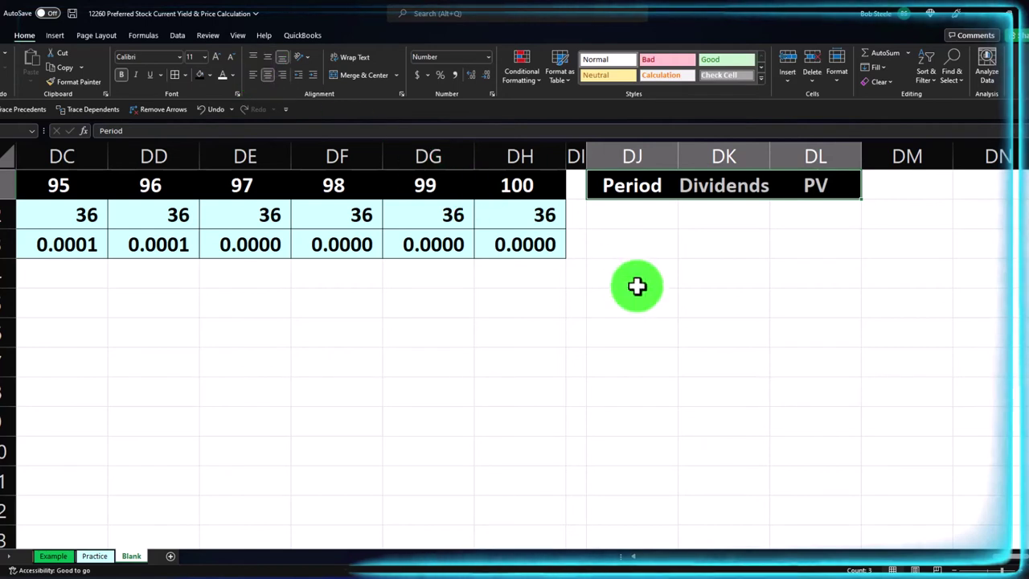
click(636, 284)
- Narrow the Period column DJ and enter period 1 in DJ2
drag(681, 154, 665, 157)
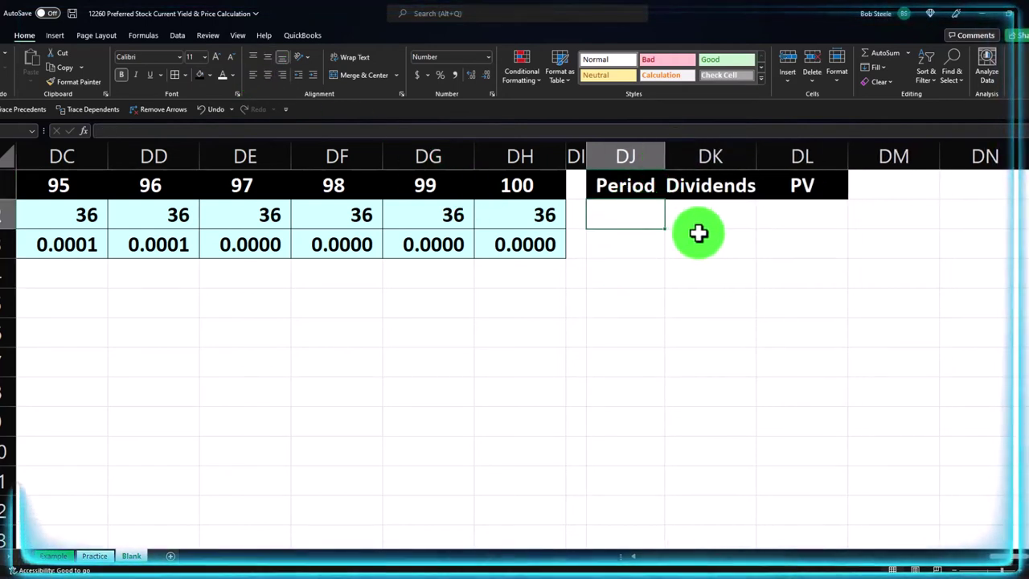
text(1)
key(Return)
- Enter 2 in DJ3 and extend the period series down to 100
text(2)
key(Return)
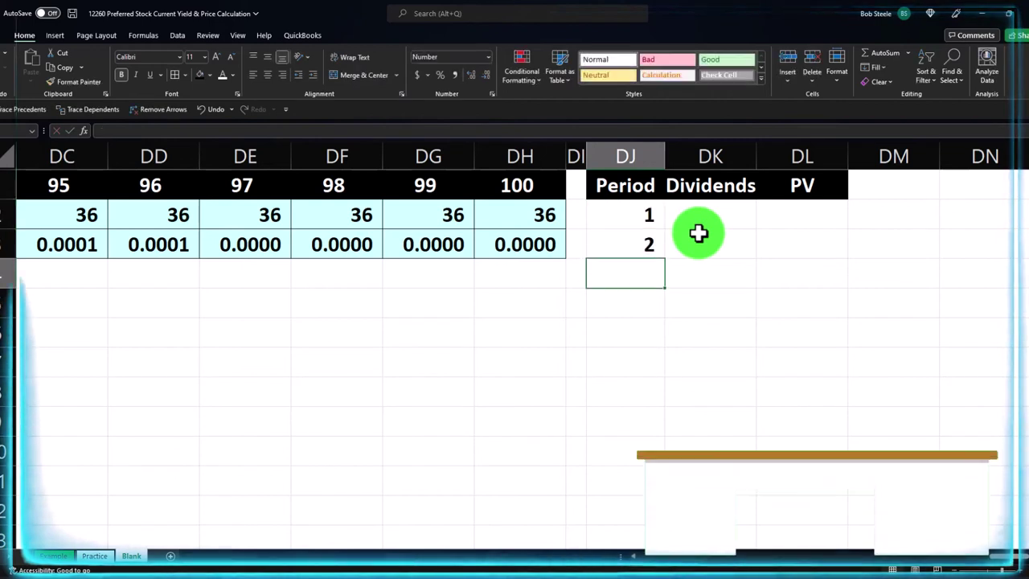
drag(637, 217, 669, 259)
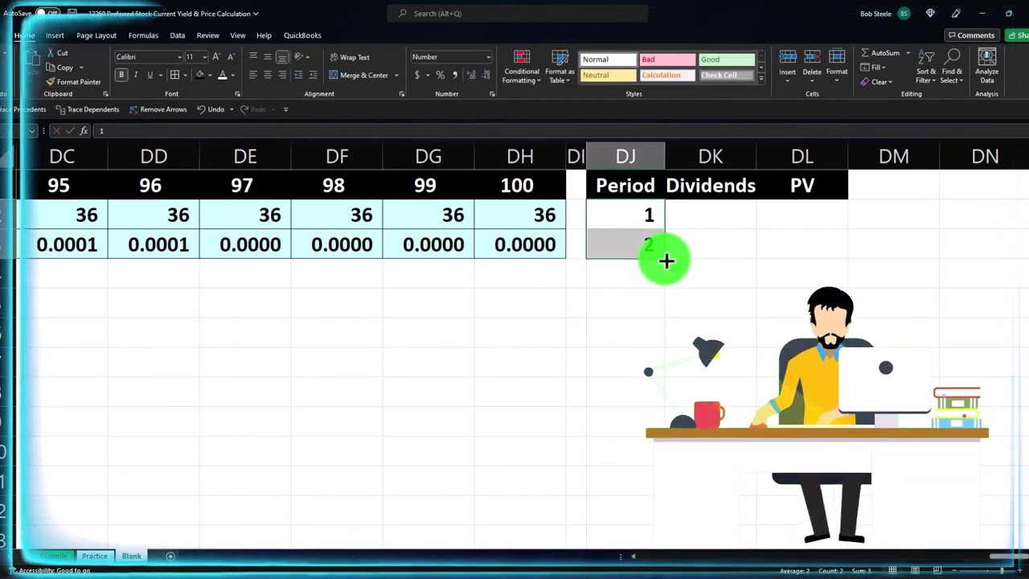
drag(666, 263, 660, 511)
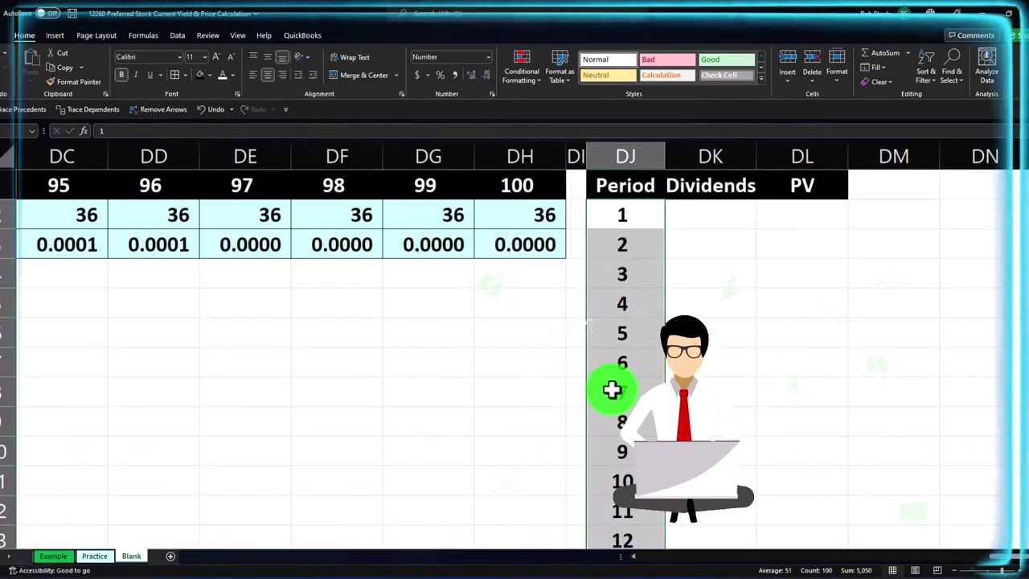
click(705, 217)
drag(651, 186, 788, 184)
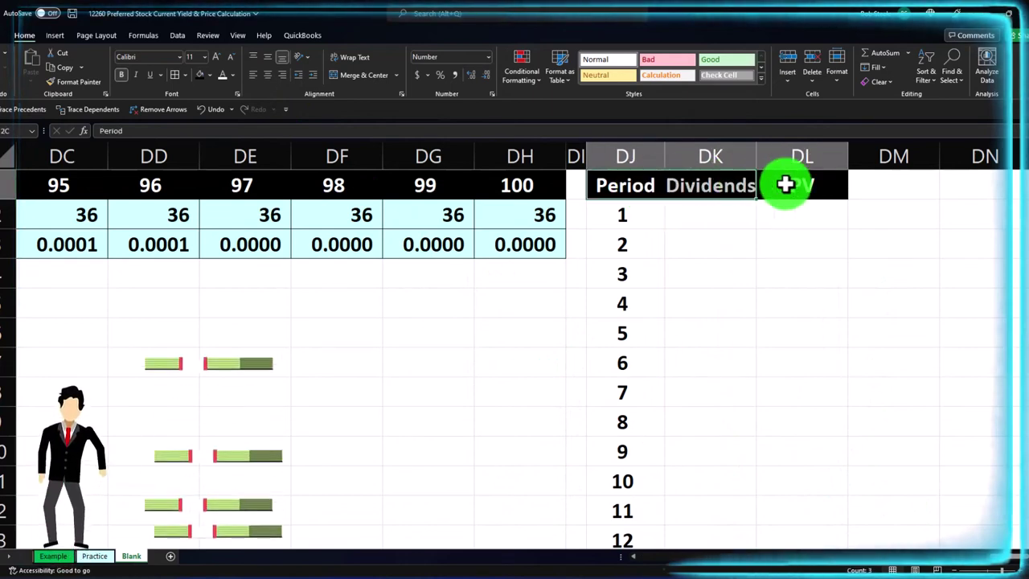
click(699, 216)
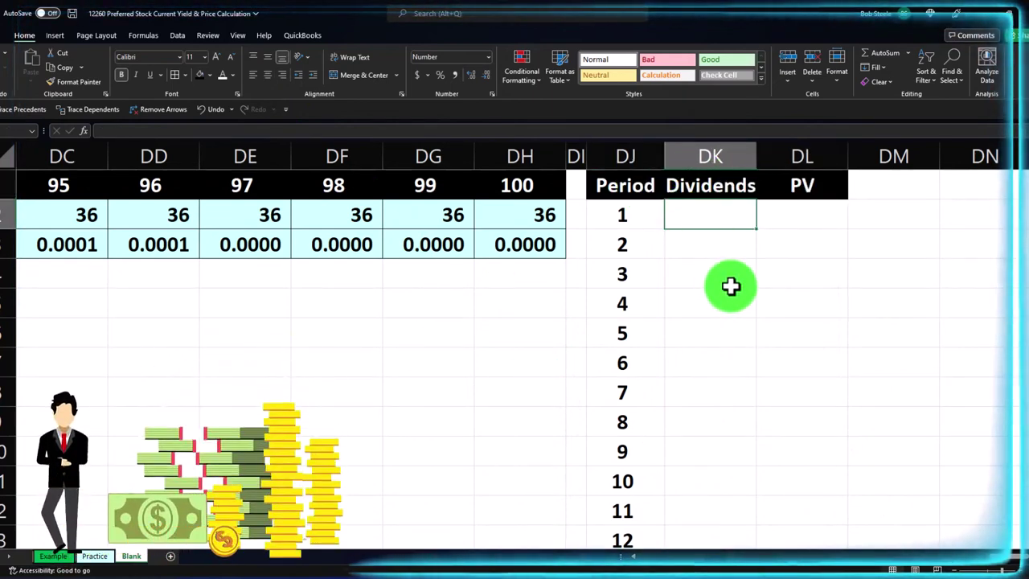
- Link DK2 to the 36 dividend, DK3 to the cell above, and copy down the column
text(=)
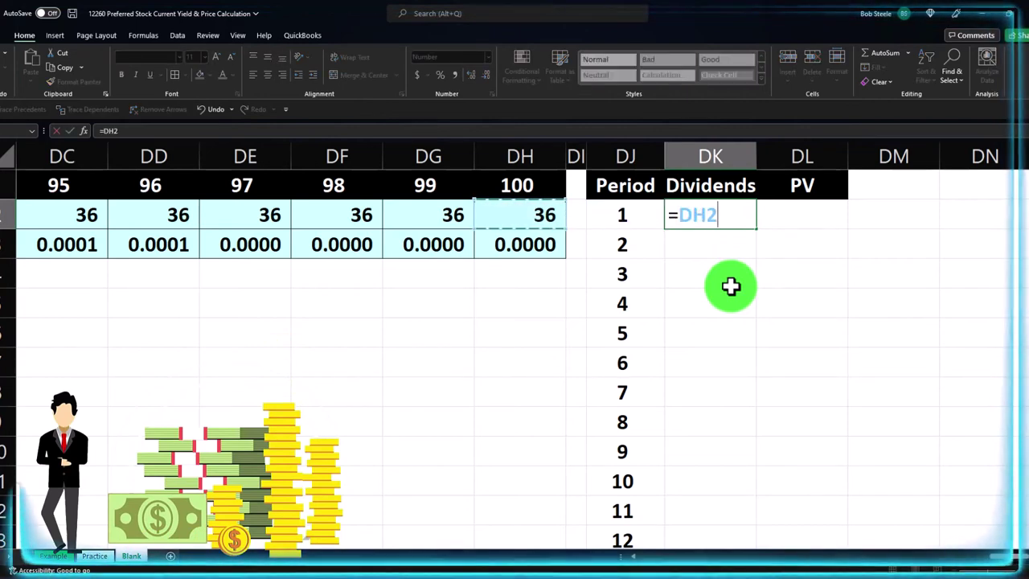
key(Return)
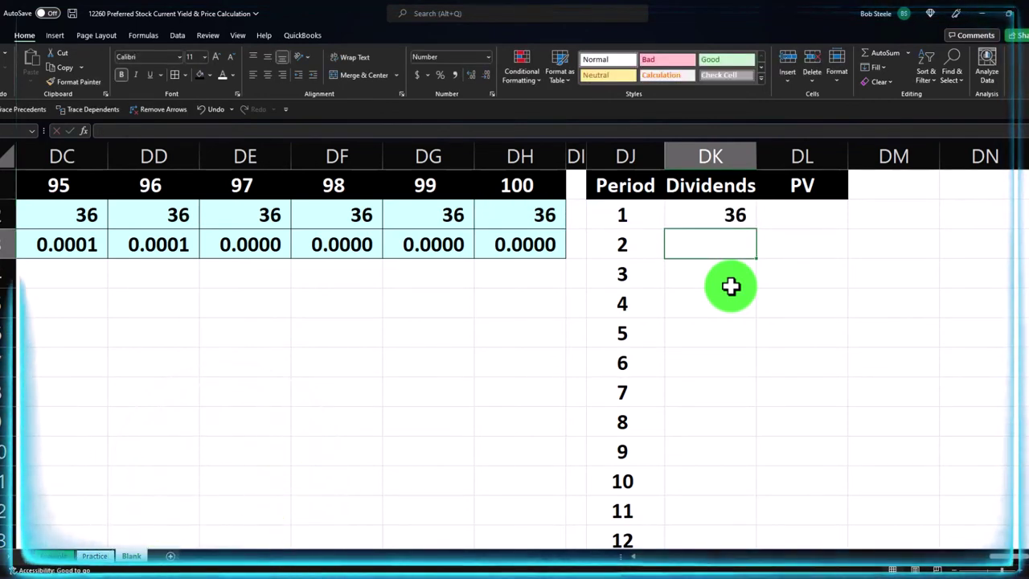
text(=)
key(Return)
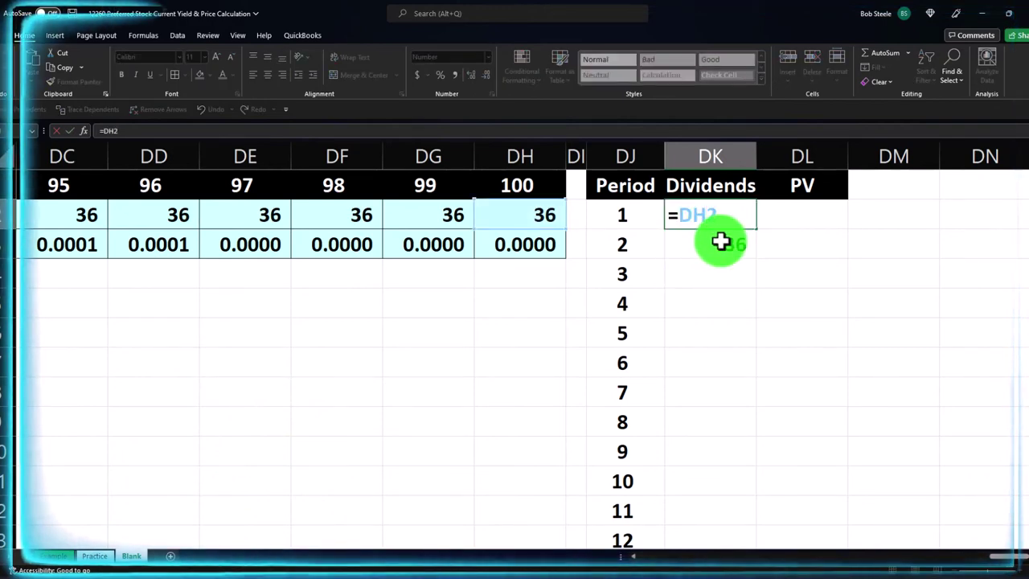
key(Return)
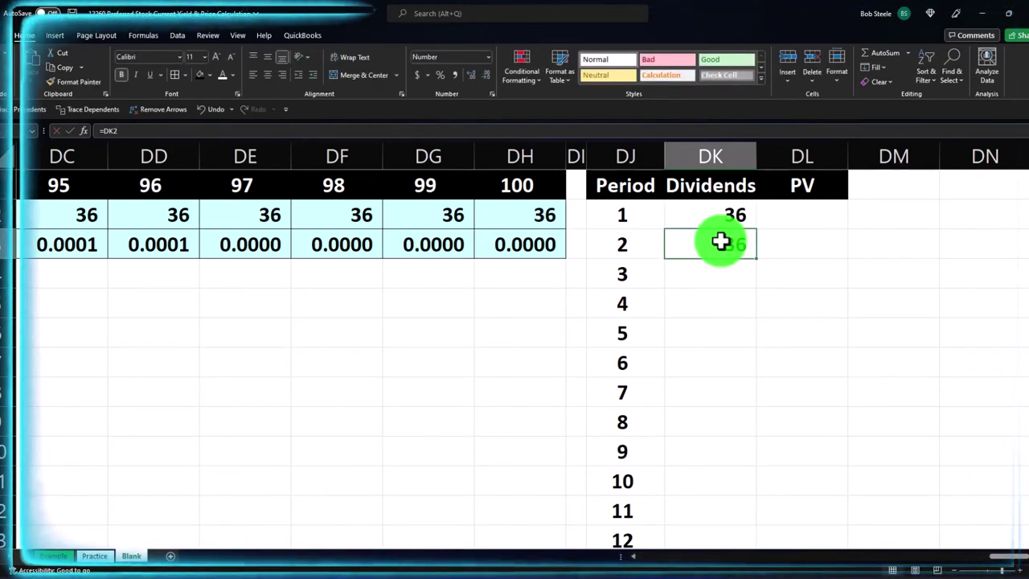
double_click(720, 242)
key(Return)
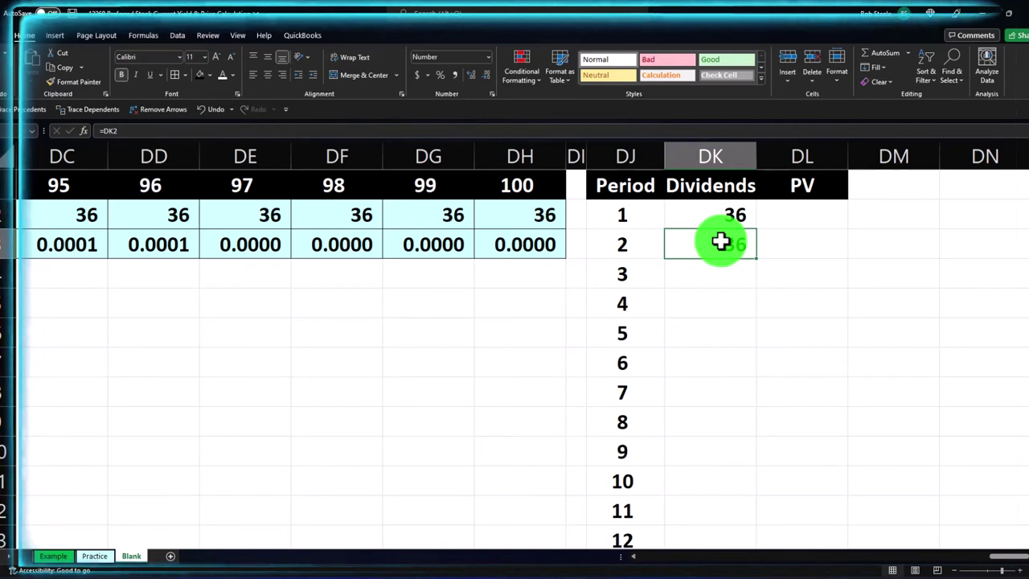
double_click(756, 259)
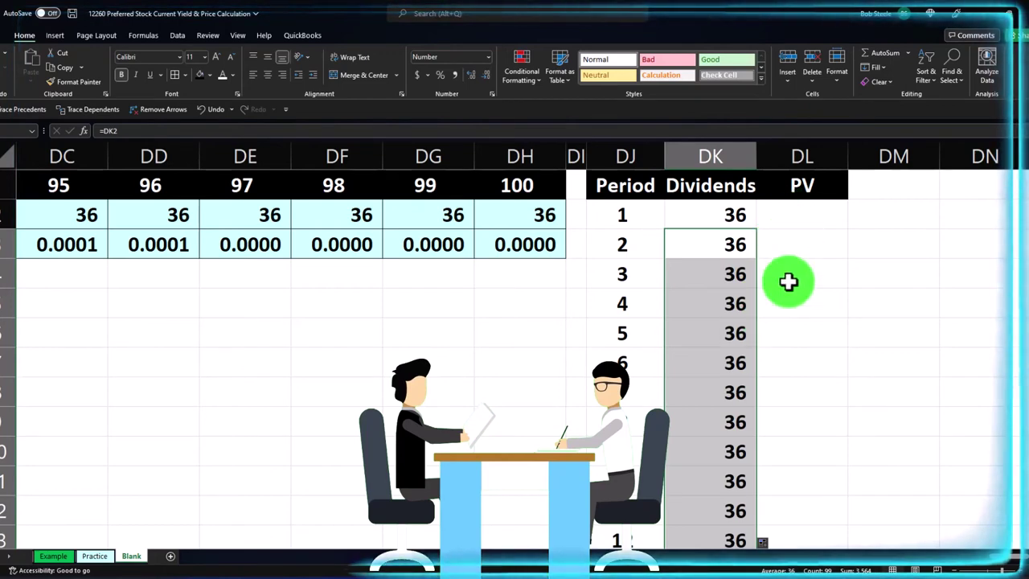
click(807, 216)
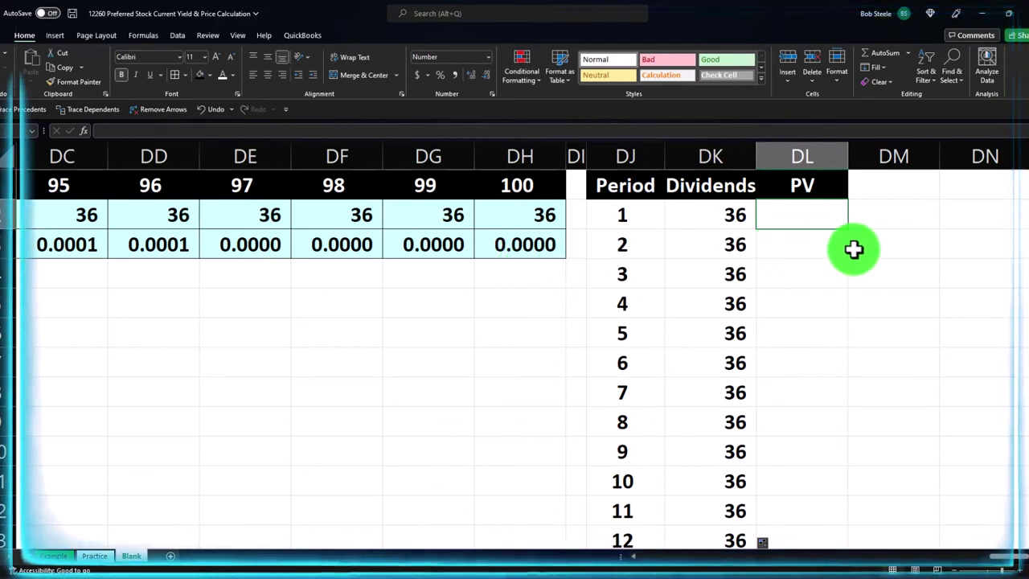
- Enter the -PV formula in DL2 for period 1 and show it to four decimals
text(-pv()
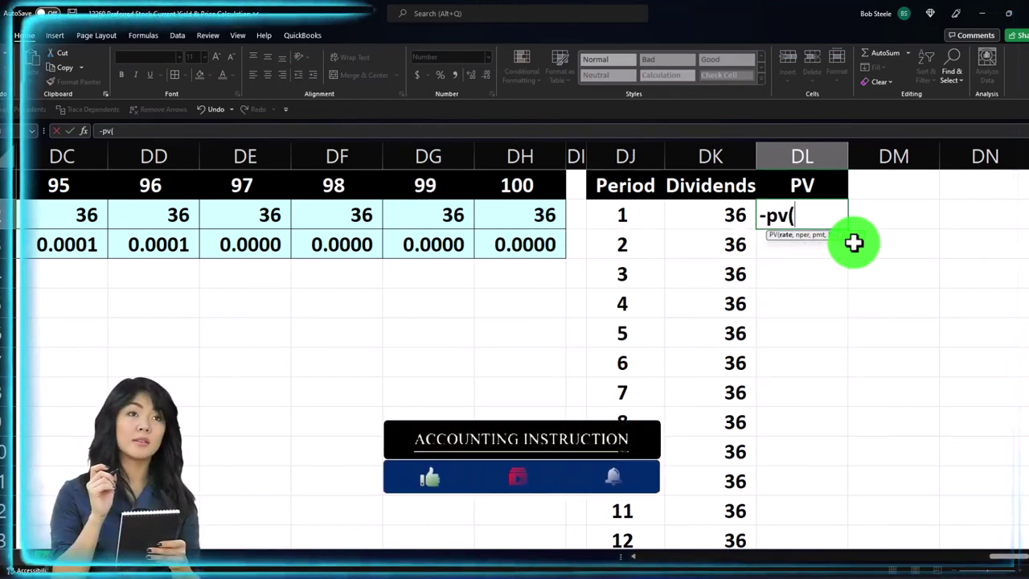
key(Left)
key(Left)
key(Left)
key(Left)
key(Left)
key(Left)
key(Left)
key(Left)
key(Left)
key(Left)
key(Left)
key(Left)
key(Left)
key(Left)
key(Left)
key(Left)
key(Left)
key(Left)
key(Left)
key(Left)
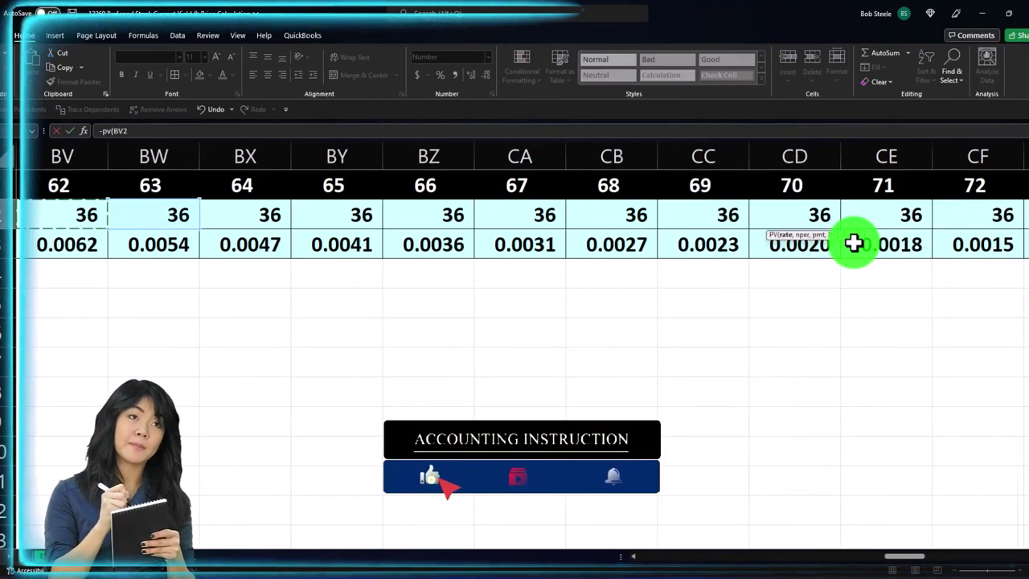
key(Left)
key(Left)
key(Left)
key(Left)
key(Left)
key(Left)
key(Left)
key(Left)
key(Left)
key(Left)
key(Left)
key(Left)
key(Left)
key(Left)
key(Left)
key(Left)
key(Left)
key(Left)
key(Left)
key(Left)
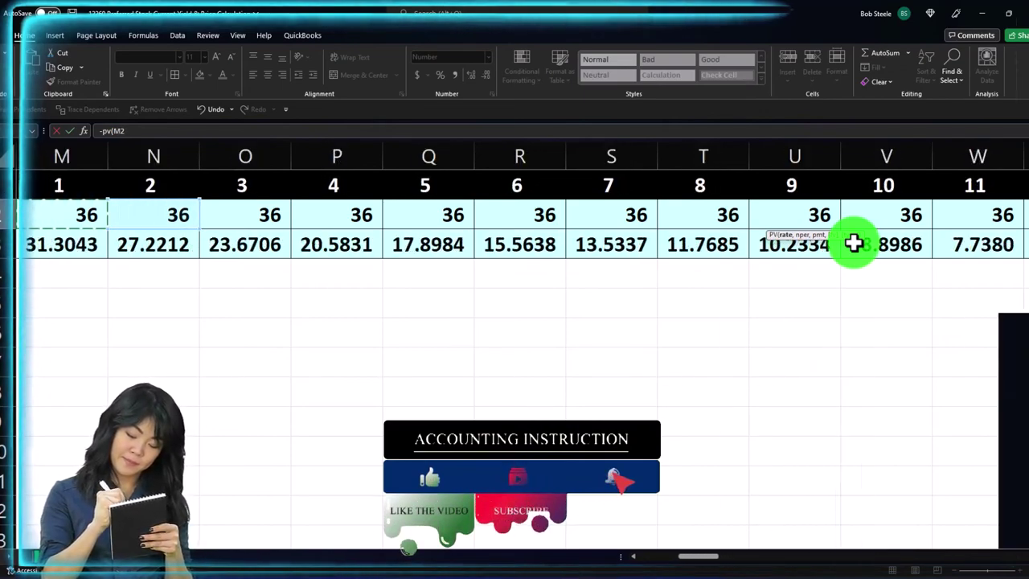
key(Down)
key(Down)
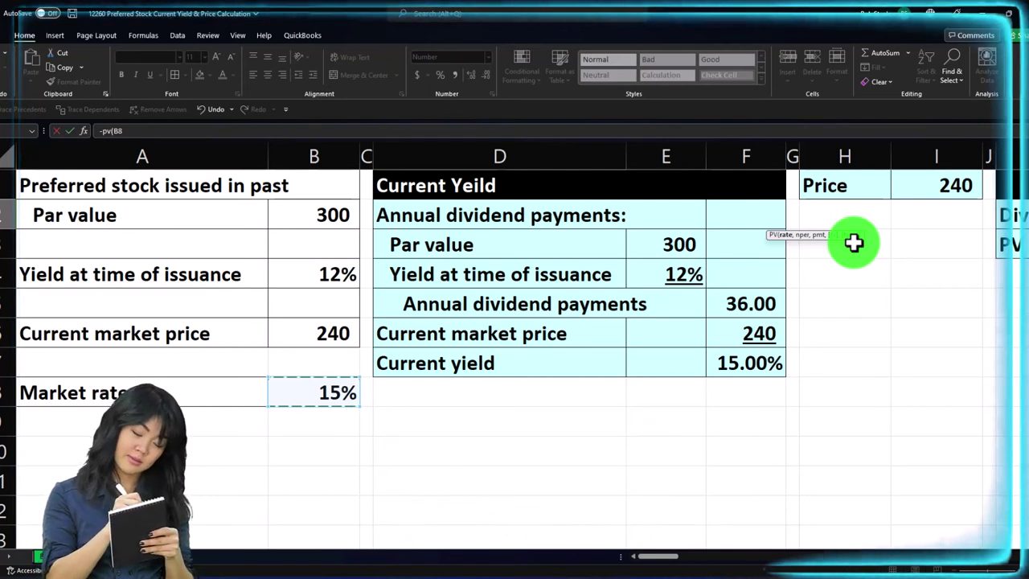
key(ctrl+BackSpace)
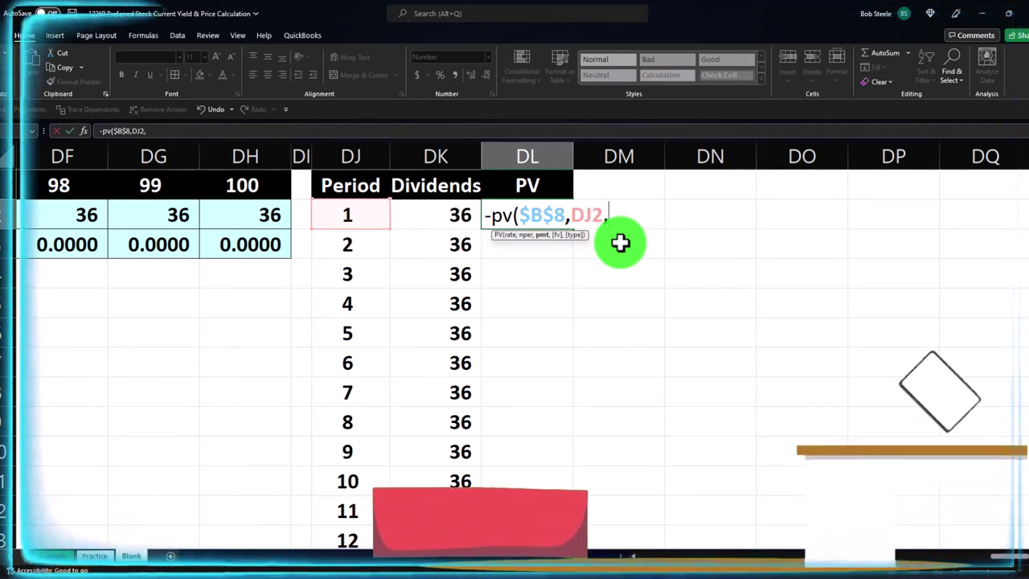
text(,,DK2)
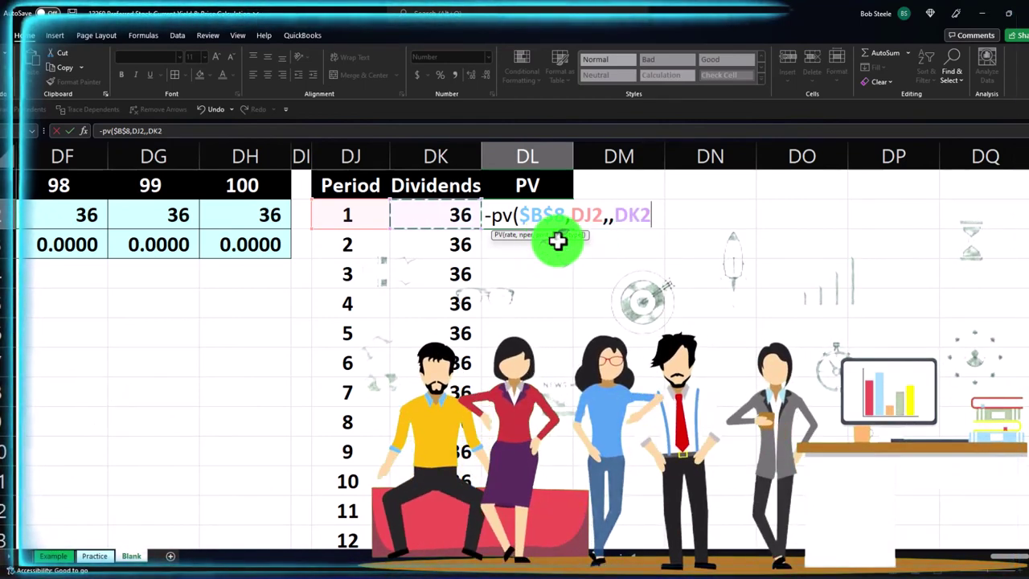
key(Return)
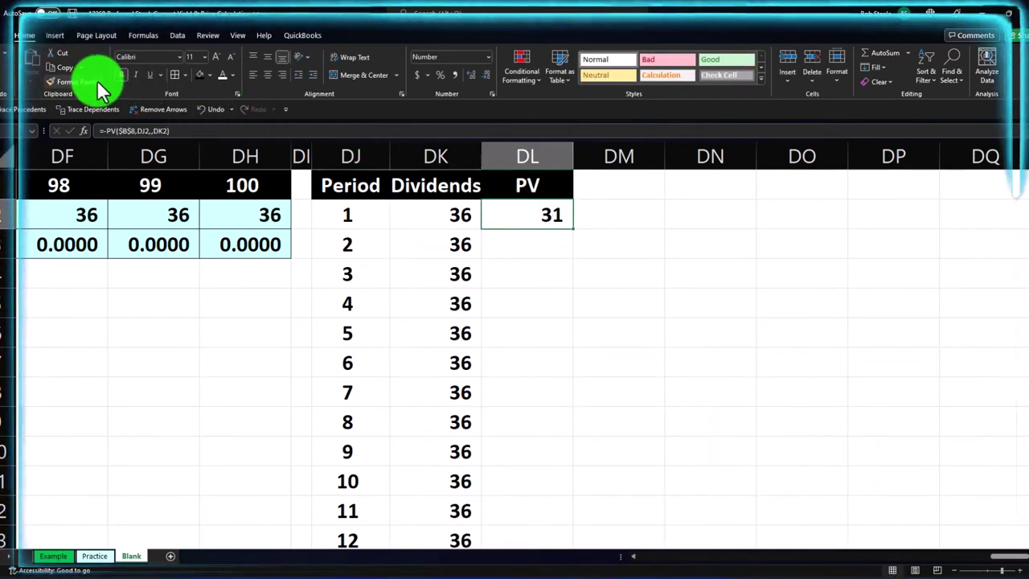
click(473, 76)
click(473, 76)
click(473, 77)
click(473, 76)
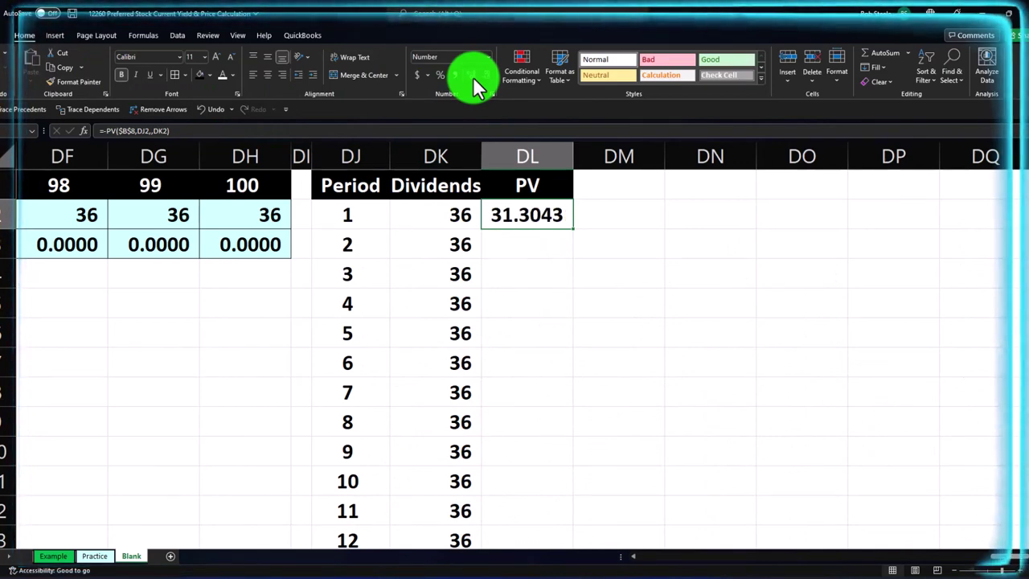
- Copy the PV formula down the DL column through period 100
click(369, 221)
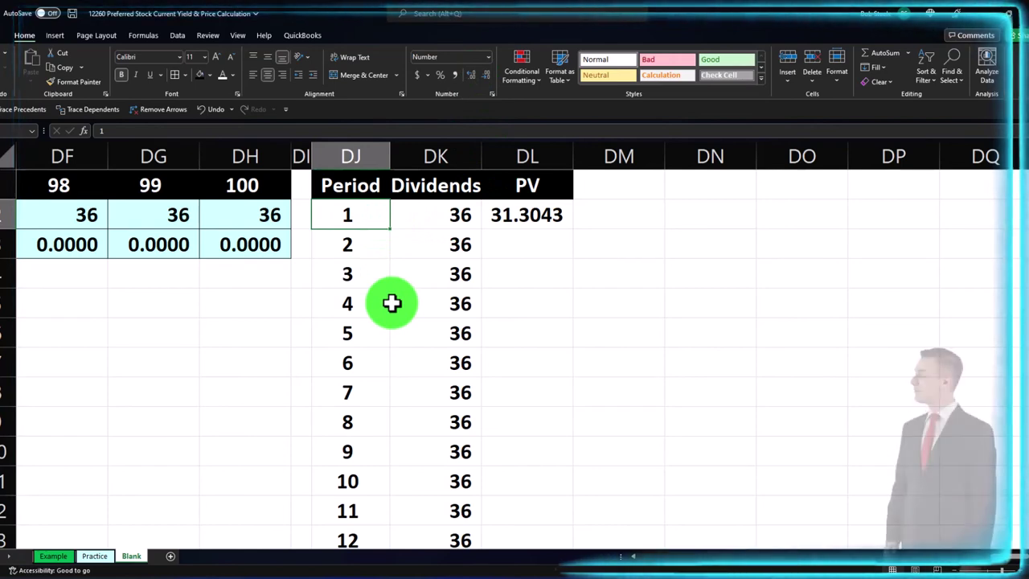
key(Right)
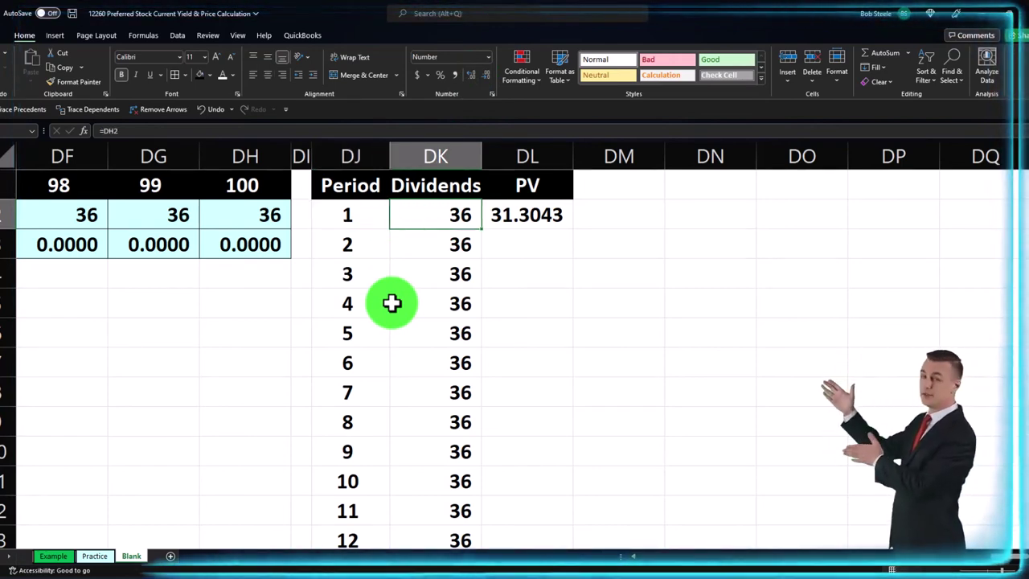
key(Right)
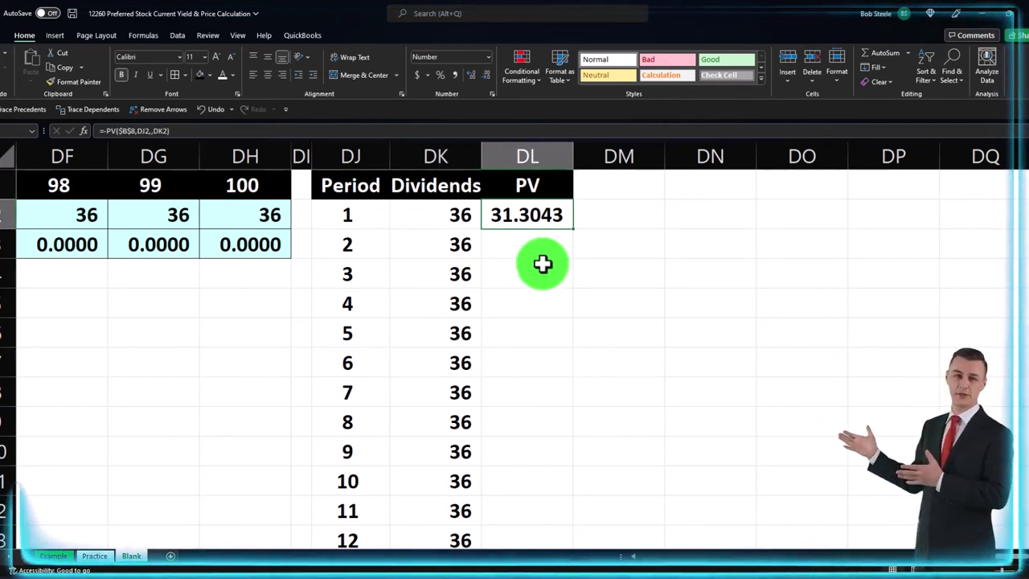
double_click(572, 230)
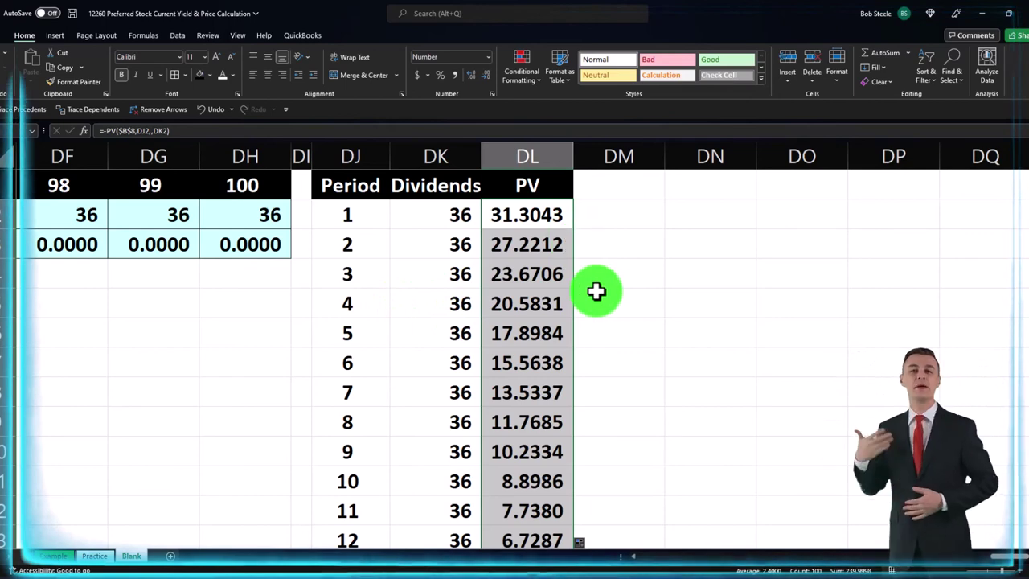
scroll(595, 291, down, 15)
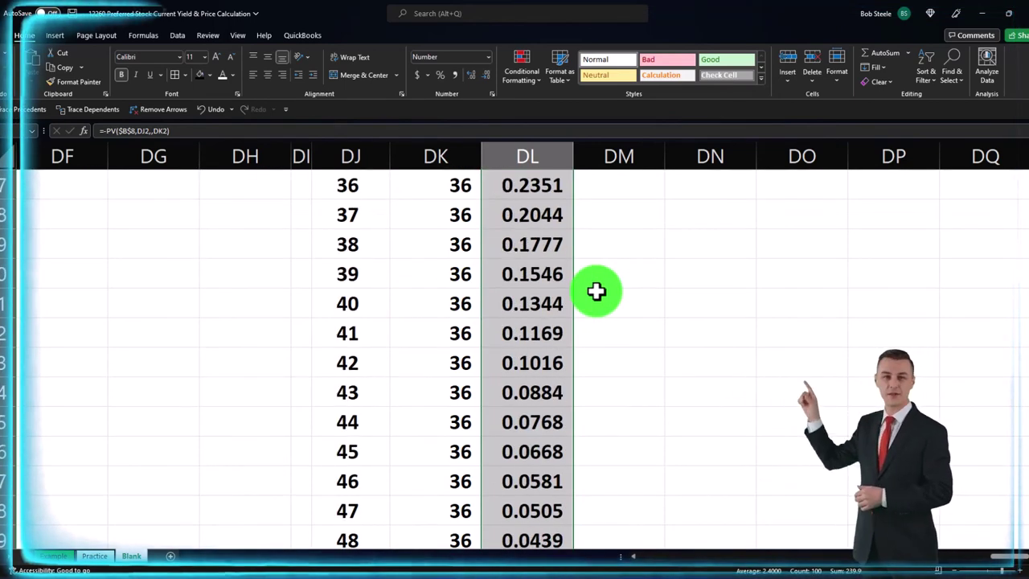
scroll(596, 291, down, 20)
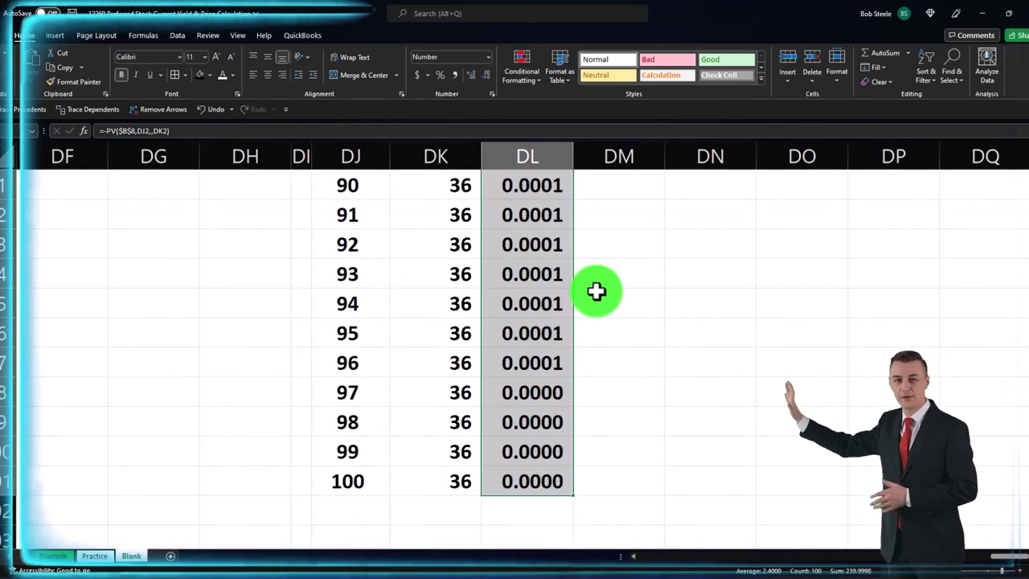
scroll(595, 291, up, 3)
click(360, 435)
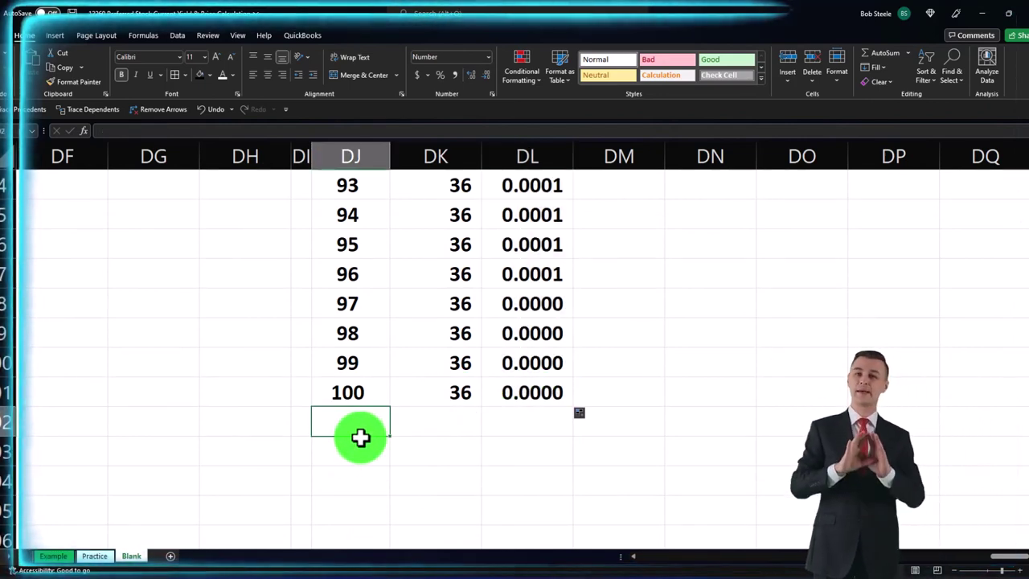
- Add a 'Total' label below period 100 and sum the Dividends column to 3,600
text(Total)
key(Right)
key(Right)
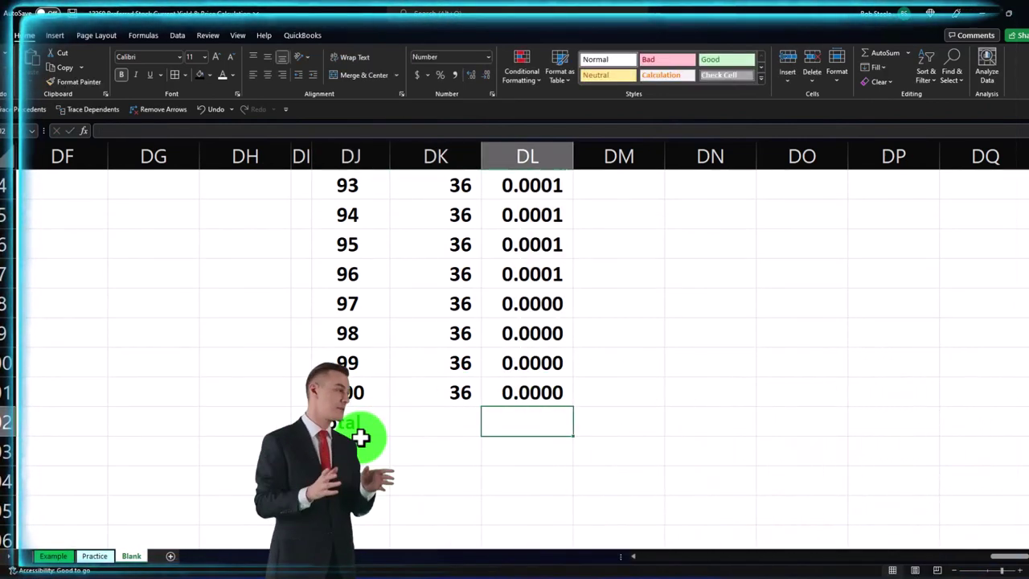
key(Left)
text(=s)
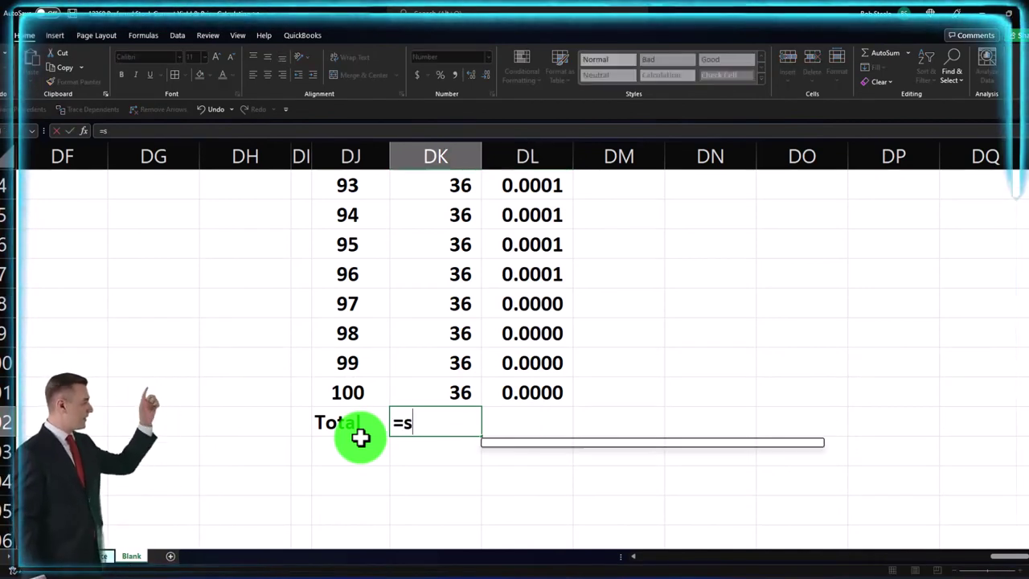
text(um()
key(Up)
key(shift+Up)
key(shift+Up)
key(shift+Up)
key(shift+Up)
key(shift+Up)
key(shift+Up)
key(shift+Up)
key(shift+Up)
key(shift+Up)
key(shift+Up)
key(shift+Up)
key(shift+Up)
key(shift+Up)
key(shift+Up)
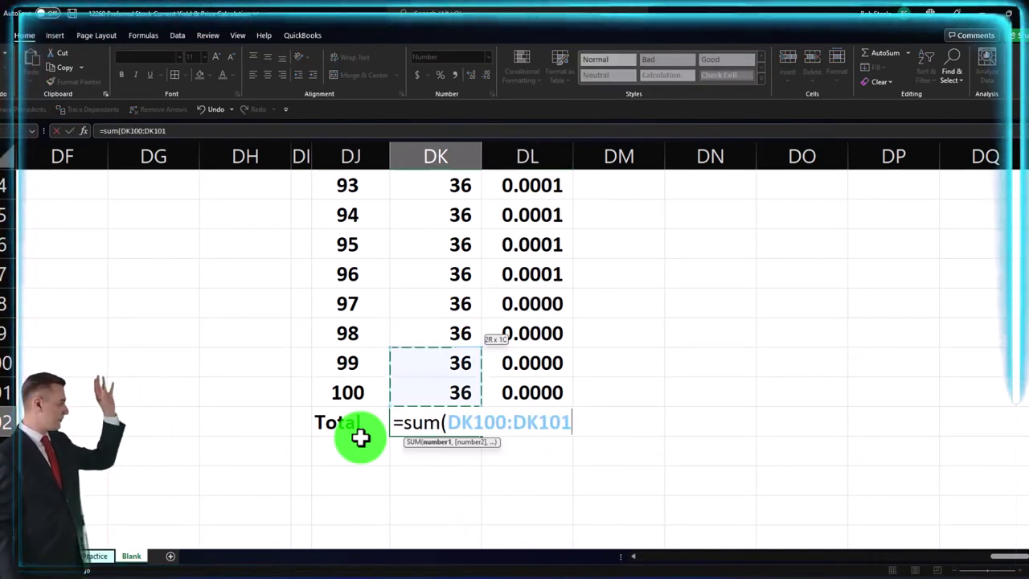
key(shift+Up)
key(shift+Up)
key(shift+Up)
key(shift+Up)
key(shift+Up)
key(shift+Up)
key(shift+Up)
key(shift+Up)
key(shift+Up)
key(shift+Up)
key(shift+Up)
key(shift+Up)
key(shift+Up)
key(shift+Up)
key(shift+Up)
key(shift+Up)
key(shift+Up)
key(shift+Up)
key(shift+Up)
key(shift+Up)
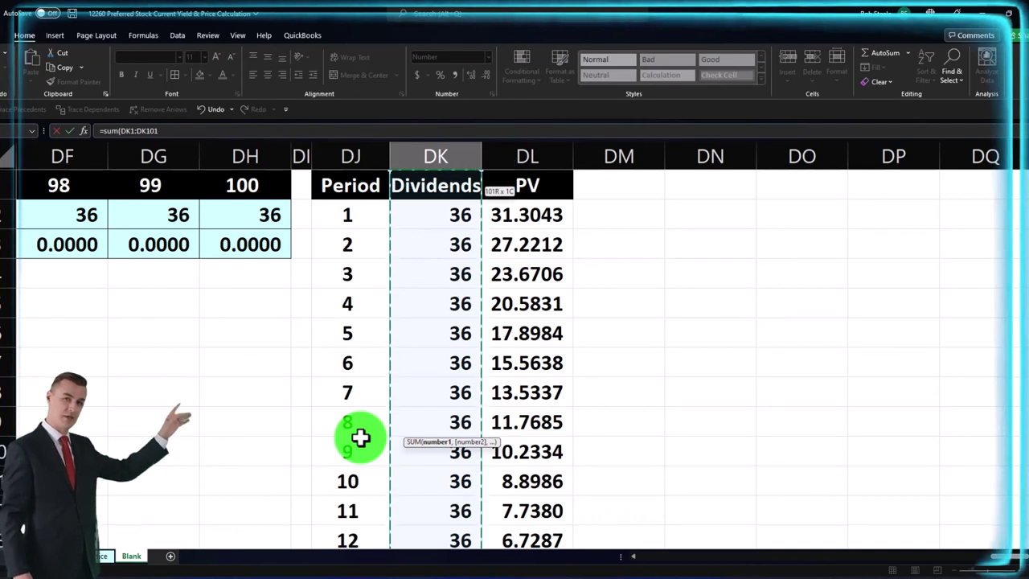
key(Return)
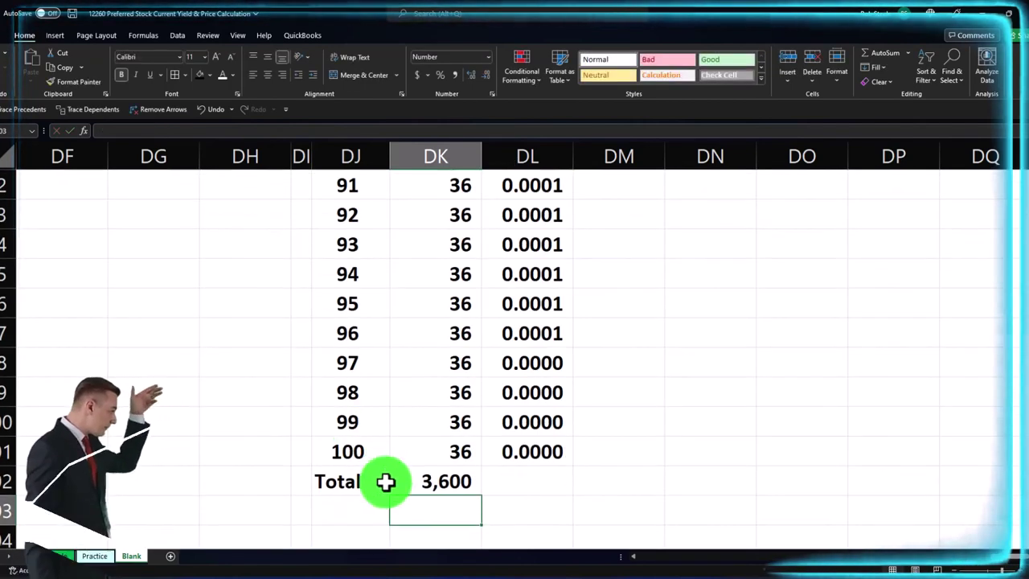
- Copy the total into the PV column and show it as 240.00
click(448, 484)
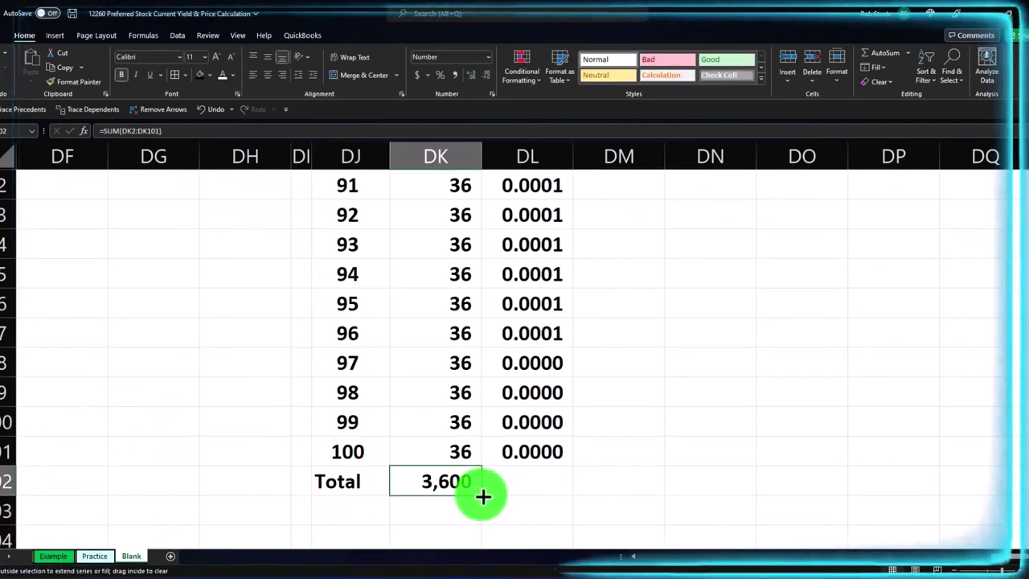
drag(493, 497, 537, 496)
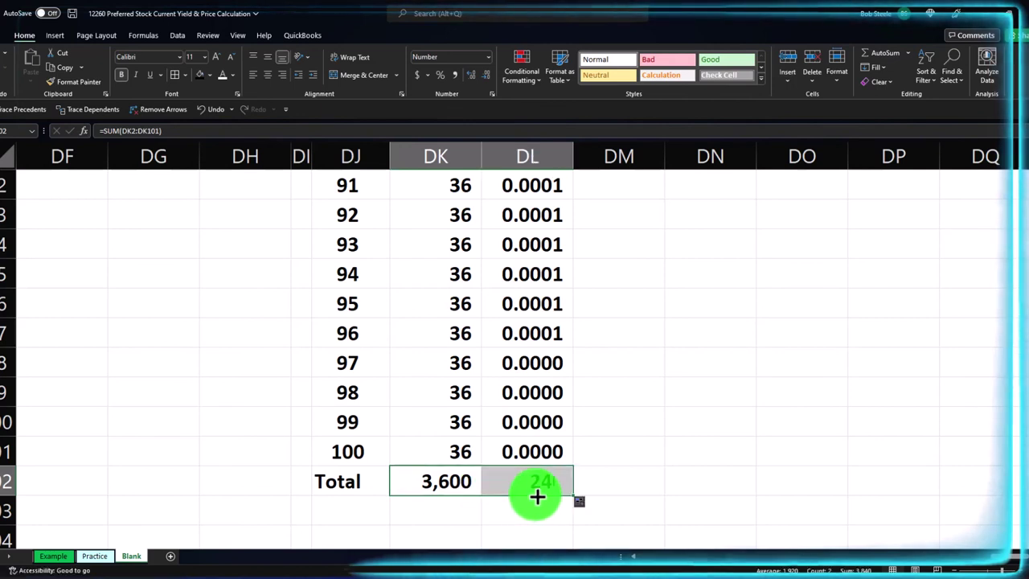
click(538, 491)
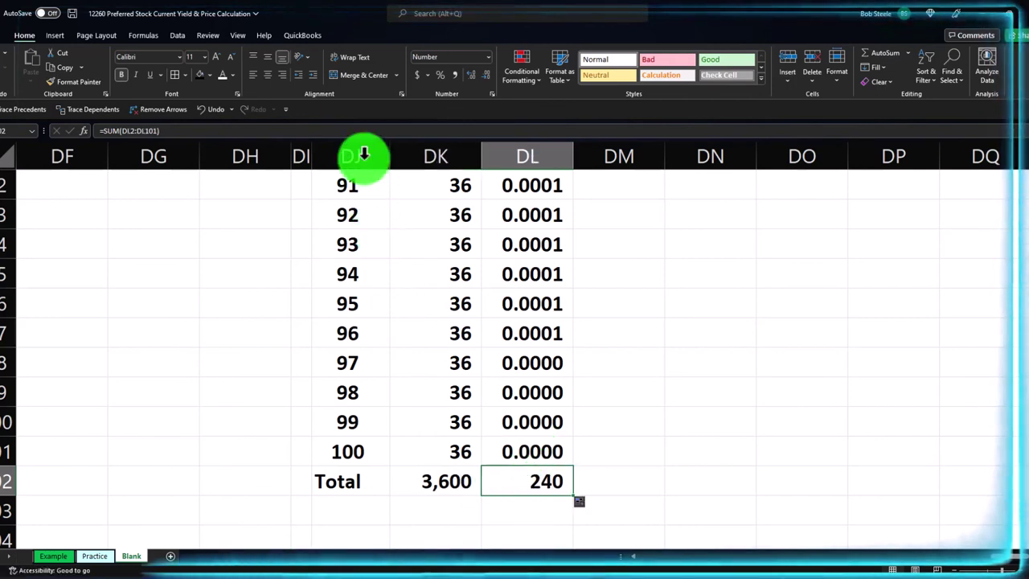
click(471, 73)
click(471, 72)
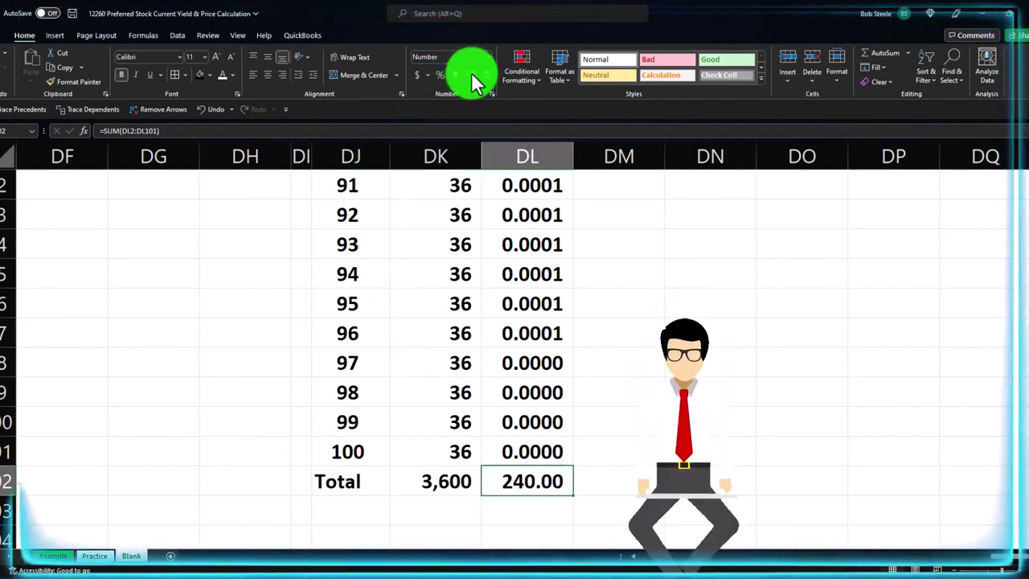
- Select the Period/Dividends/PV table DJ1:DL102 and give it a light blue fill
drag(370, 483, 501, 206)
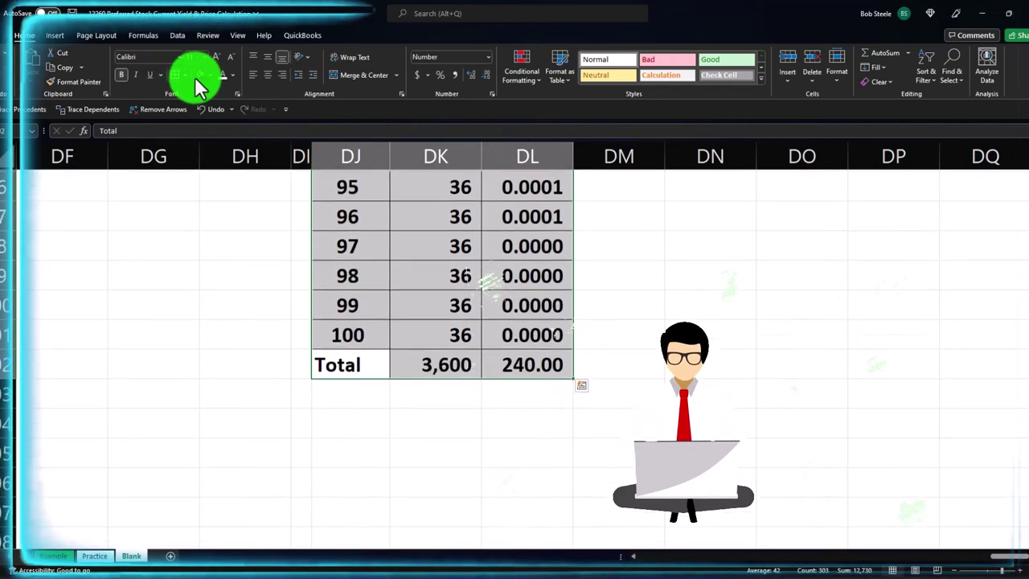
click(208, 75)
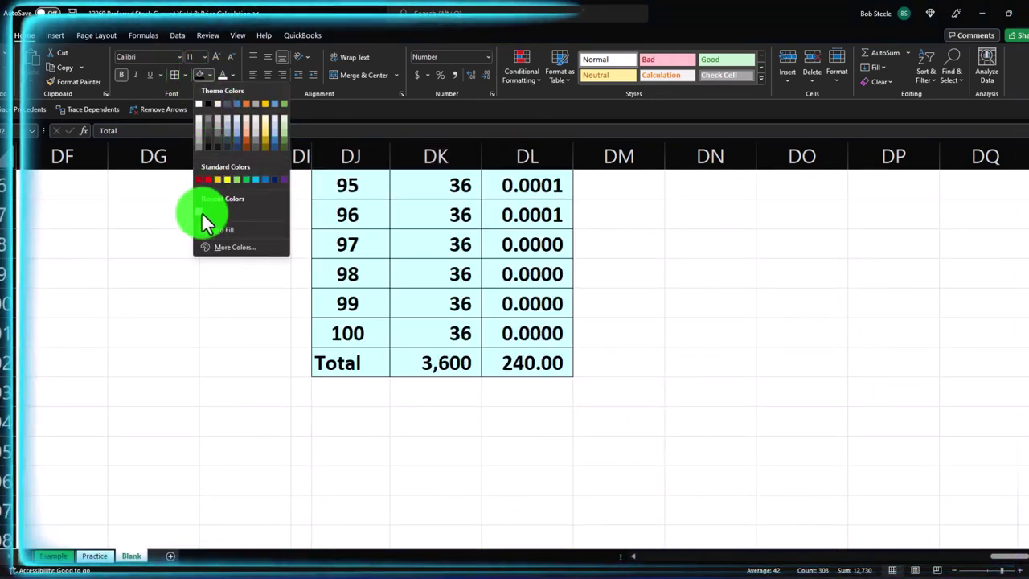
click(200, 211)
- Deselect the table and move back left to the input data showing the 240 price
scroll(441, 338, up, 5)
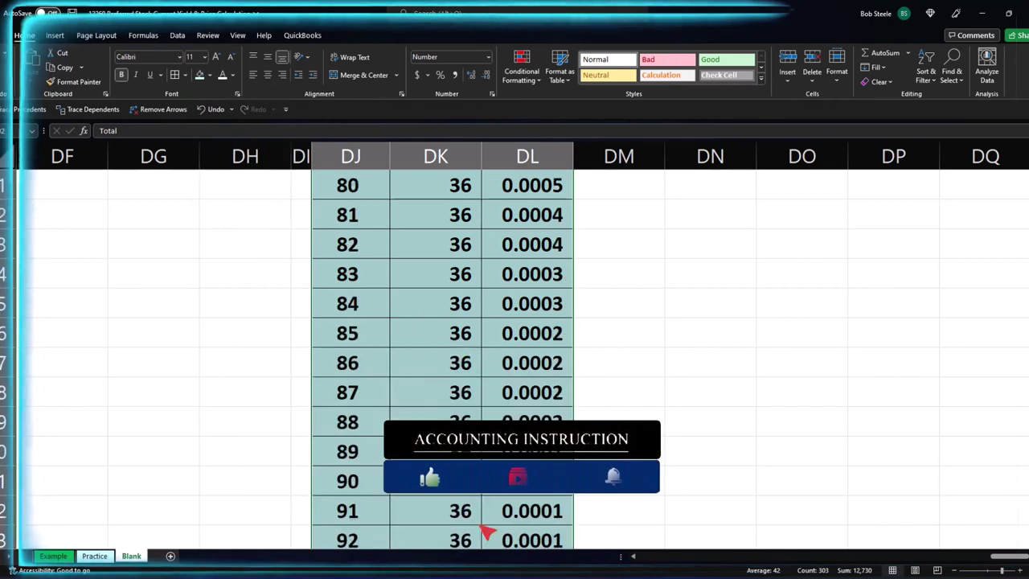
scroll(373, 268, up, 20)
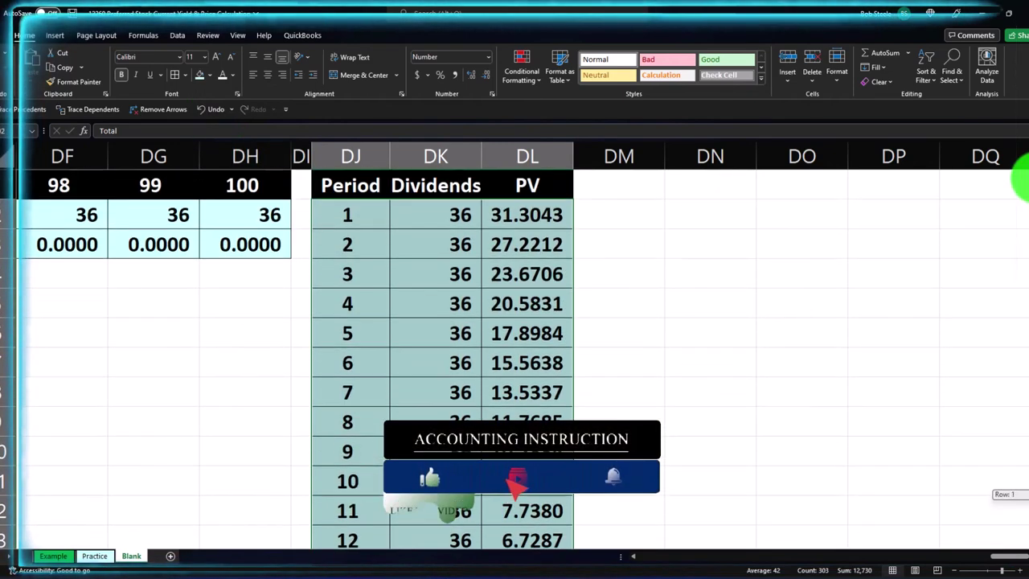
click(233, 297)
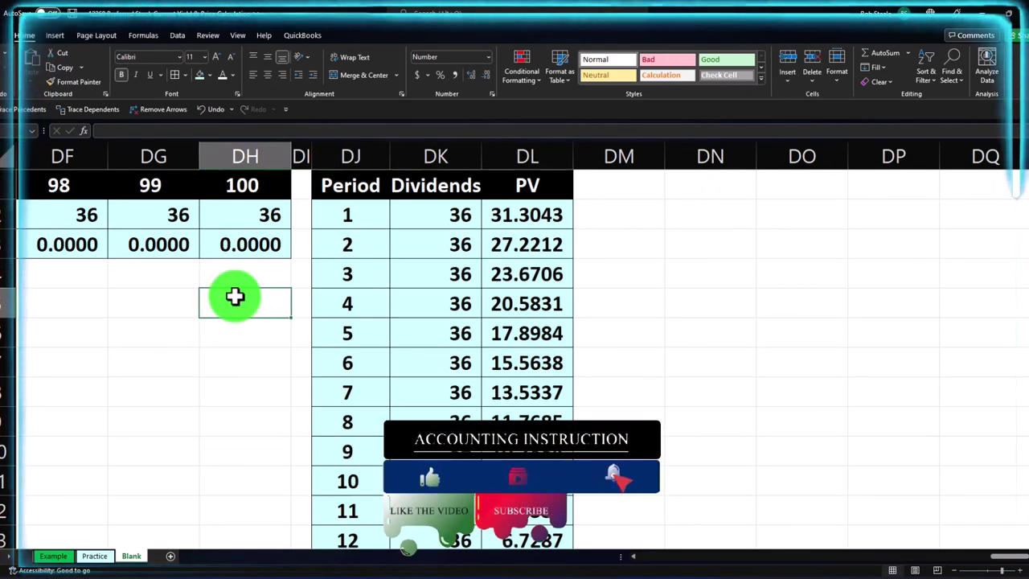
key(Left)
key(Left)
key(Left)
key(Left)
key(Left)
key(Left)
key(Left)
key(Left)
key(Left)
key(Left)
key(Left)
key(Left)
key(Left)
key(Left)
key(Left)
key(Left)
key(Left)
key(Left)
key(Left)
key(Left)
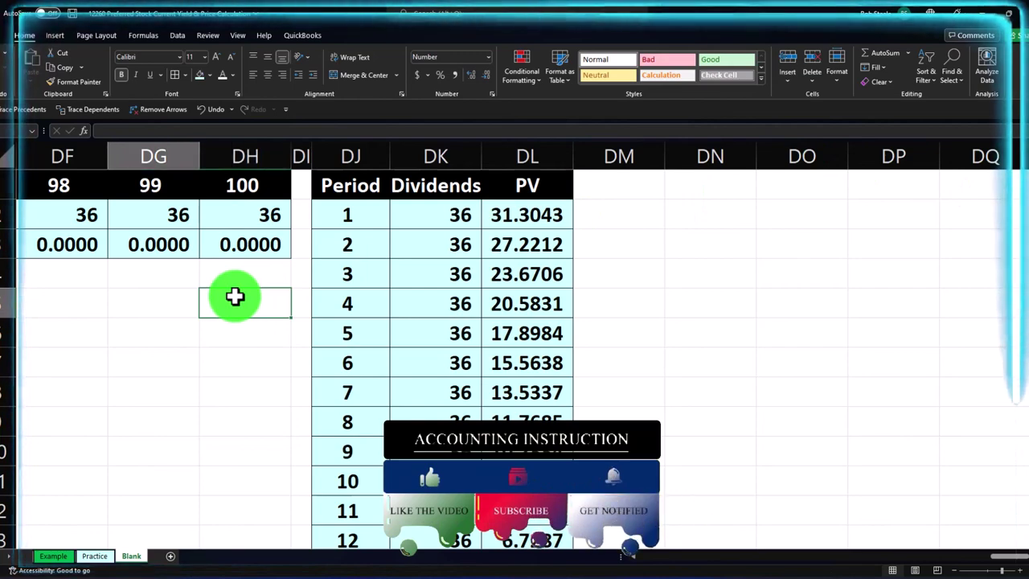
key(Left)
key(Left)
key(Left)
key(Left)
key(Left)
key(Left)
key(Left)
key(Left)
key(Left)
key(Left)
key(Left)
key(Left)
key(Left)
key(Left)
key(Left)
key(Left)
key(Left)
key(Left)
key(Left)
key(Left)
key(Left)
key(Left)
key(Left)
key(Left)
key(Left)
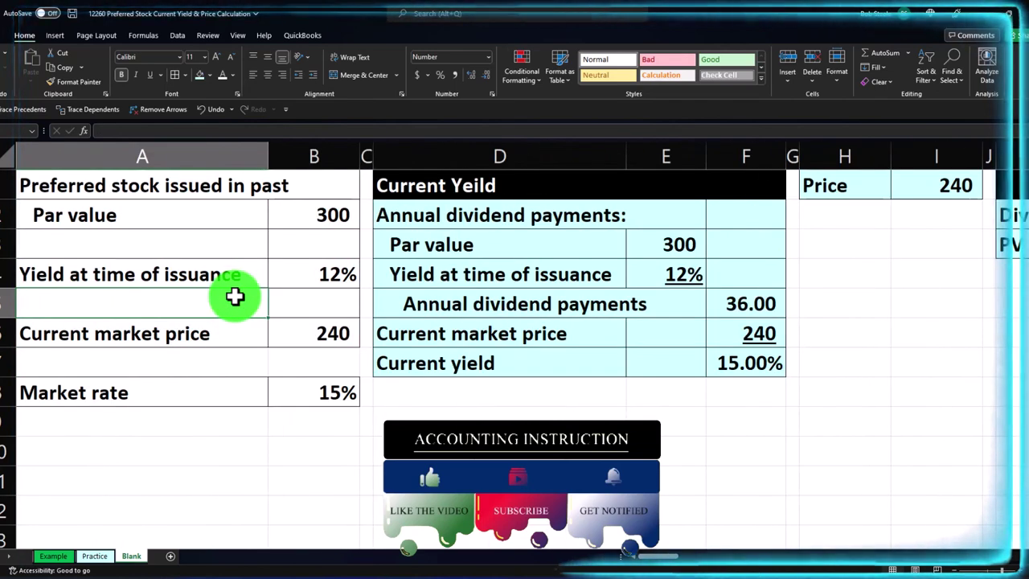